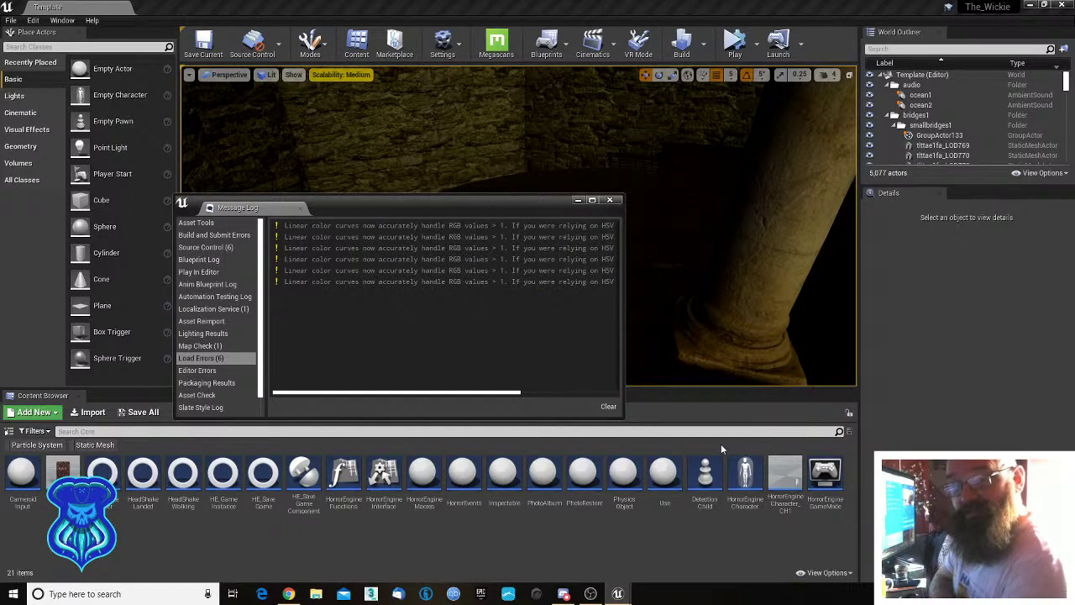
# Close the Message Log and reset Skydome_BP's Sun Hardness to 0.5 and Sun Light Intensity to 10.0.
pyautogui.click(618, 201)
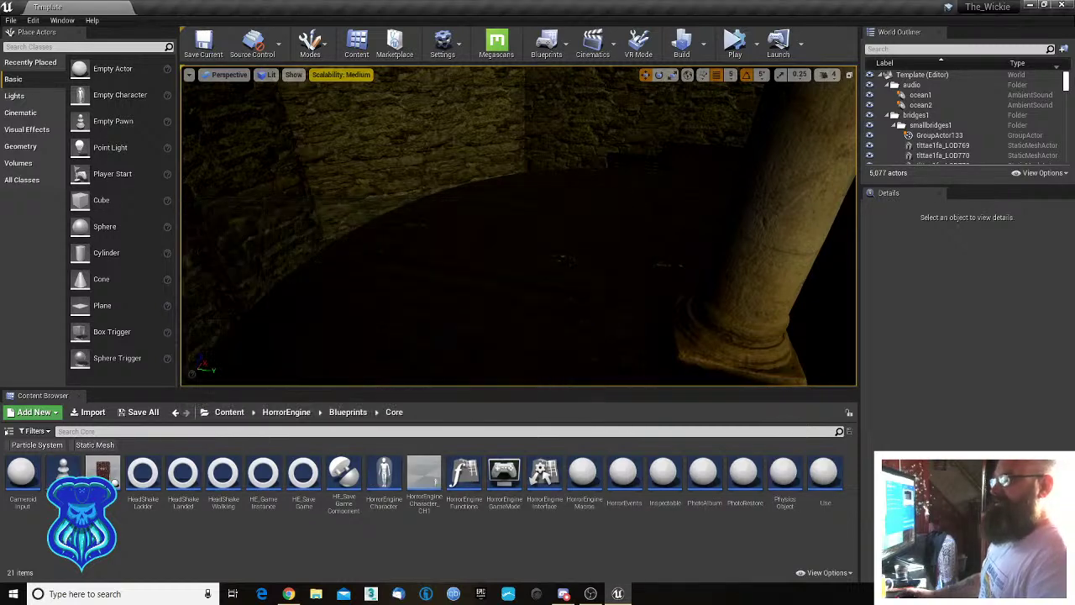
pyautogui.moveTo(618, 202); pyautogui.dragTo(825, 240, button='right')
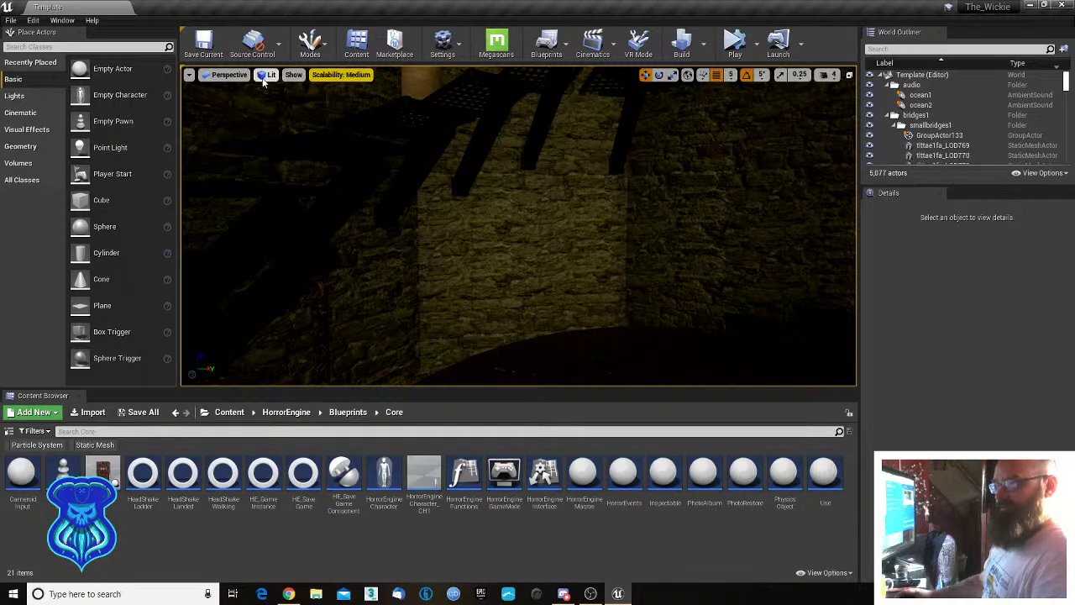
pyautogui.moveTo(263, 84); pyautogui.dragTo(131, 65, button='right')
pyautogui.click(358, 182)
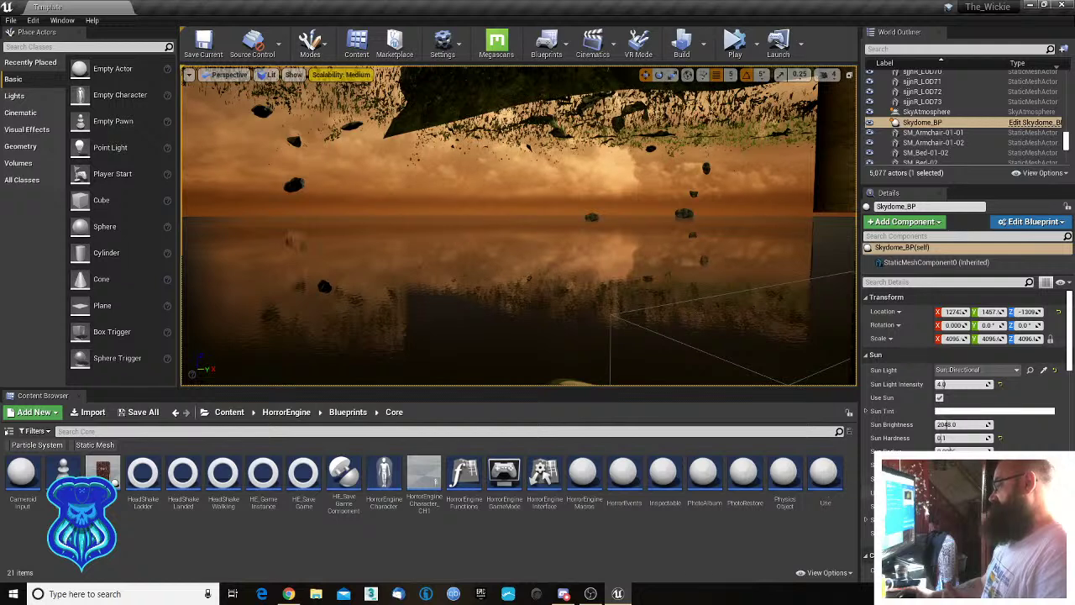
pyautogui.scroll(-1, 965, 370)
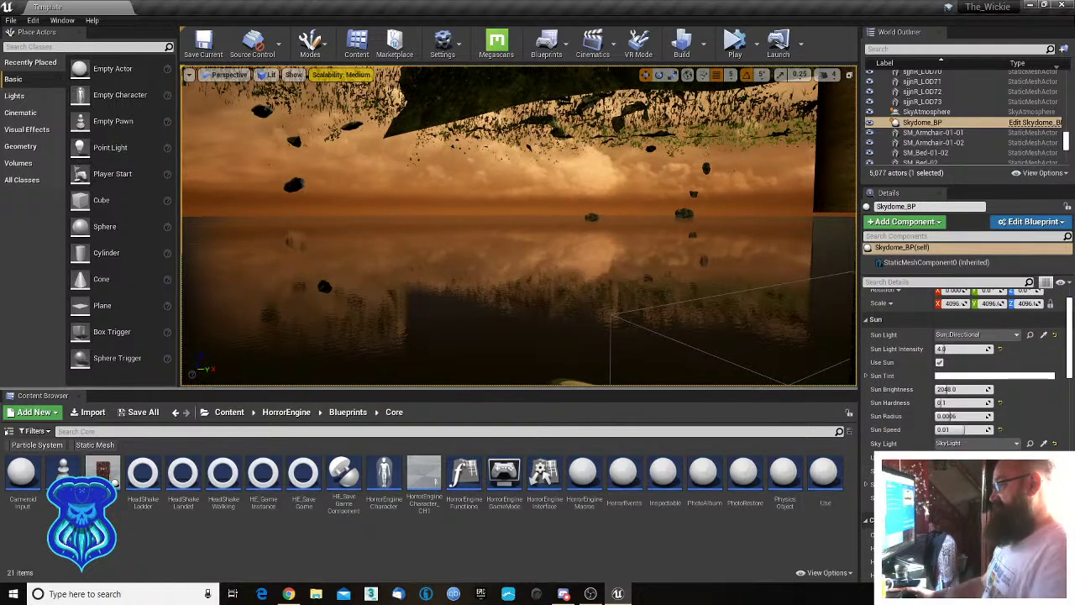
pyautogui.moveTo(519, 225); pyautogui.dragTo(639, 225, button='right')
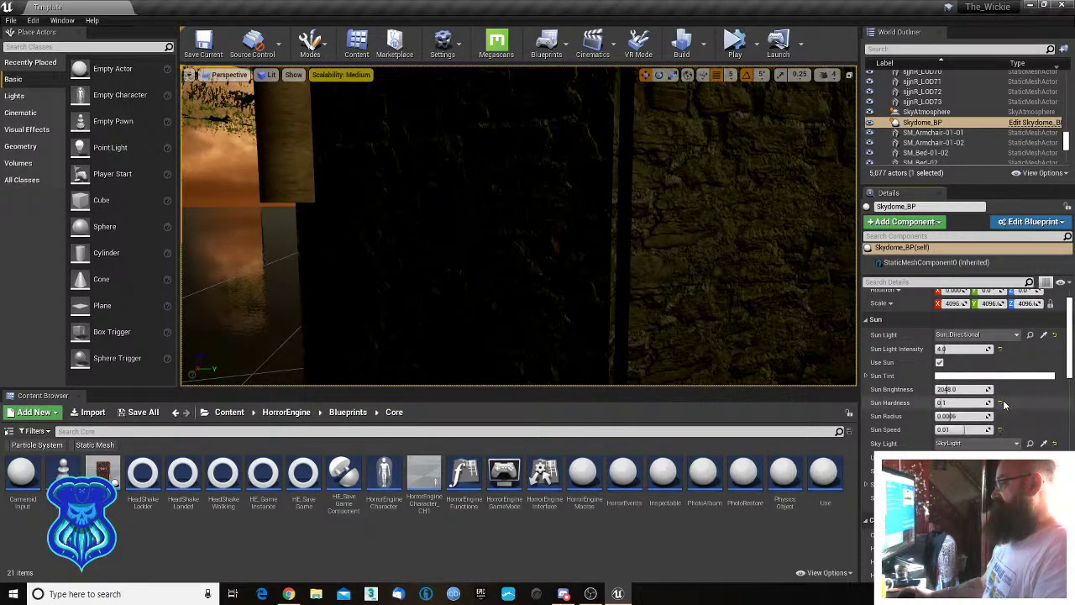
pyautogui.click(999, 403)
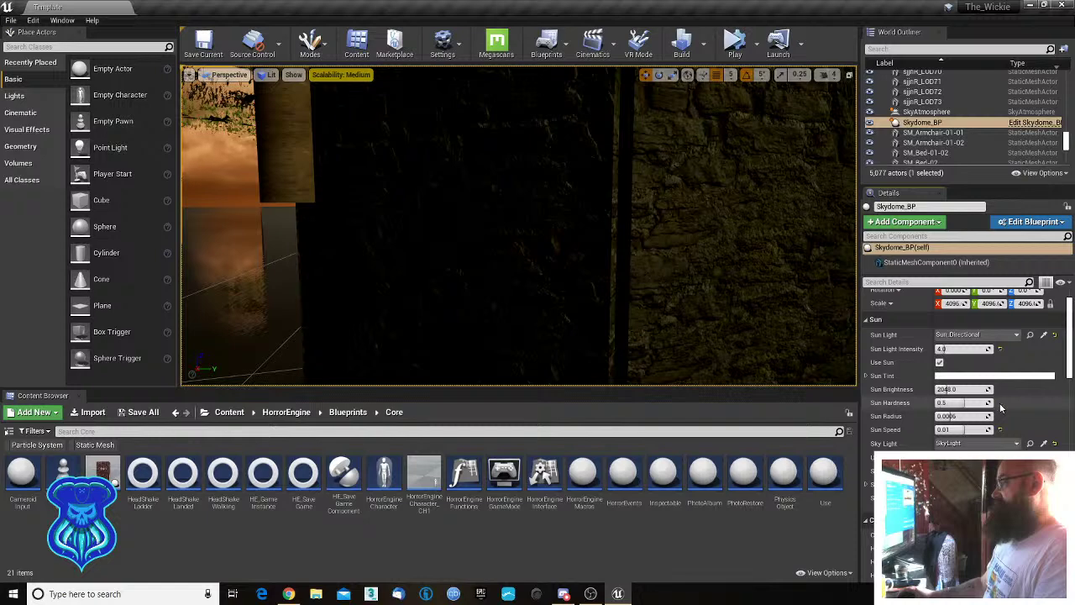
pyautogui.moveTo(714, 225); pyautogui.dragTo(831, 252, button='right')
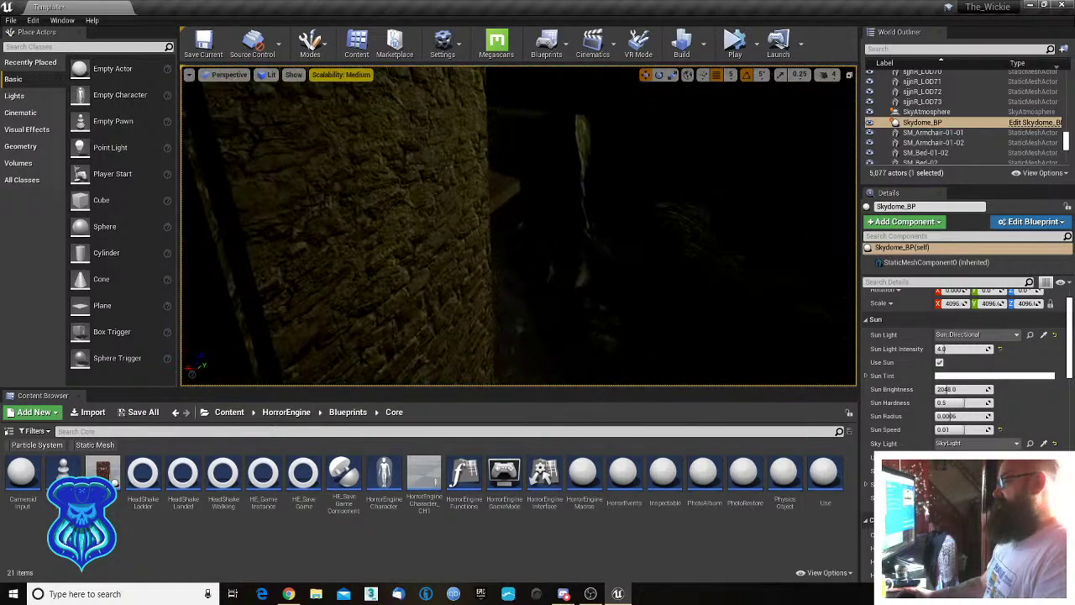
pyautogui.click(999, 349)
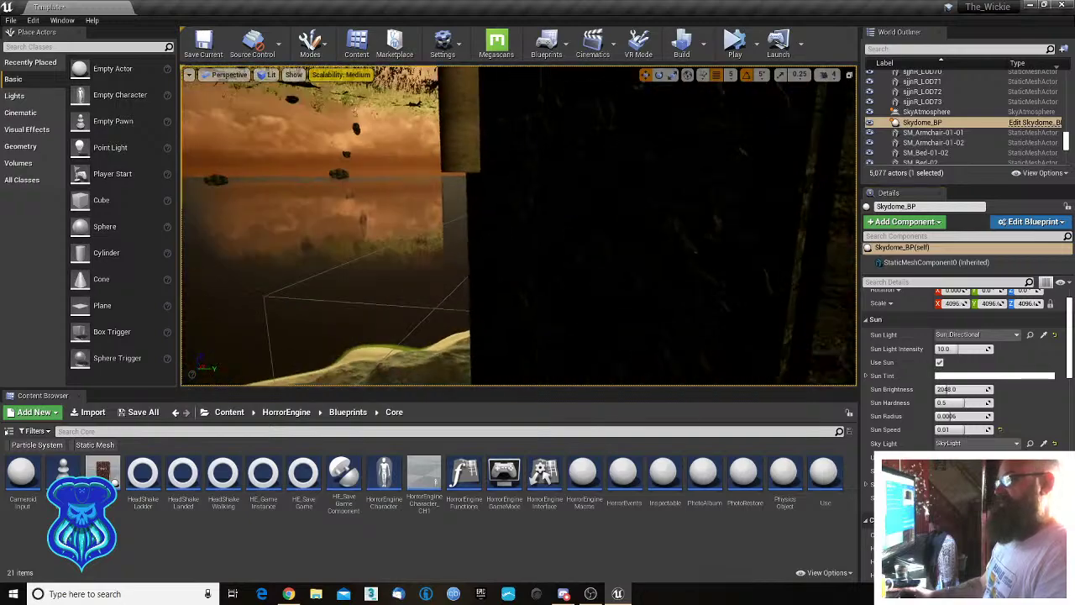
# Select the outer stairs mesh on the outside of the lighthouse tower.
pyautogui.moveTo(519, 225); pyautogui.dragTo(578, 220, button='right')
pyautogui.press('w')
pyautogui.press('w')
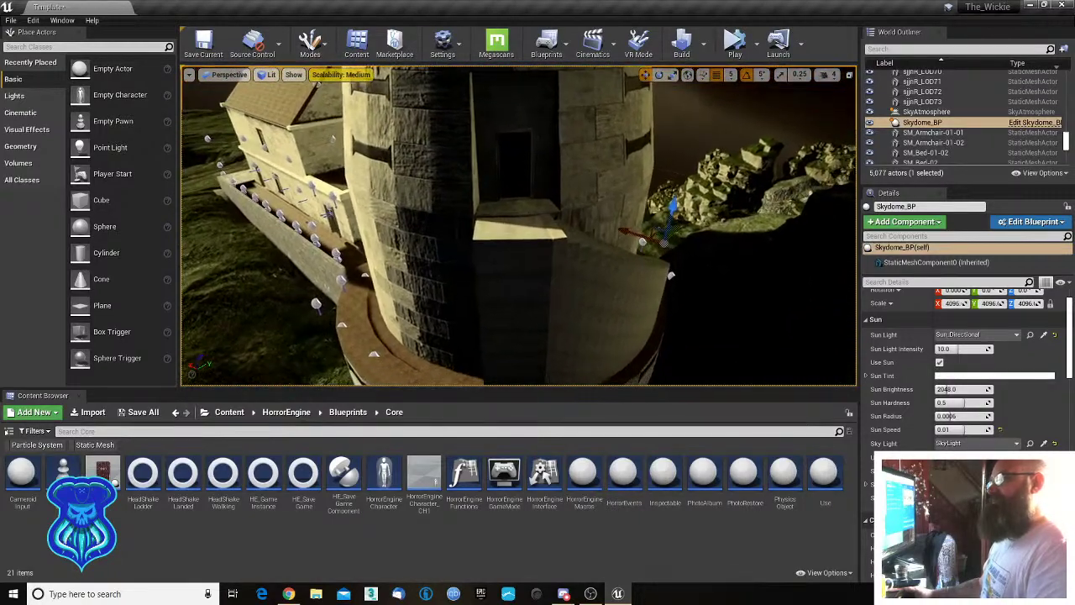
pyautogui.click(652, 314)
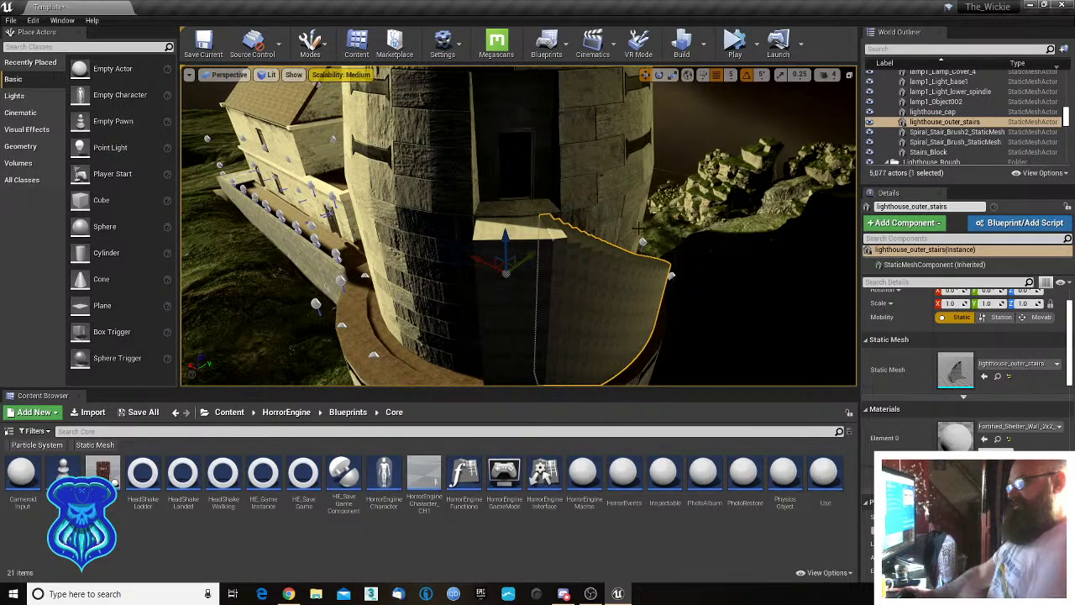
# Select the spiral staircase inside the lighthouse and locate its static mesh asset in the Content Browser.
pyautogui.moveTo(652, 313); pyautogui.dragTo(617, 293, button='right')
pyautogui.press('e')
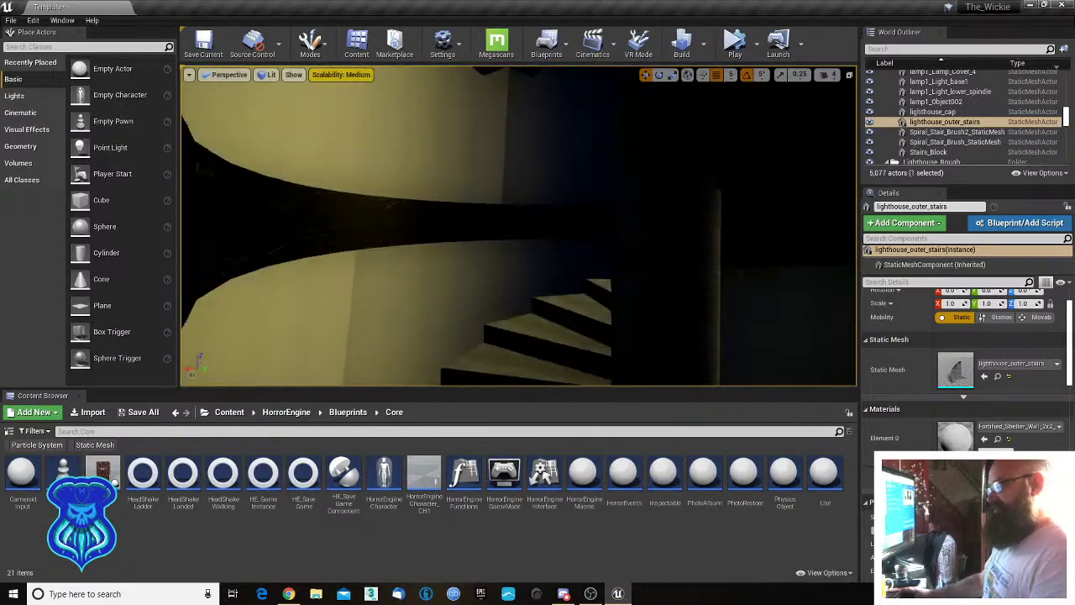
pyautogui.press('w')
pyautogui.moveTo(518, 225); pyautogui.dragTo(622, 168, button='right')
pyautogui.moveTo(518, 225); pyautogui.dragTo(638, 243, button='right')
pyautogui.press('w')
pyautogui.press('w')
pyautogui.press('w')
pyautogui.moveTo(518, 225); pyautogui.dragTo(566, 240, button='right')
pyautogui.press('w')
pyautogui.click(409, 254)
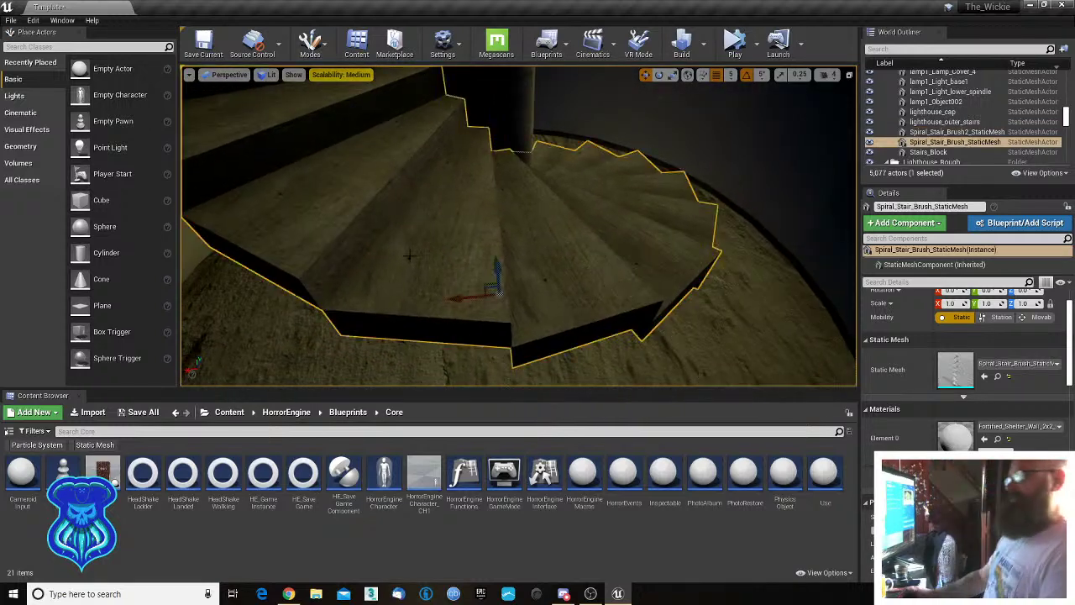
pyautogui.moveTo(409, 254); pyautogui.dragTo(408, 220, button='right')
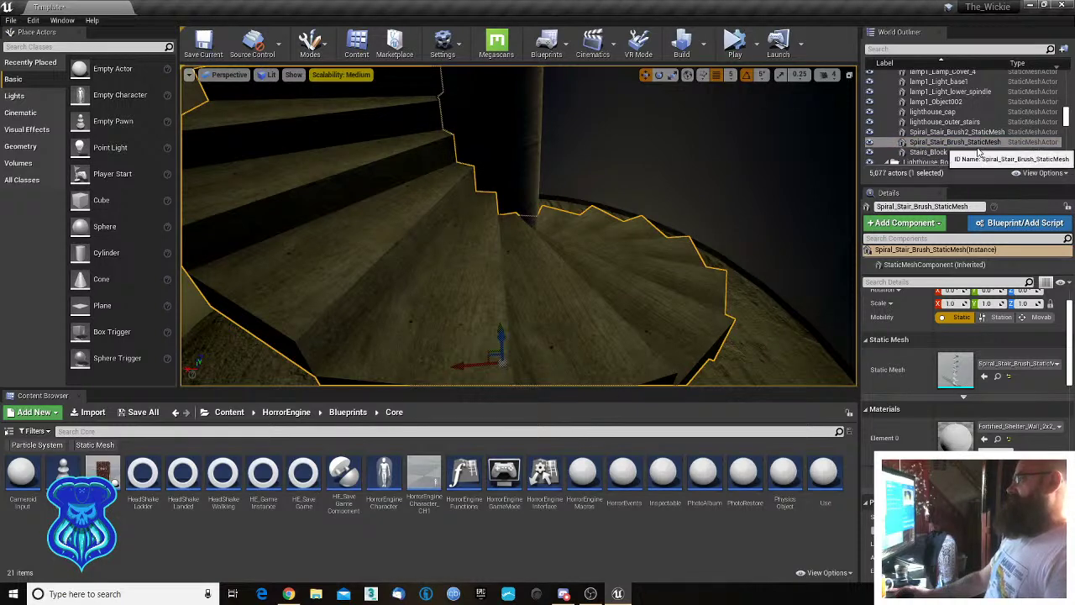
pyautogui.click(997, 375)
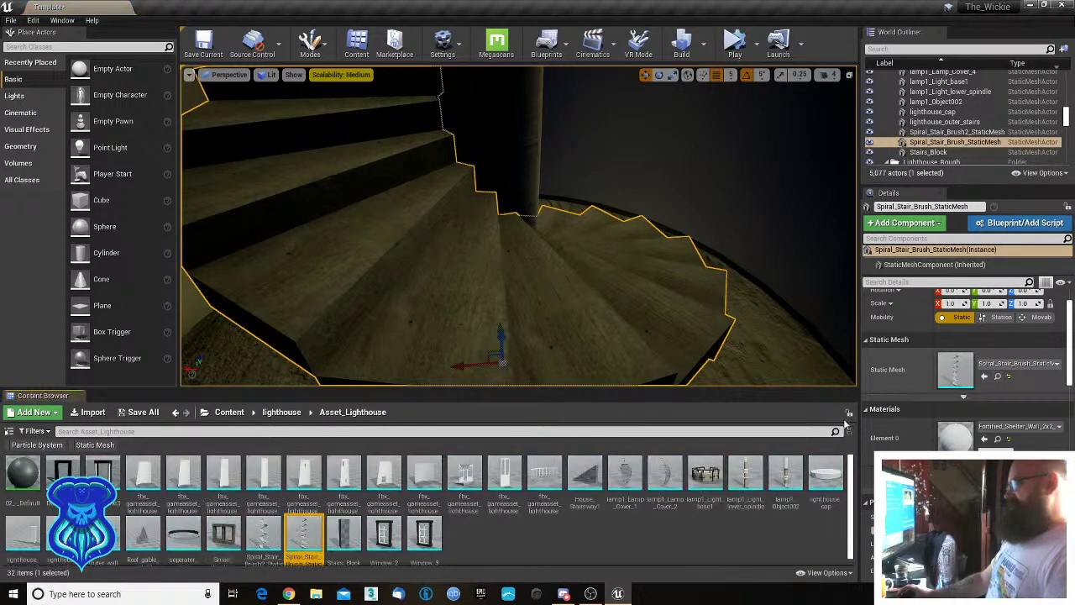
pyautogui.keyDown('ctrl'); pyautogui.click(264, 535); pyautogui.keyUp('ctrl')
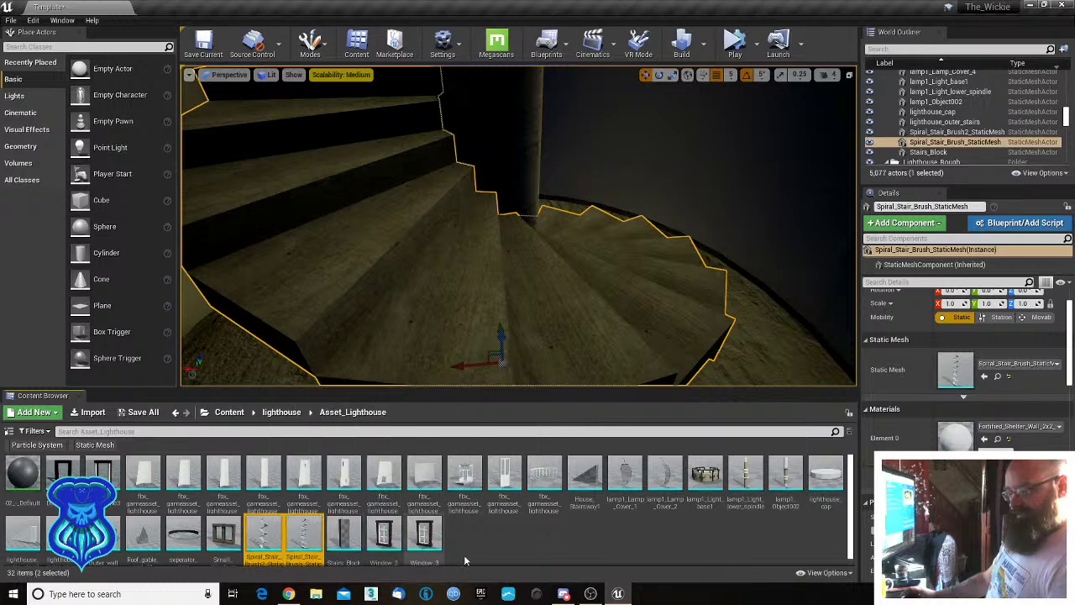
pyautogui.keyDown('ctrl'); pyautogui.click(264, 536); pyautogui.keyUp('ctrl')
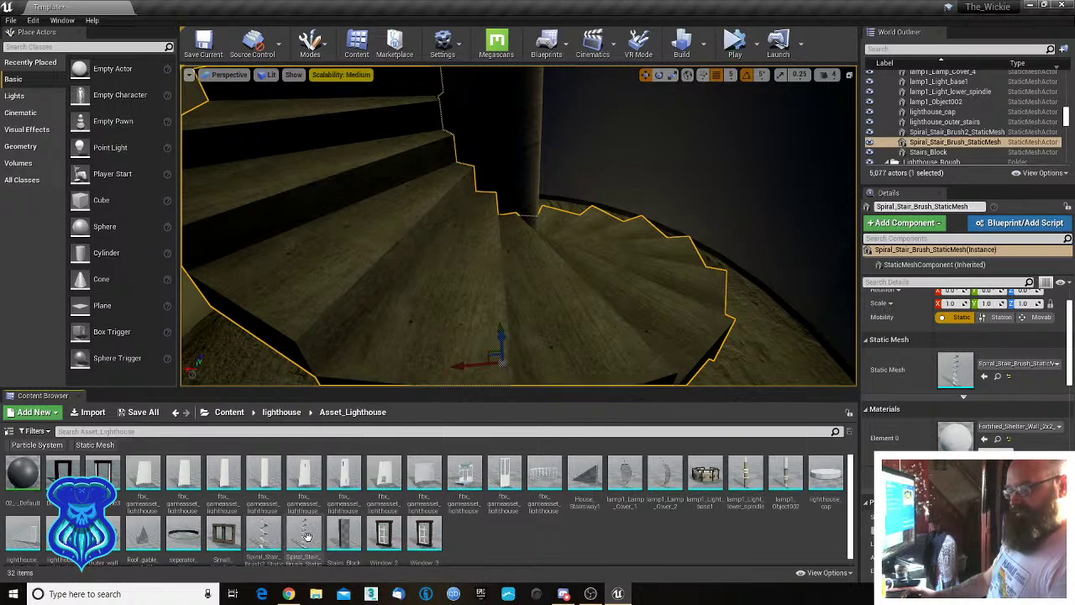
pyautogui.click(263, 536)
pyautogui.click(304, 535)
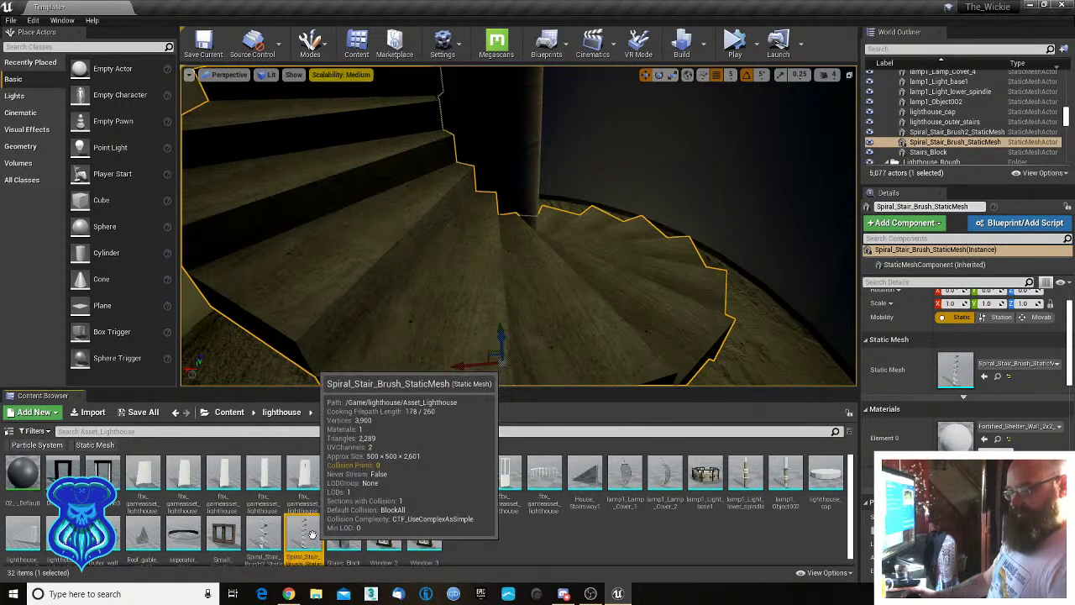
pyautogui.click(265, 534)
pyautogui.click(63, 535)
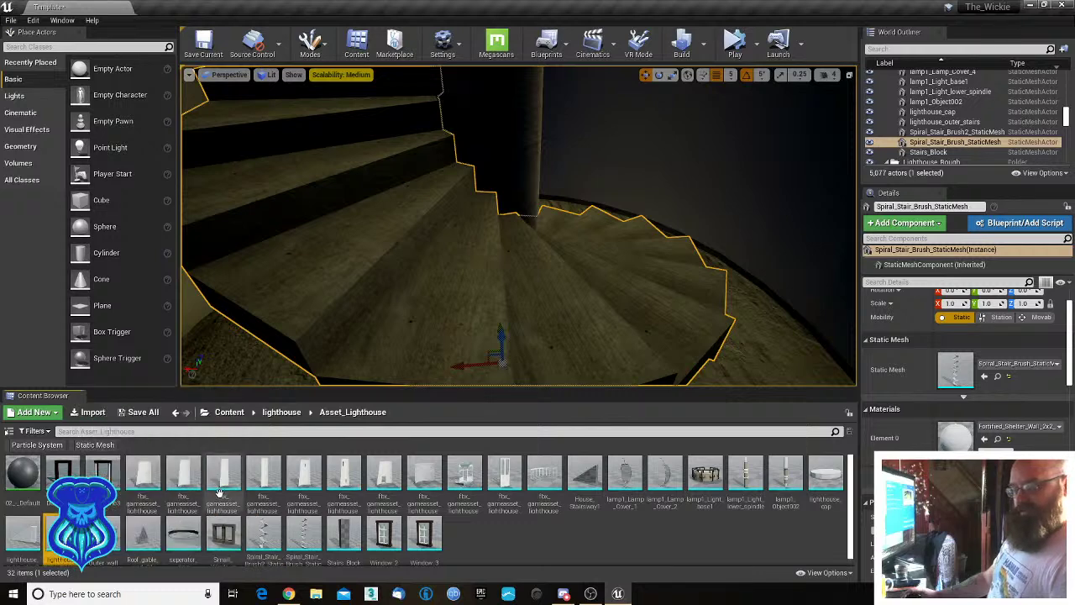
pyautogui.click(304, 536)
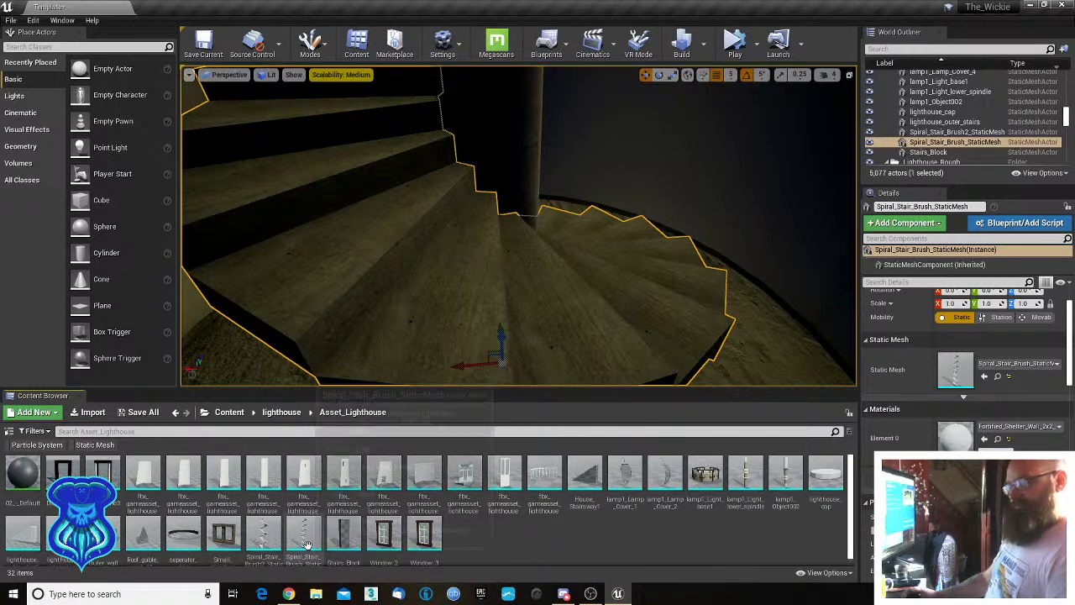
# Start exporting the Spiral_Stair_Brush_StaticMesh asset and browse to the ASSETS folder as the save location.
pyautogui.rightClick(300, 535)
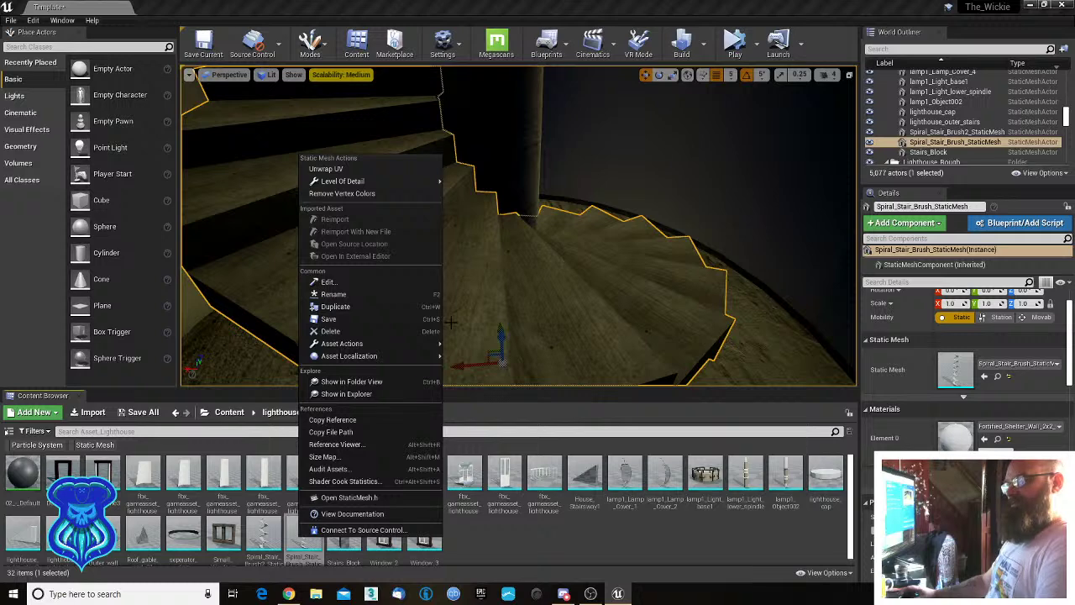
pyautogui.moveTo(328, 343)
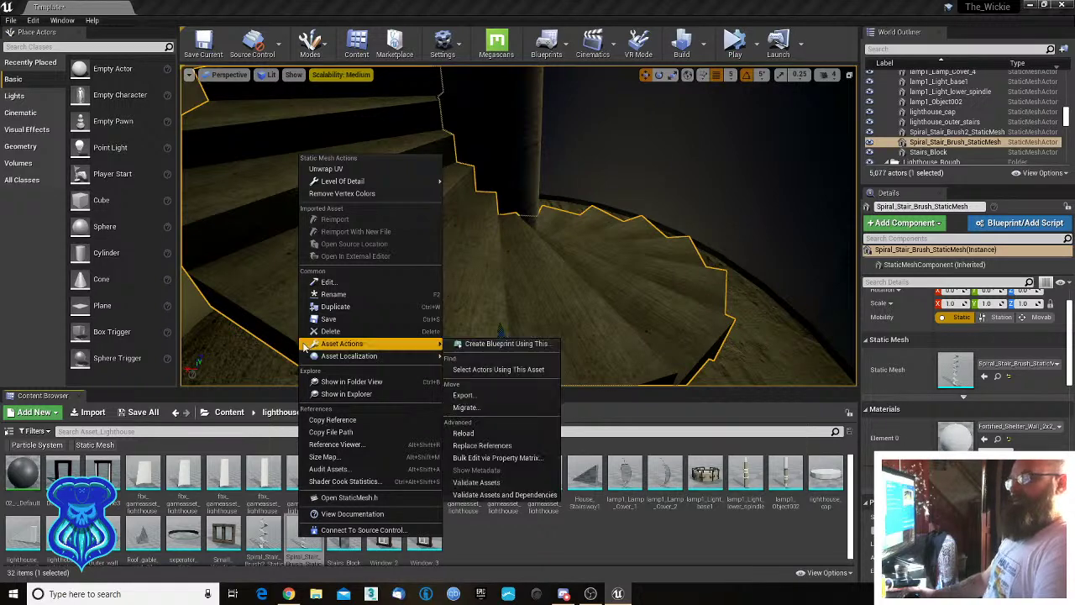
pyautogui.click(472, 396)
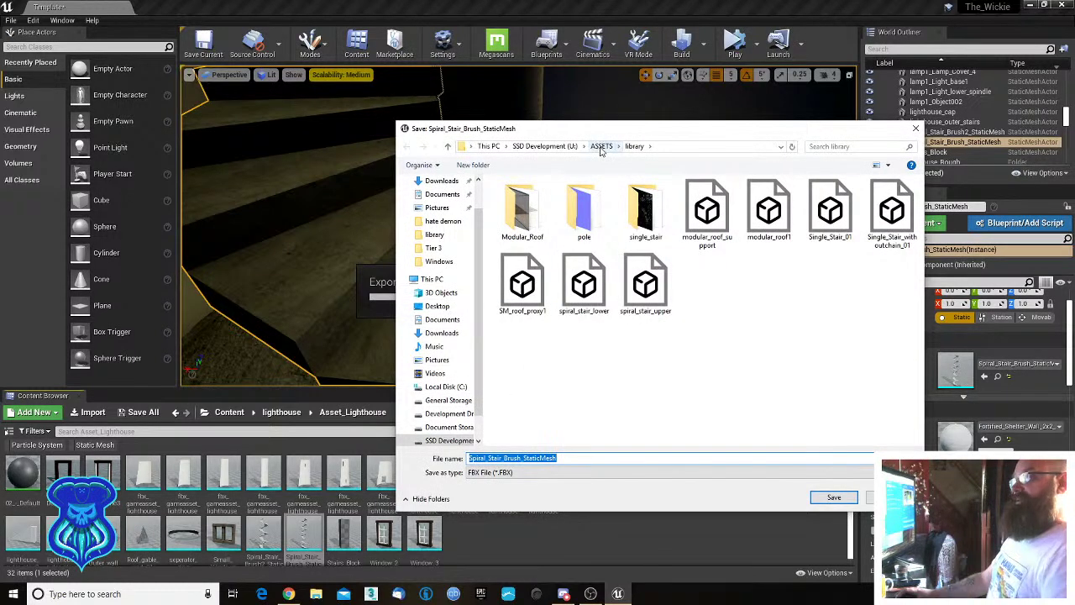
pyautogui.click(600, 148)
pyautogui.scroll(-1, 554, 335)
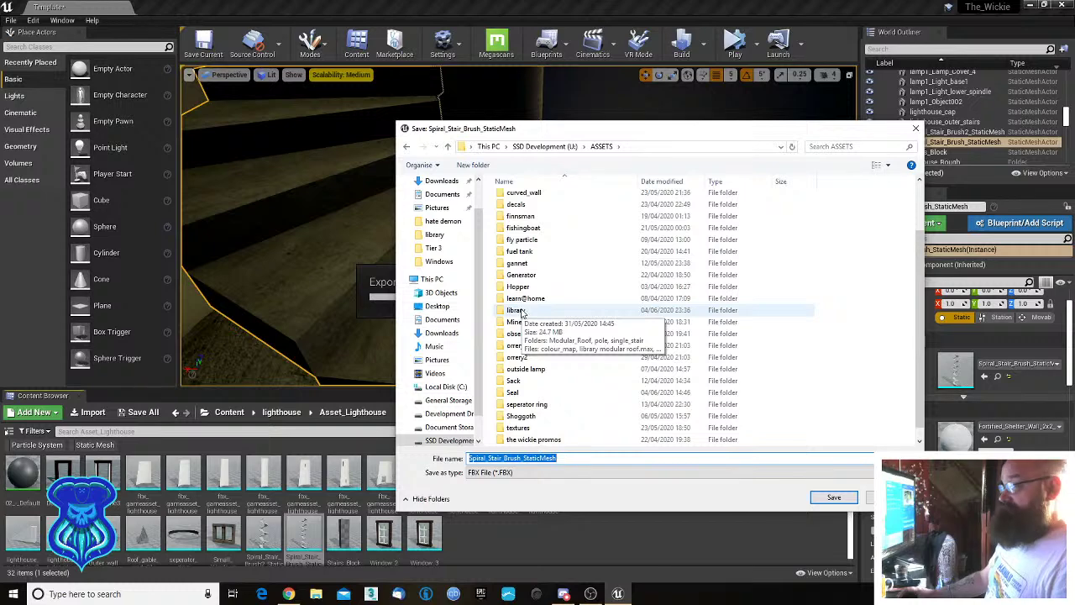
pyautogui.scroll(-1, 740, 337)
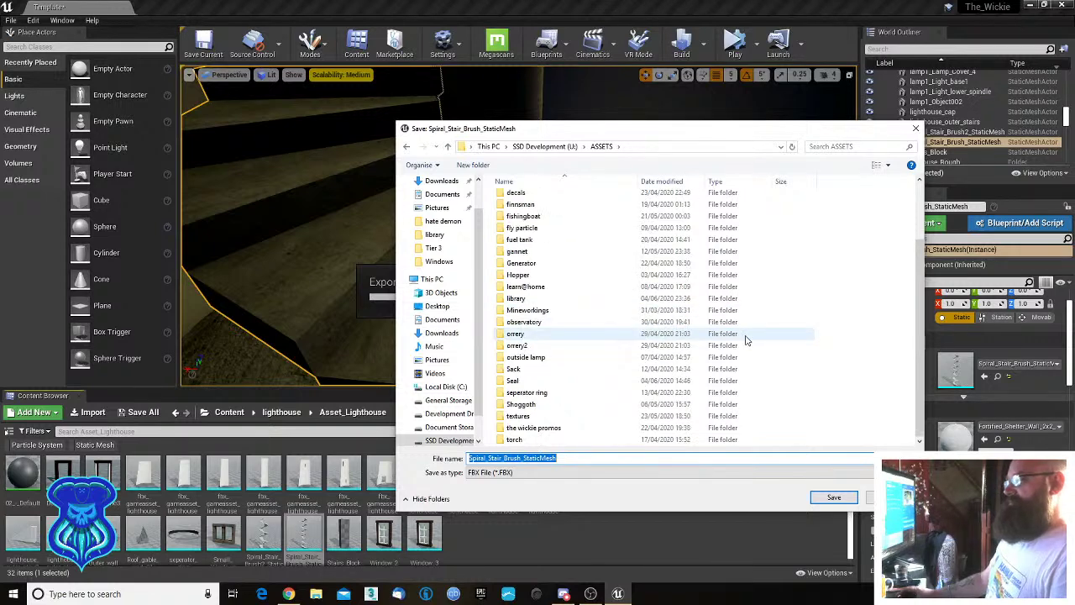
pyautogui.scroll(2, 757, 333)
pyautogui.scroll(-2, 757, 334)
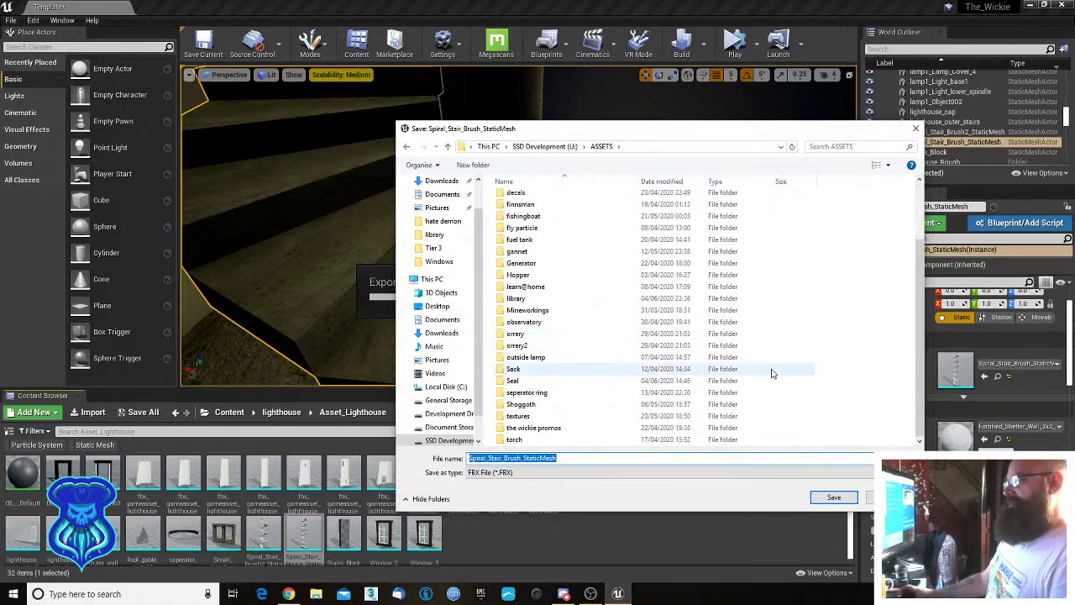
# Create a folder named lighthouse in ASSETS and export Spiral_Stair_Brush_StaticMesh into it as an FBX file with FBX 2013 compatibility.
pyautogui.rightClick(783, 395)
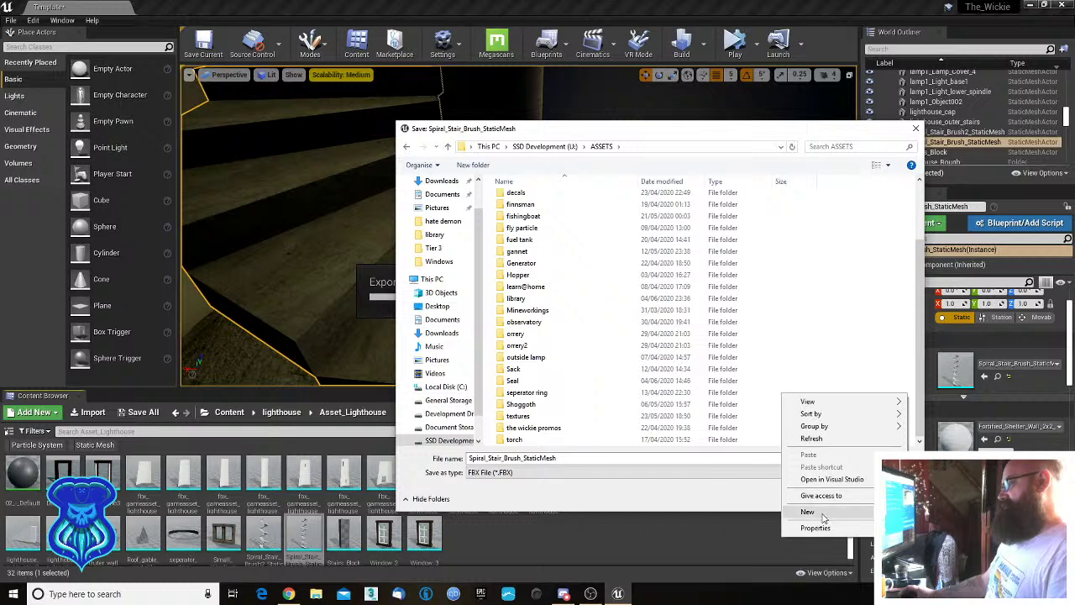
pyautogui.click(933, 511)
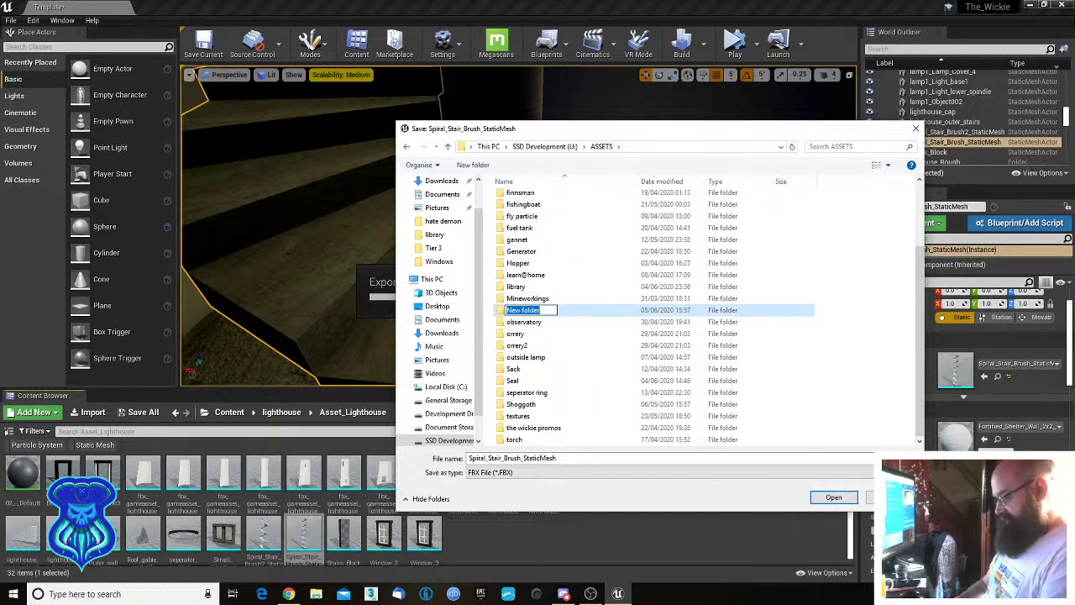
pyautogui.write('lighthouse')
pyautogui.press('Return')
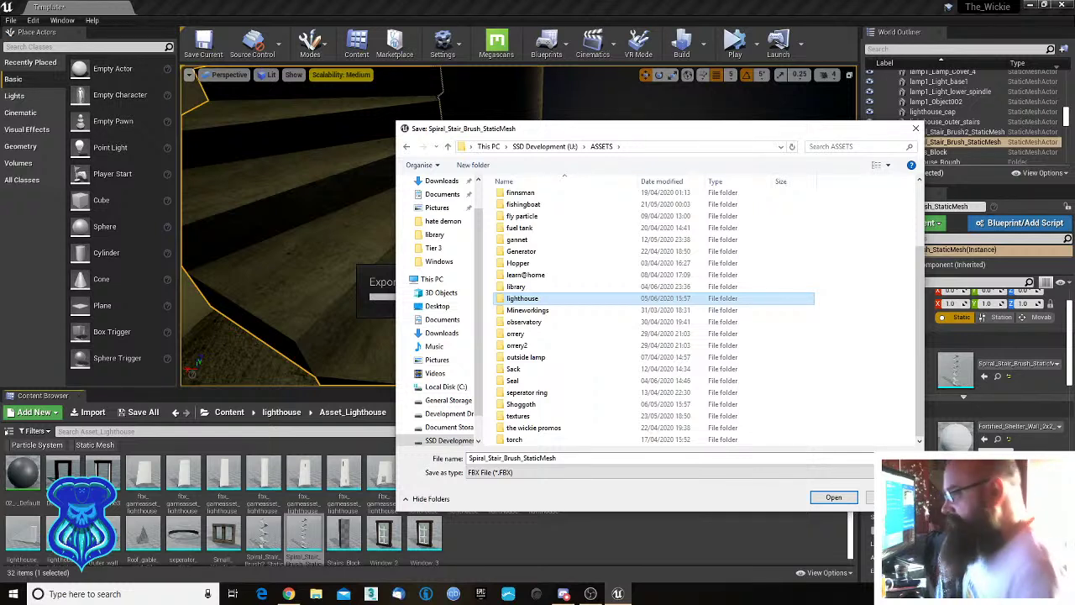
pyautogui.press('Return')
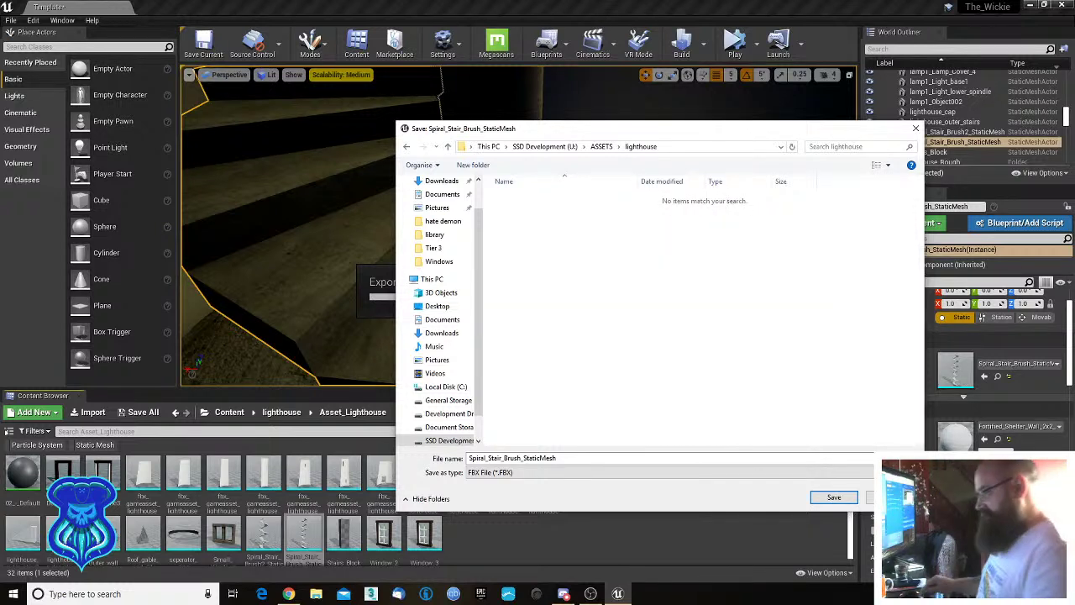
pyautogui.click(832, 497)
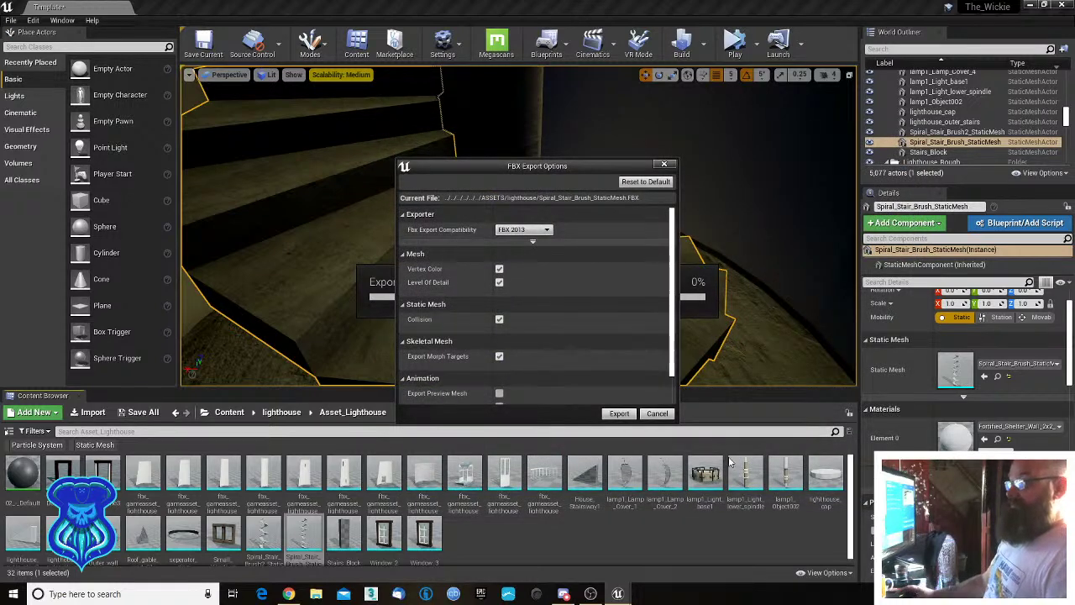
pyautogui.click(618, 413)
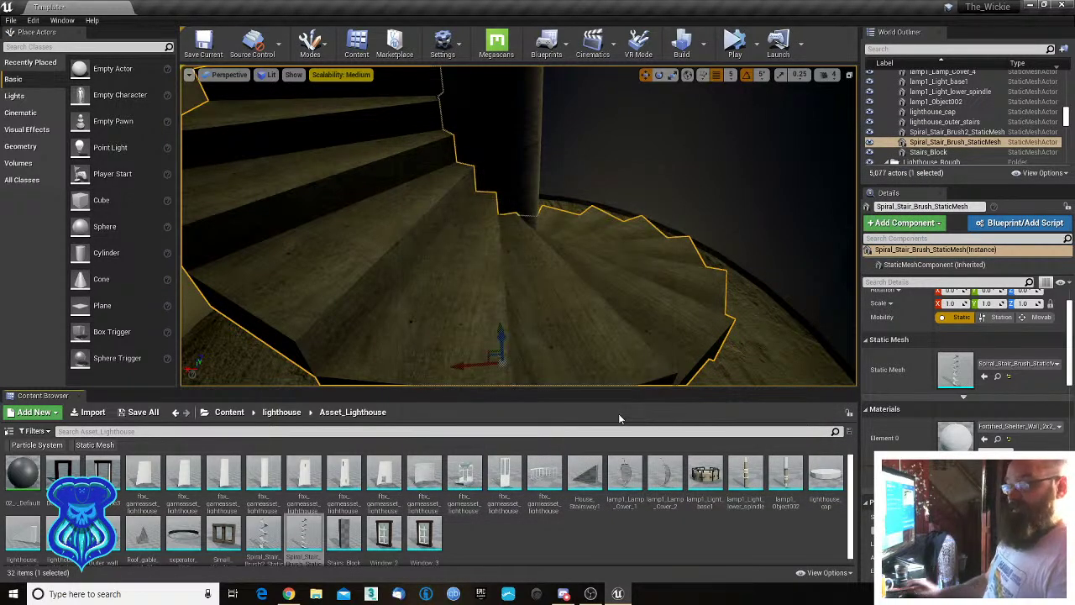
# Export the Spiral_Stair_Brush2_StaticMesh asset as an FBX file into the ASSETS lighthouse folder with FBX 2013 compatibility.
pyautogui.click(265, 531)
pyautogui.rightClick(273, 531)
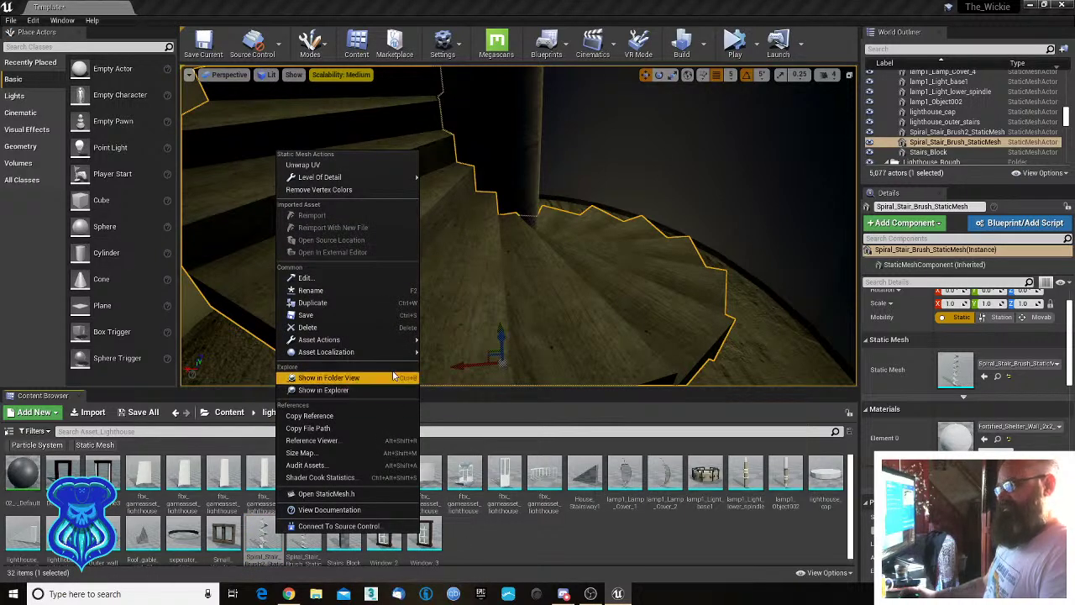
pyautogui.moveTo(393, 357)
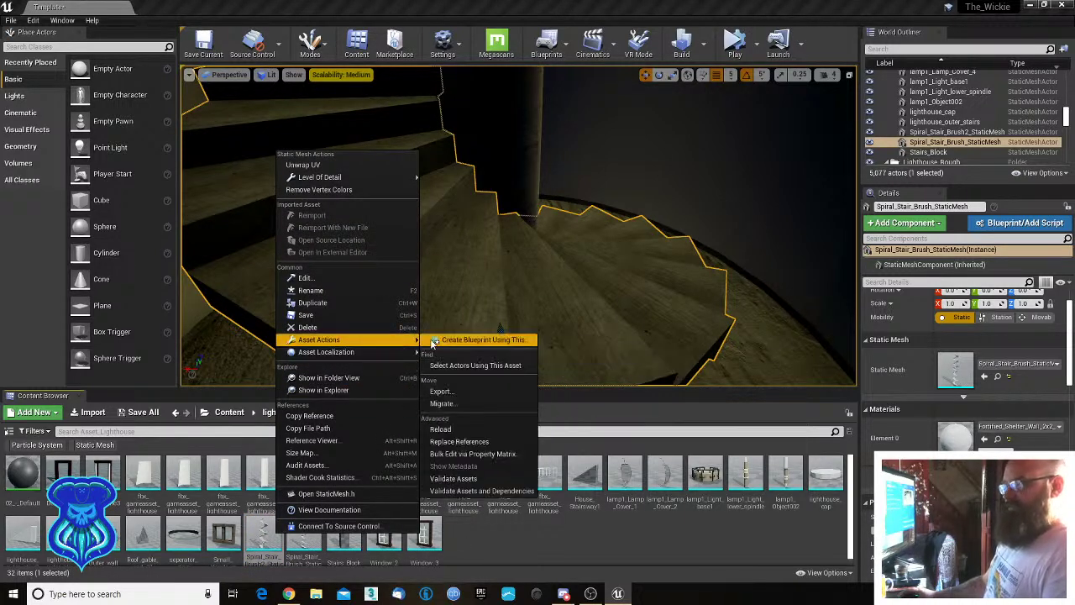
pyautogui.click(440, 391)
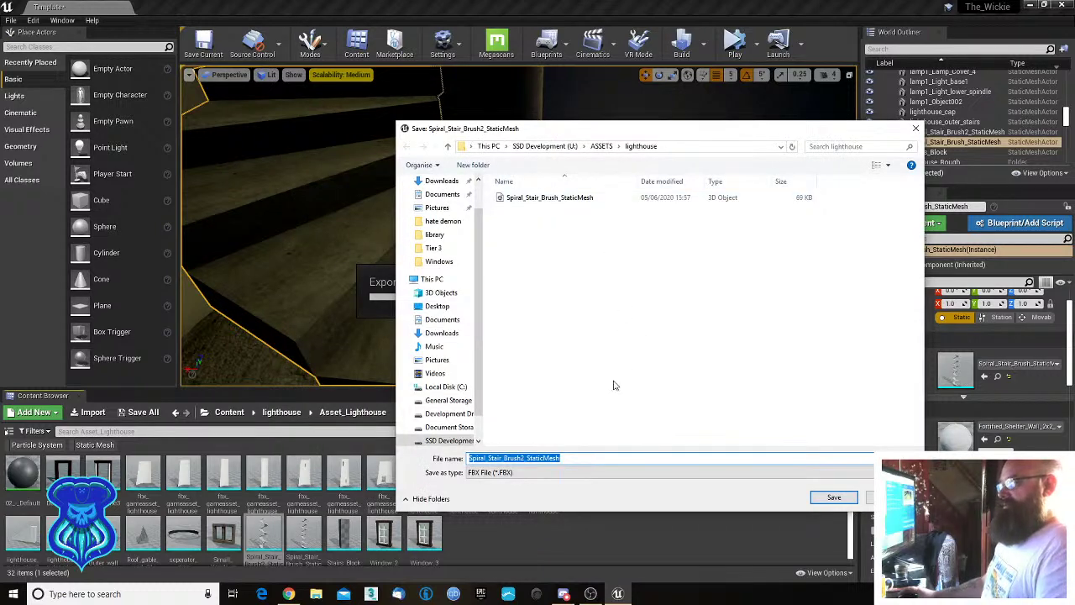
pyautogui.press('Return')
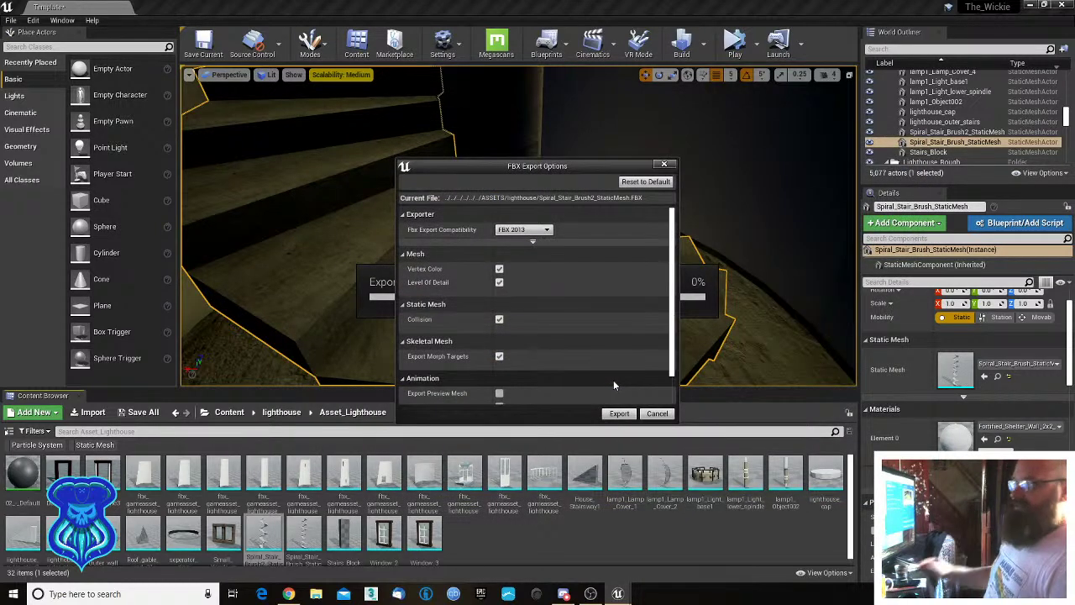
pyautogui.click(618, 413)
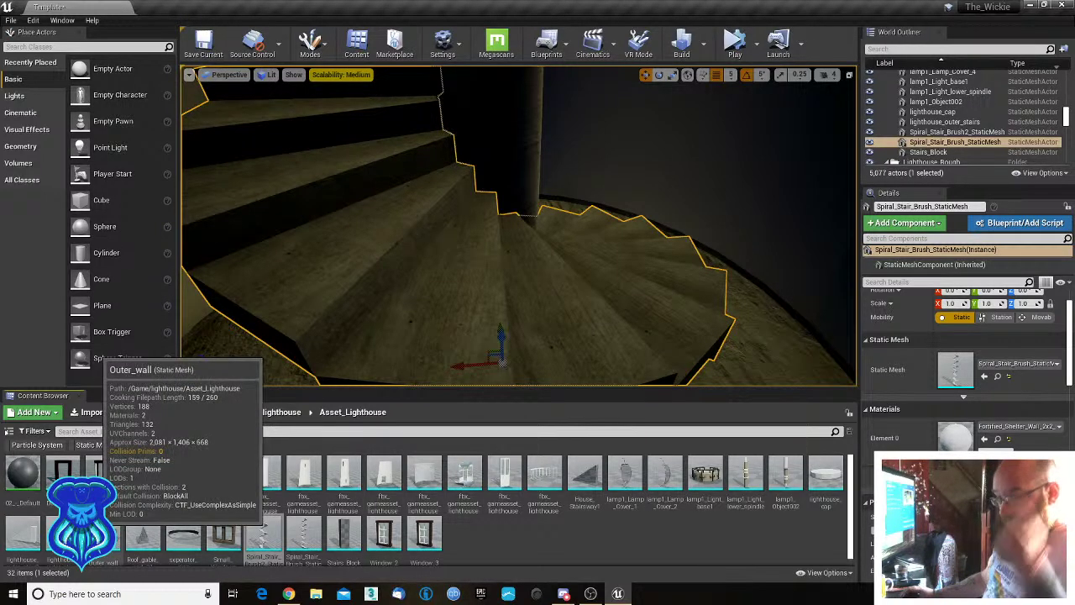
# Try to migrate the lighthouse_outer_stairs mesh and save the modified Template level.
pyautogui.click(61, 541)
pyautogui.scroll(-1, 175, 538)
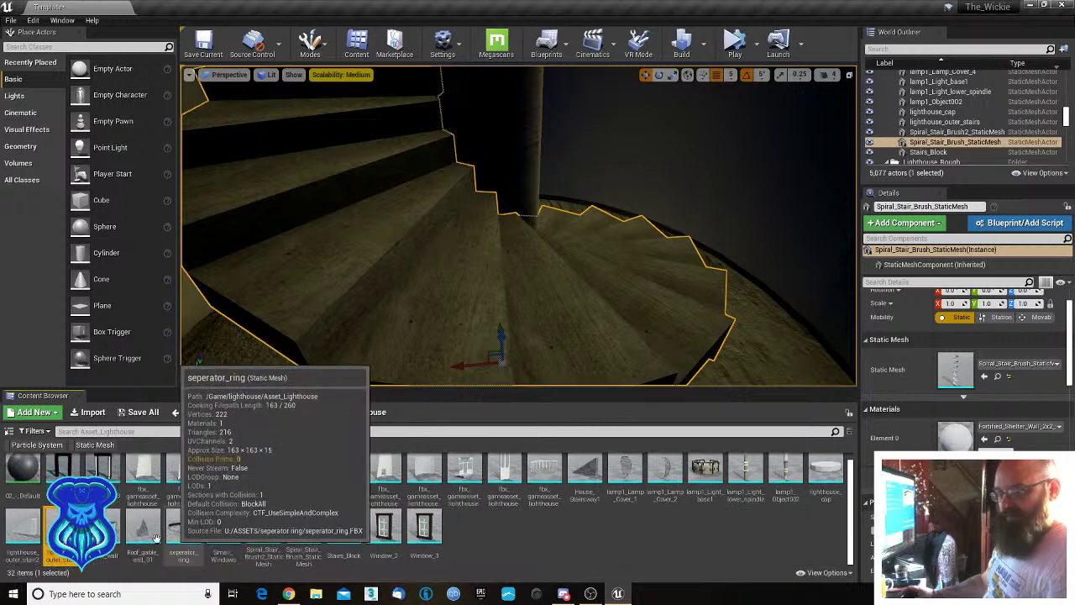
pyautogui.rightClick(61, 537)
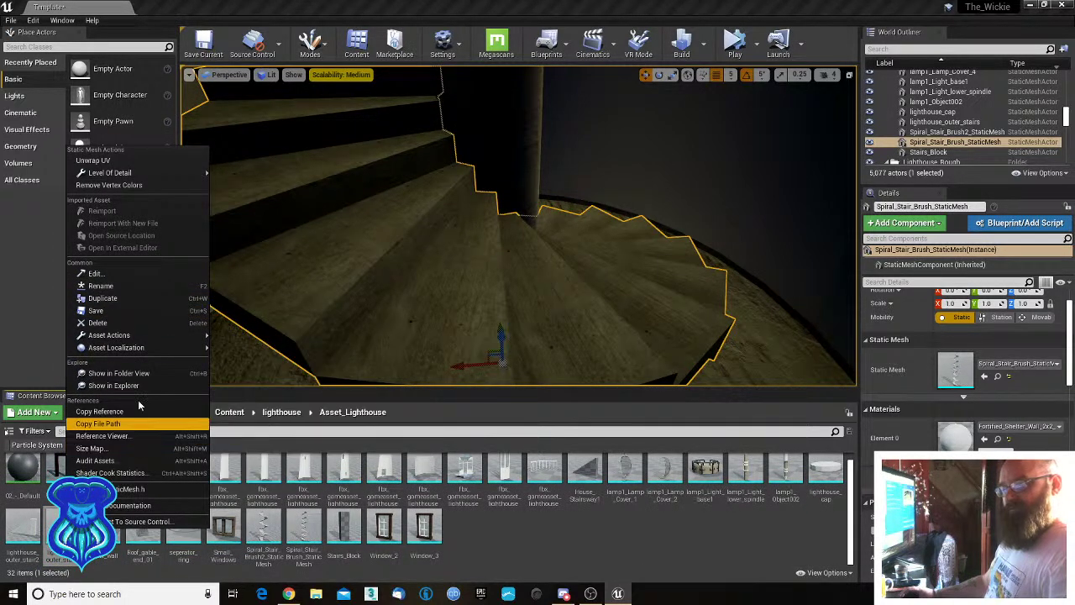
pyautogui.moveTo(146, 338)
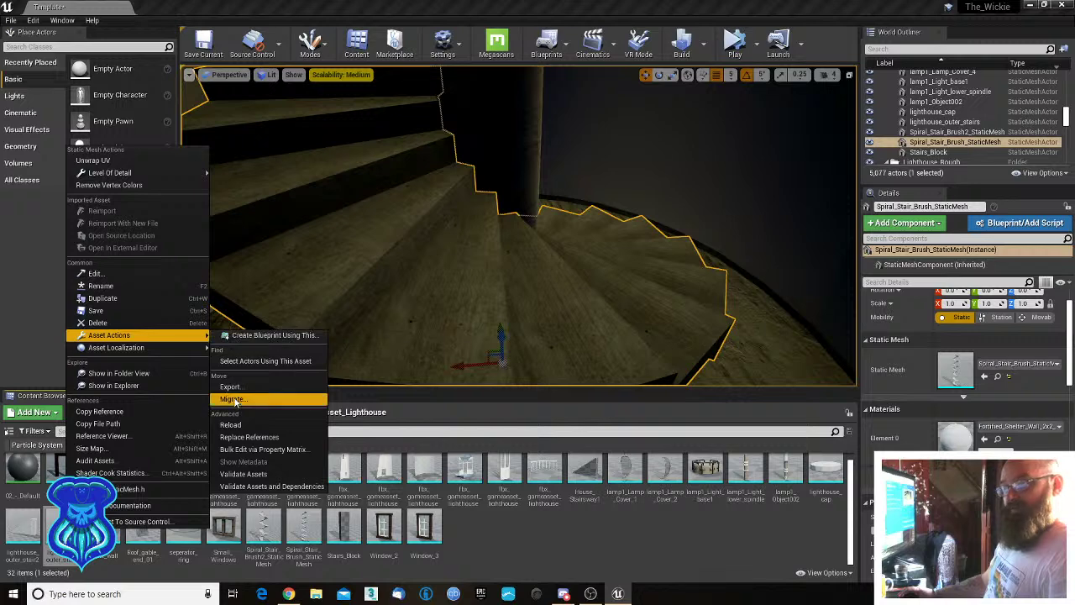
pyautogui.click(235, 397)
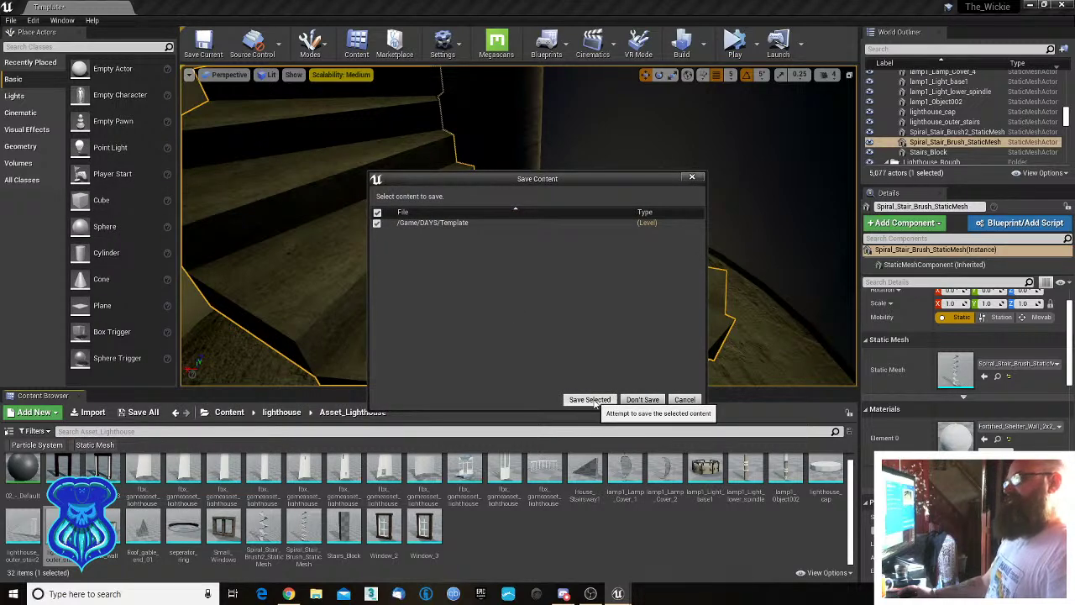
pyautogui.click(591, 399)
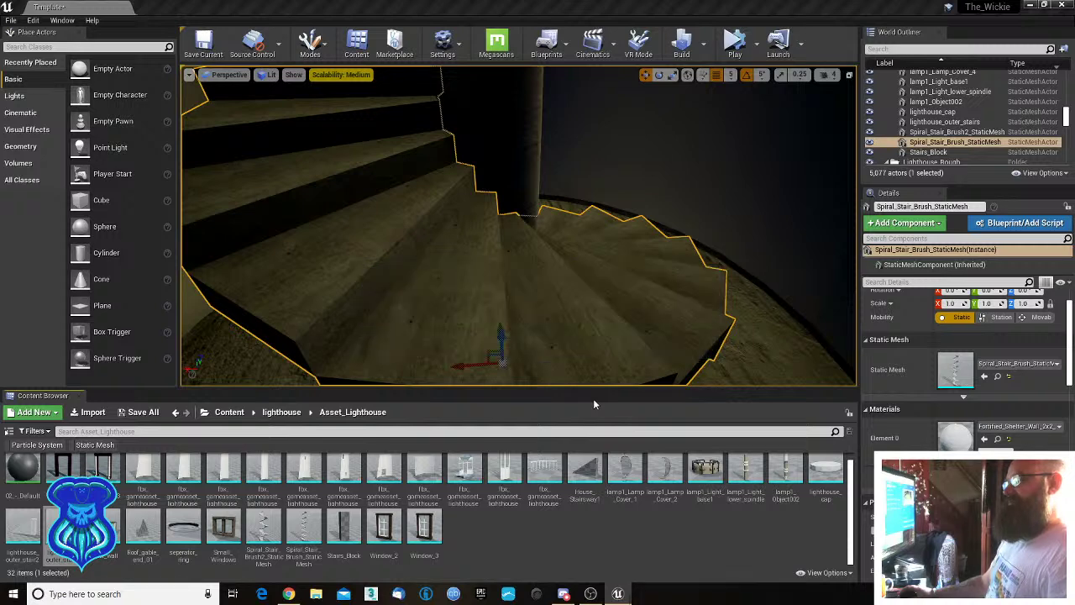
pyautogui.click(681, 429)
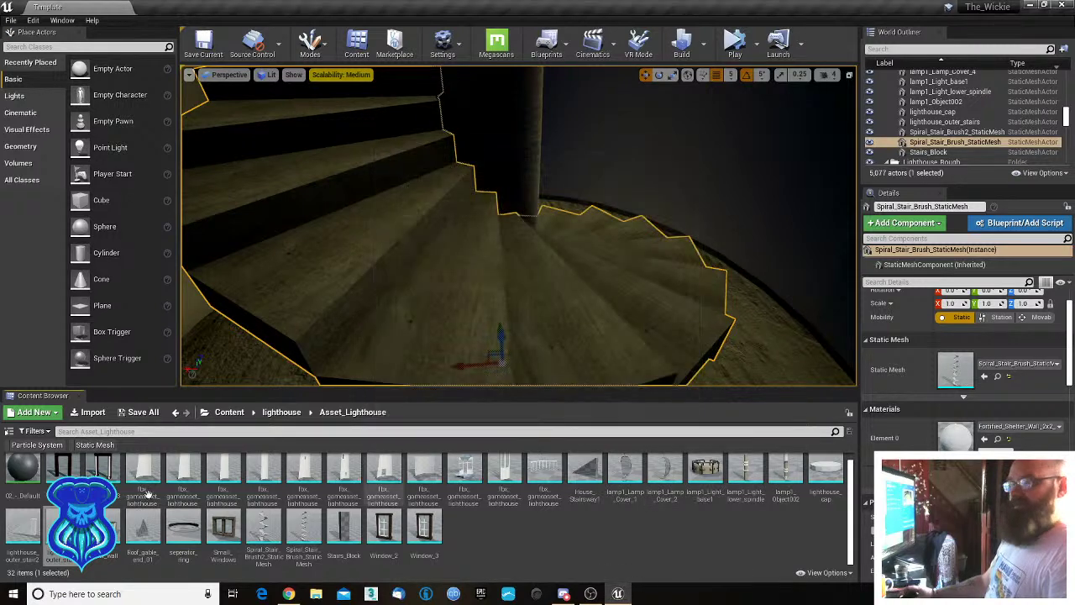
# Export the lighthouse_outer_stairs mesh as an FBX file into the ASSETS lighthouse folder with FBX 2013 compatibility.
pyautogui.rightClick(77, 538)
pyautogui.moveTo(168, 337)
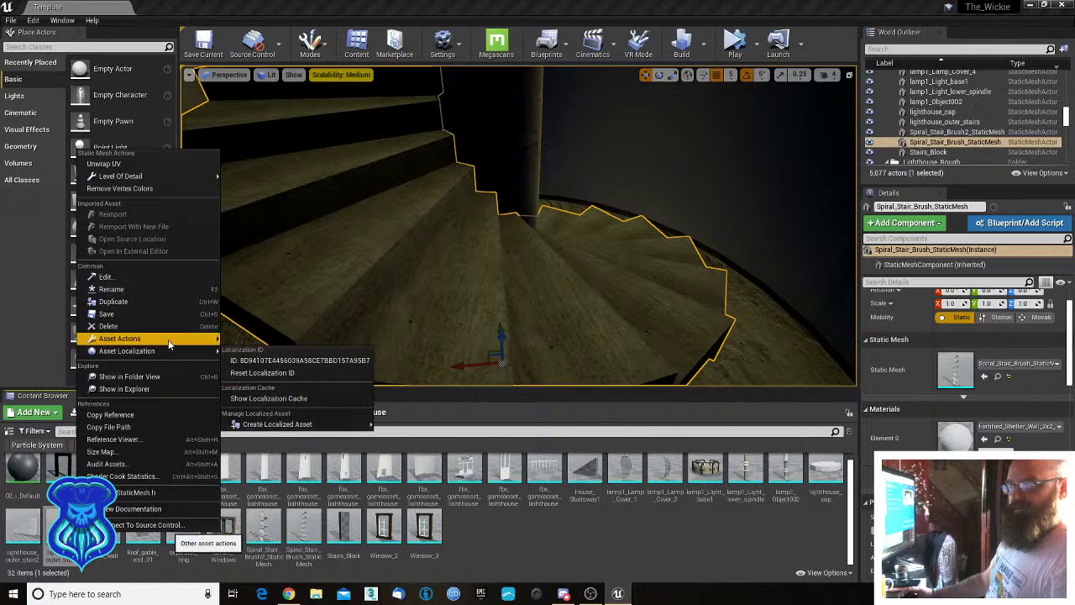
pyautogui.click(252, 388)
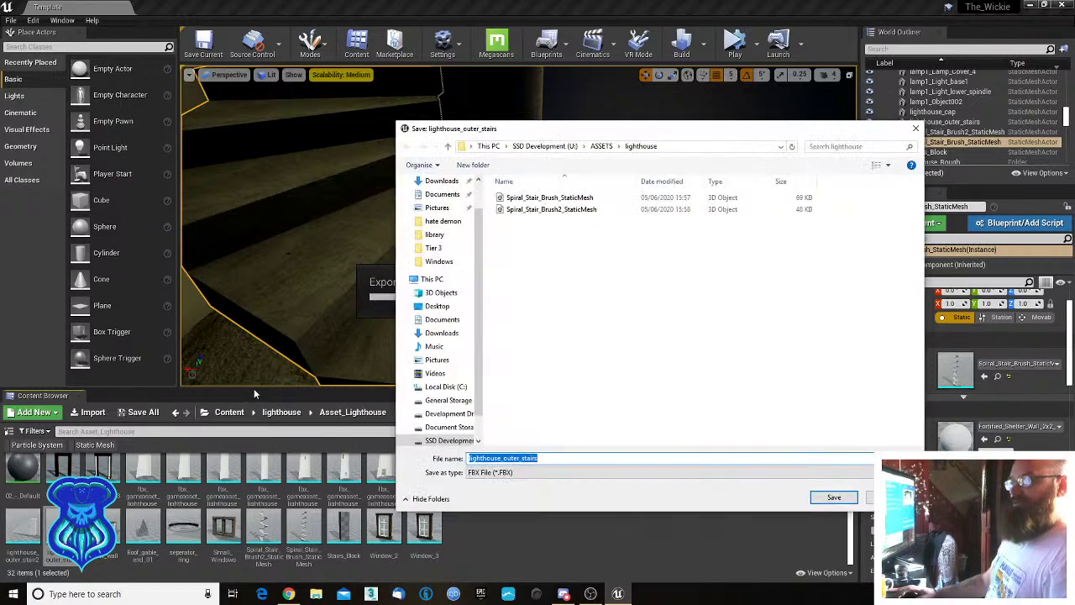
pyautogui.press('Return')
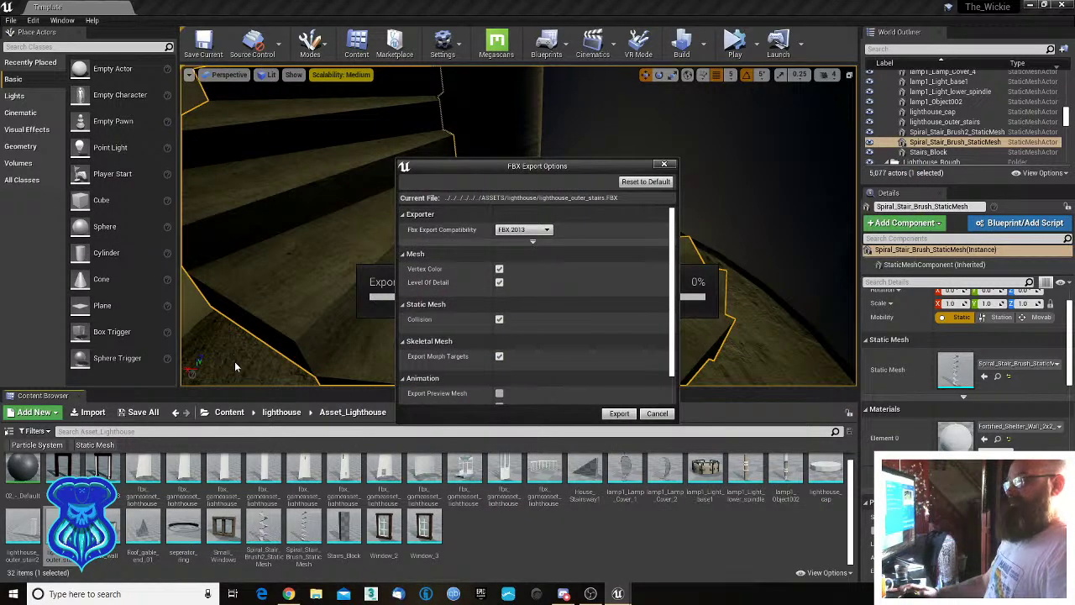
pyautogui.click(618, 413)
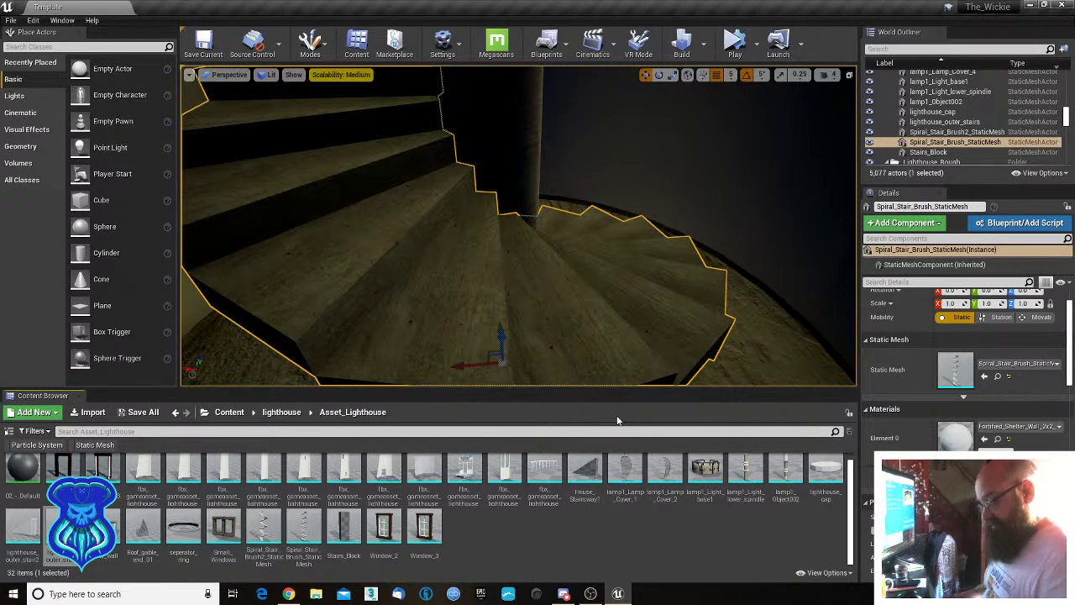
# Launch 3ds Max, switch to its window and maximize the perspective viewport.
pyautogui.press('super')
pyautogui.write('3ds')
pyautogui.press('Return')
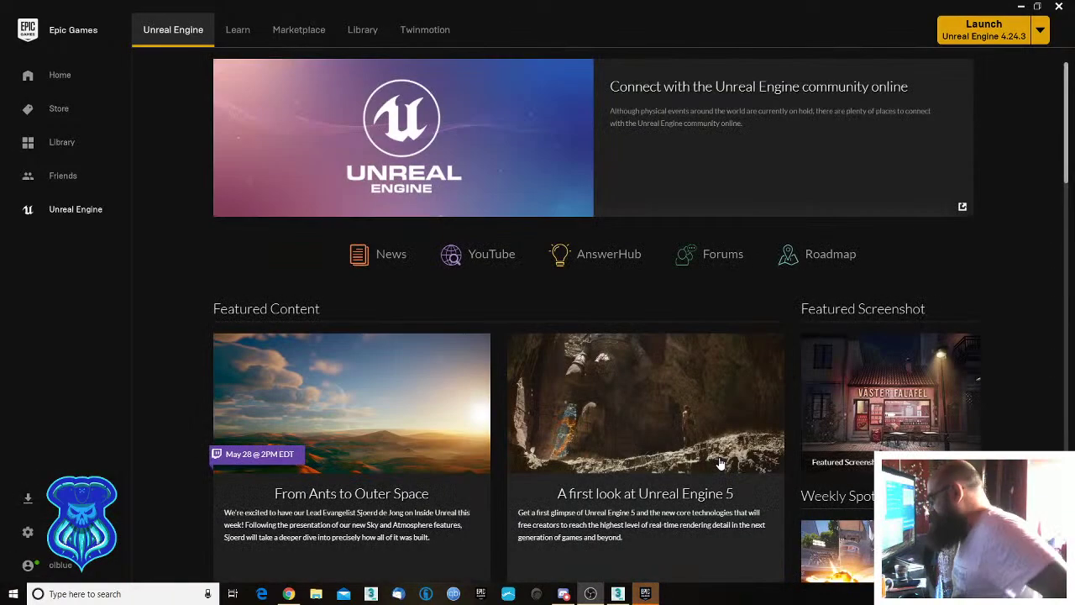
pyautogui.click(622, 595)
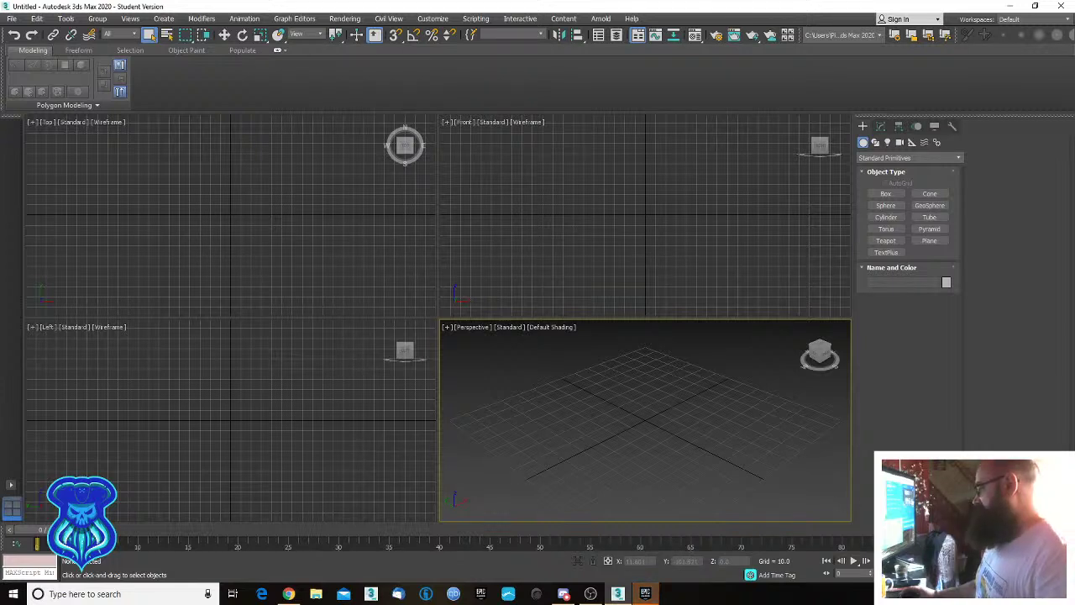
pyautogui.hotkey('alt', 'w')
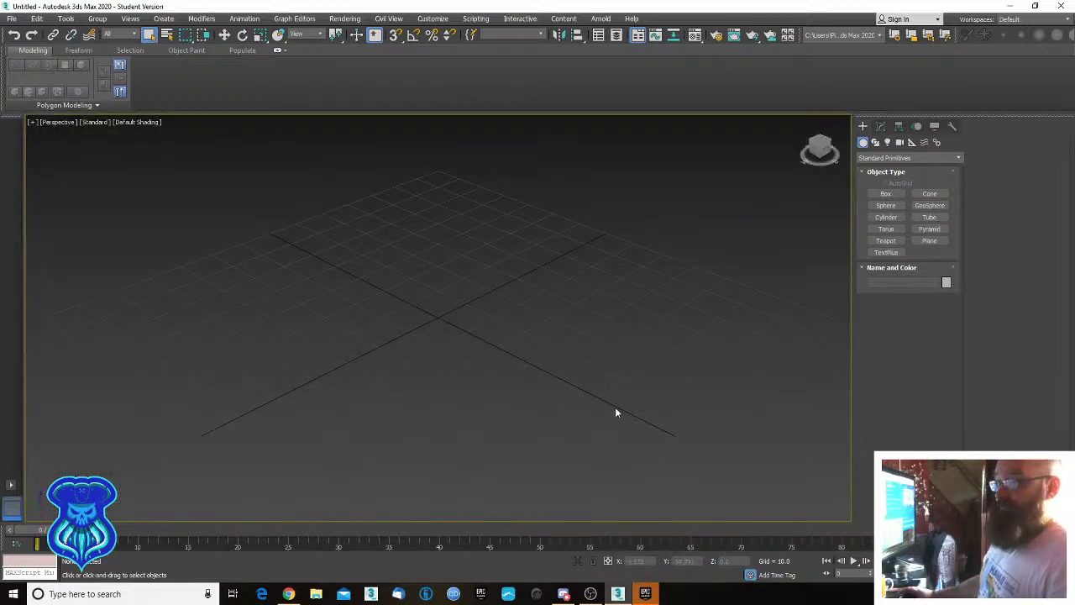
pyautogui.click(12, 18)
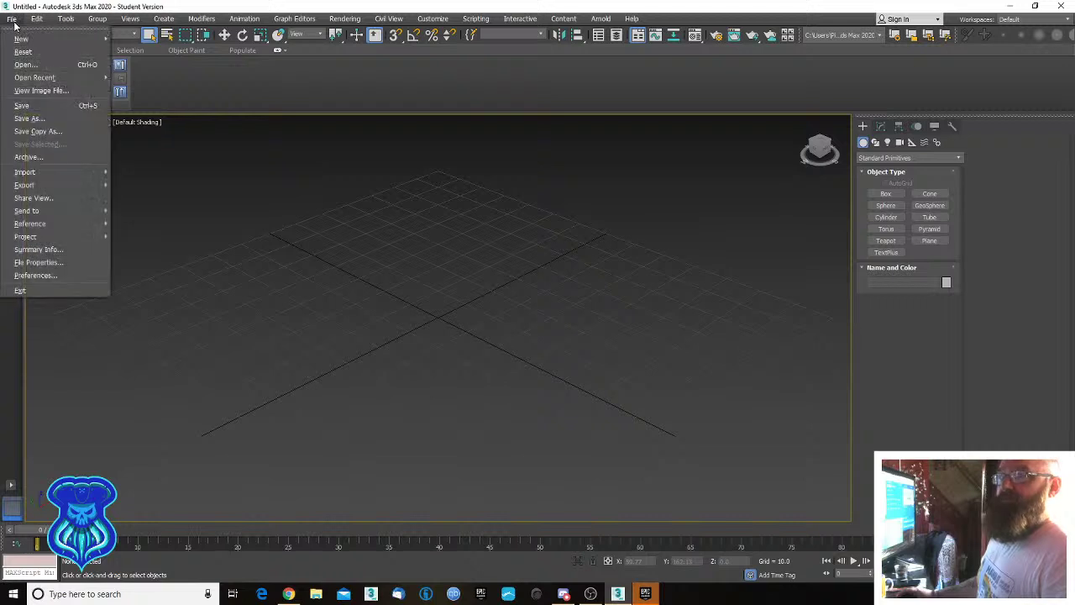
pyautogui.moveTo(26, 45)
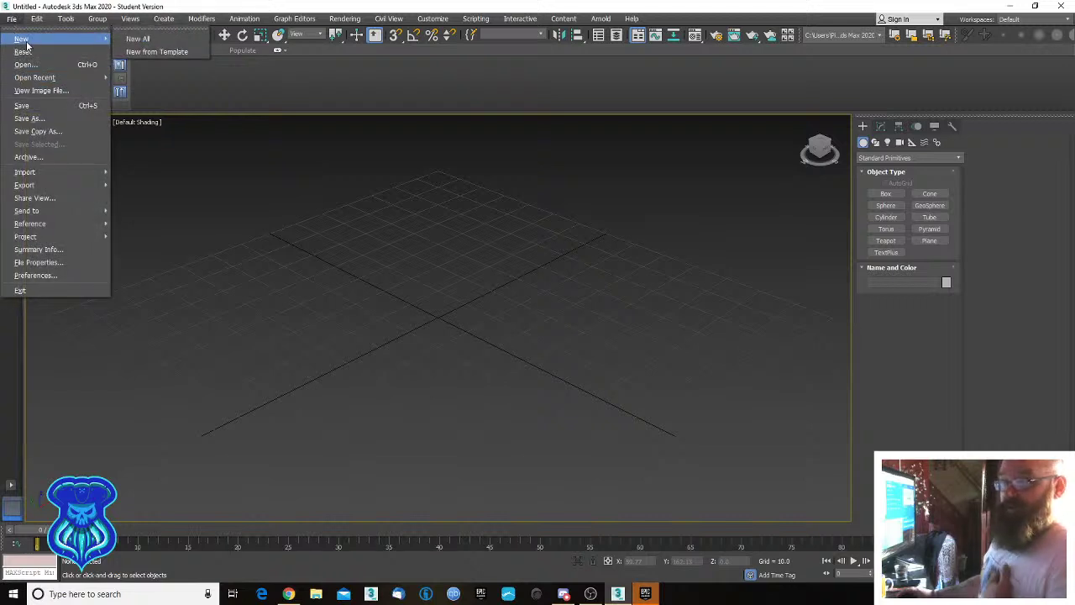
pyautogui.click(340, 252)
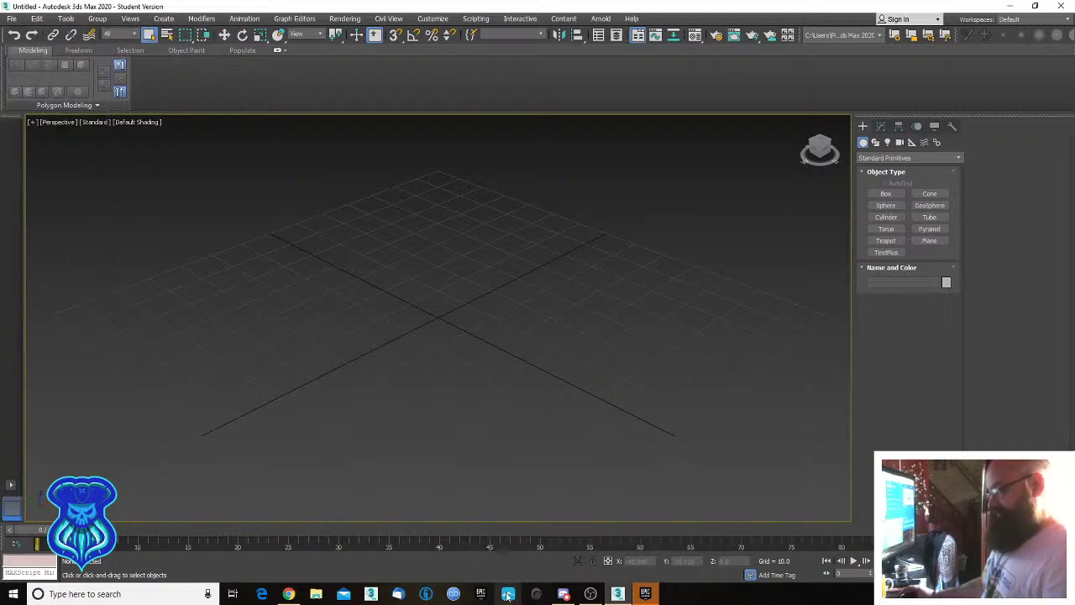
# Launch Quixel Mixer alongside 3ds Max.
pyautogui.press('super')
pyautogui.write('mixer')
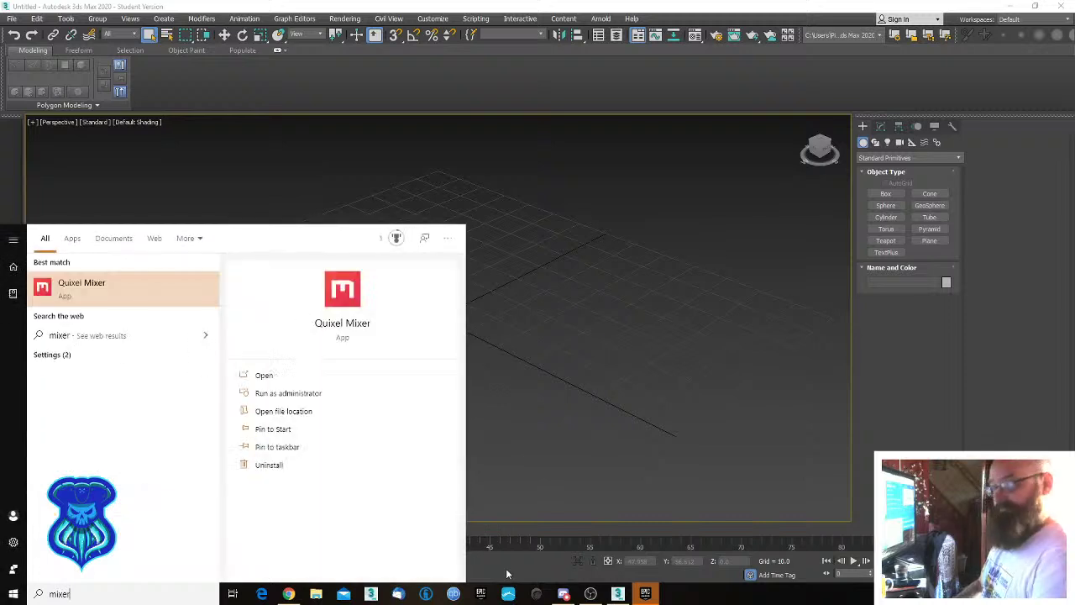
pyautogui.press('Return')
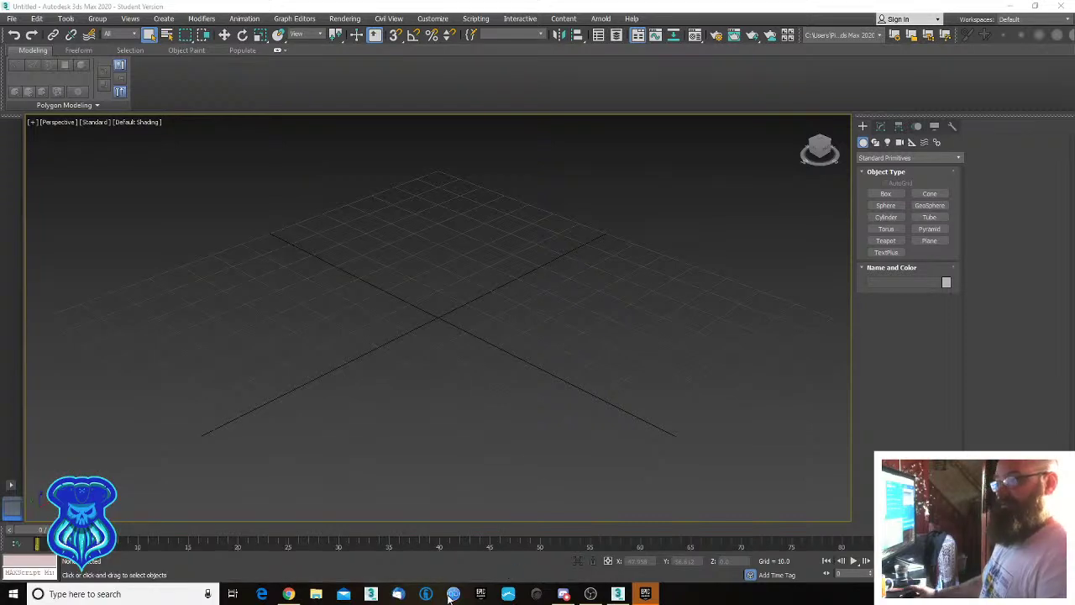
# Start a file import in 3ds Max and browse to the lighthouse folder inside ASSETS.
pyautogui.click(12, 18)
pyautogui.moveTo(53, 172)
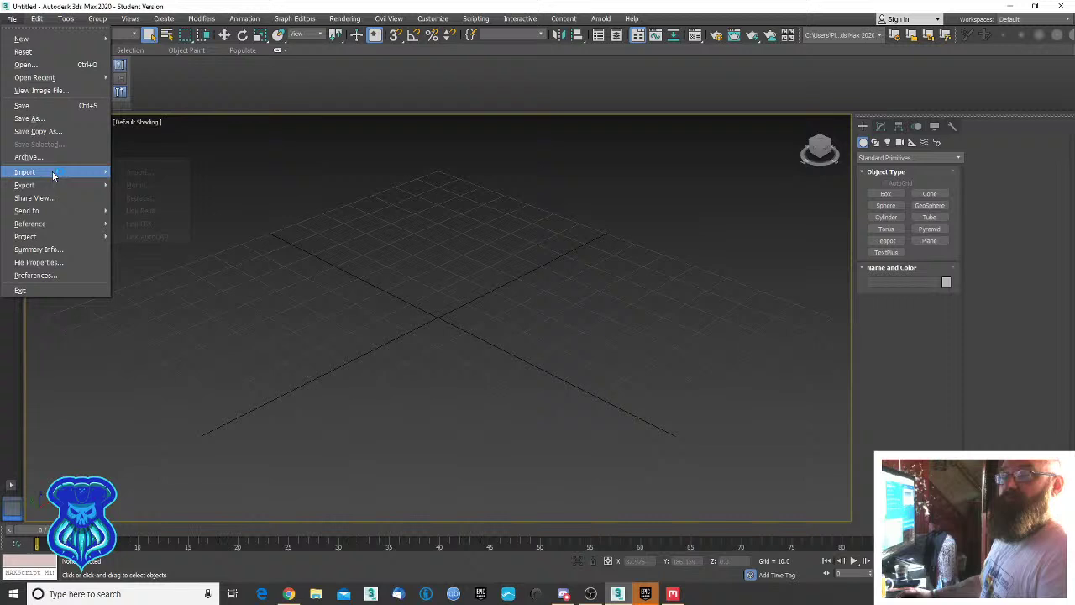
pyautogui.click(141, 173)
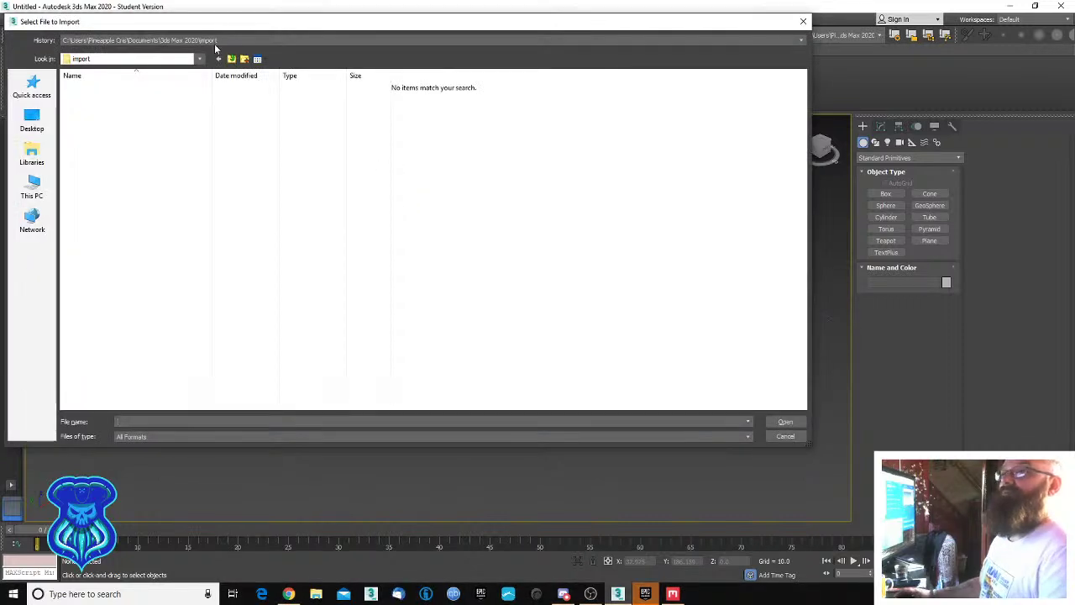
pyautogui.moveTo(217, 29); pyautogui.dragTo(319, 54)
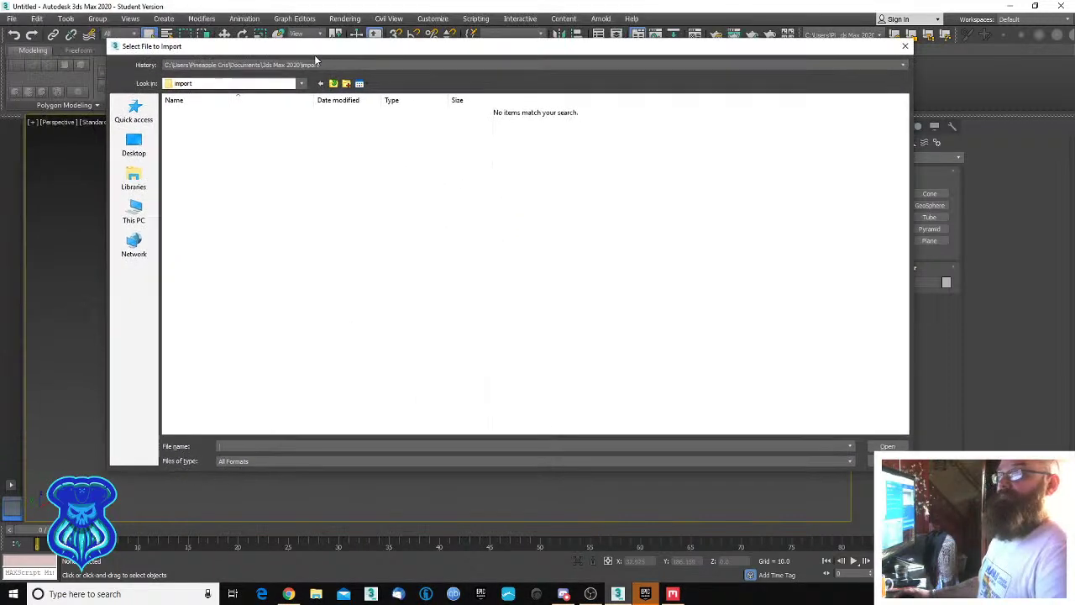
pyautogui.click(274, 65)
pyautogui.click(252, 82)
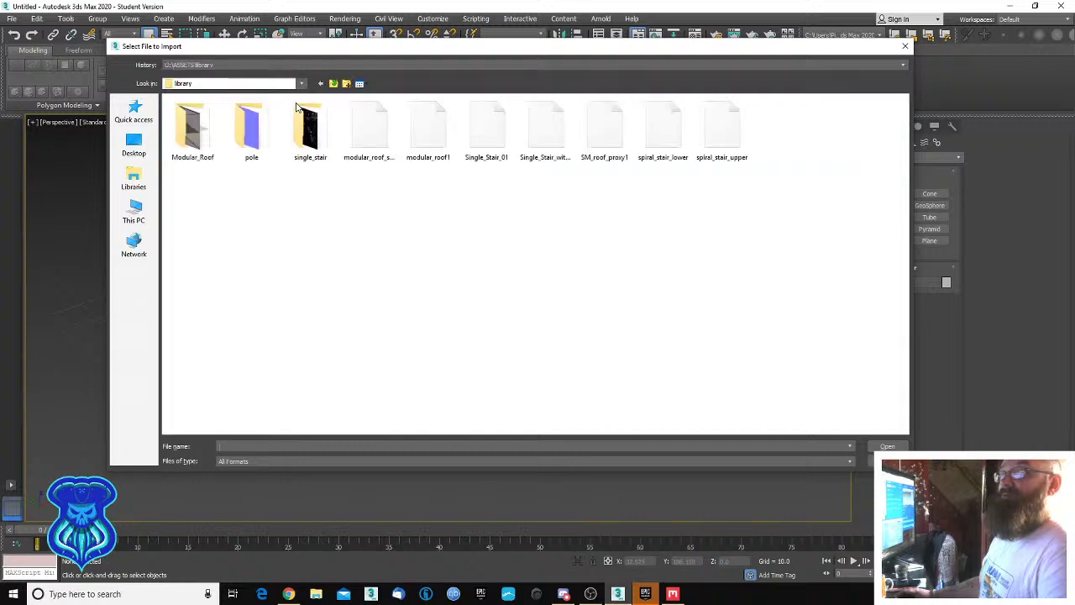
pyautogui.click(334, 84)
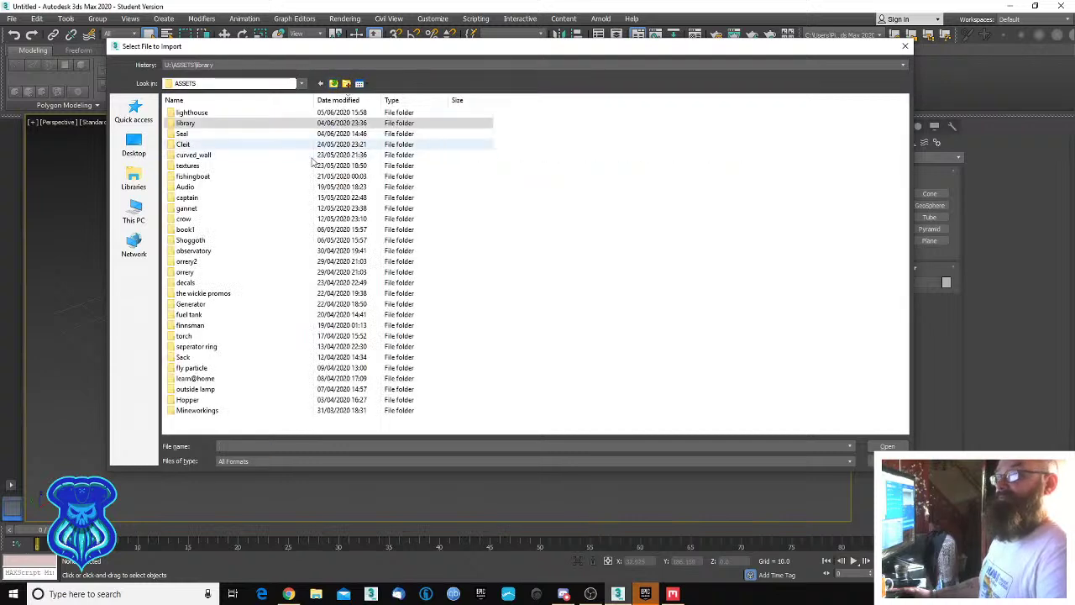
pyautogui.click(194, 99)
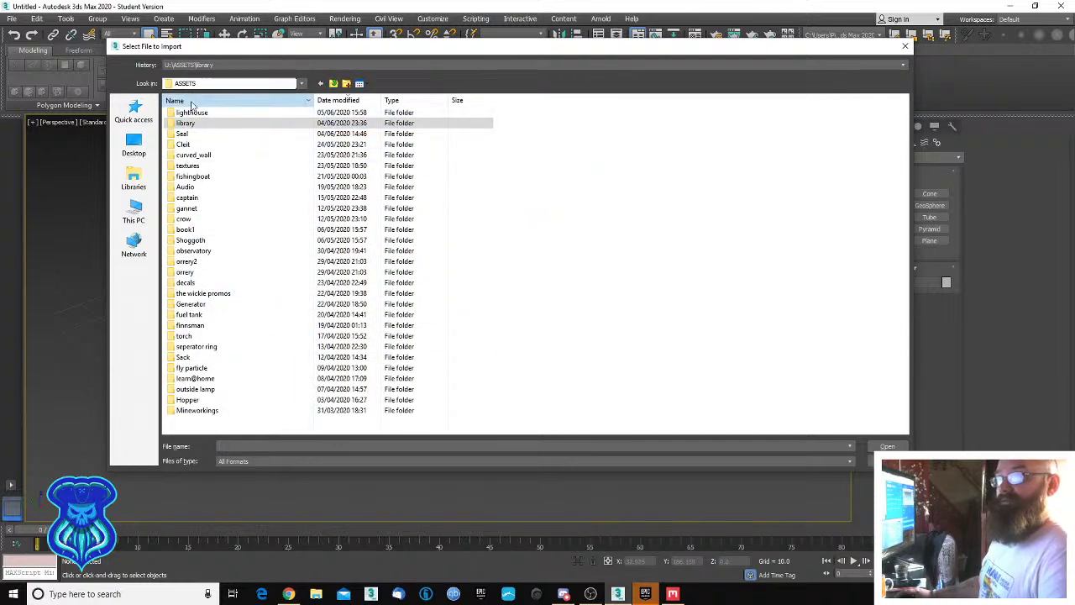
pyautogui.click(191, 283)
pyautogui.doubleClick(191, 284)
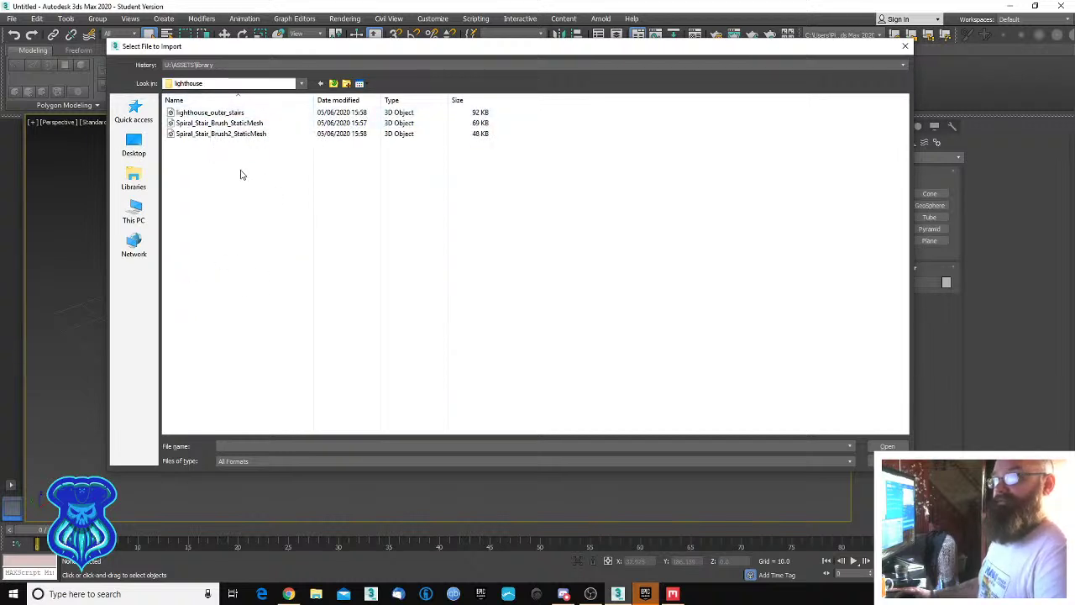
# Import the Spiral_Stair_Brush_StaticMesh FBX file with the current import settings and deselect the imported staircase.
pyautogui.click(220, 124)
pyautogui.press('Return')
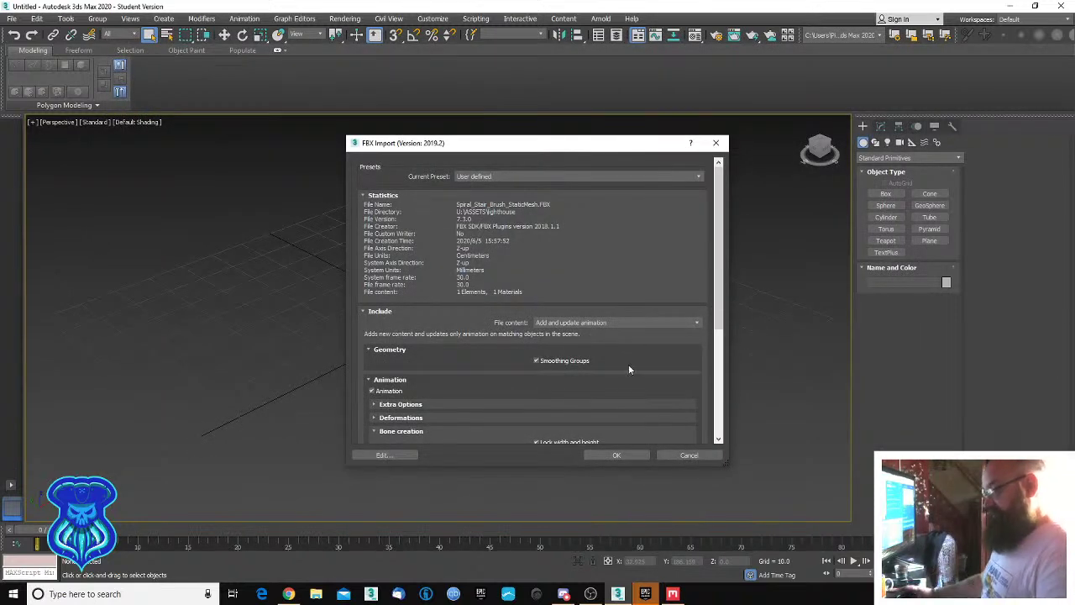
pyautogui.click(637, 453)
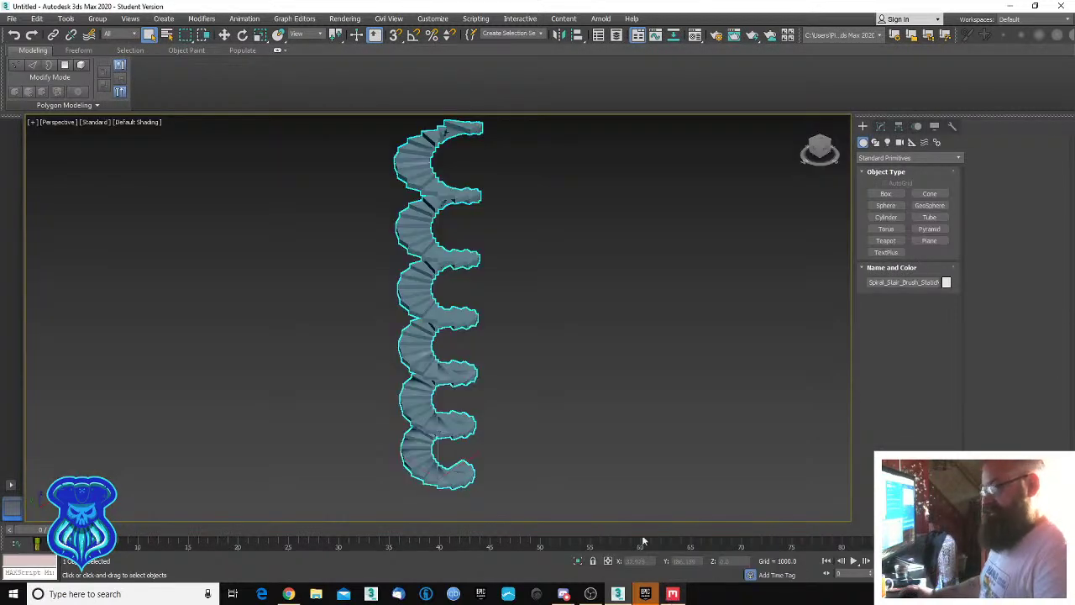
pyautogui.click(579, 430)
pyautogui.keyDown('alt'); pyautogui.moveTo(576, 427); pyautogui.dragTo(688, 470, button='middle'); pyautogui.keyUp('alt')
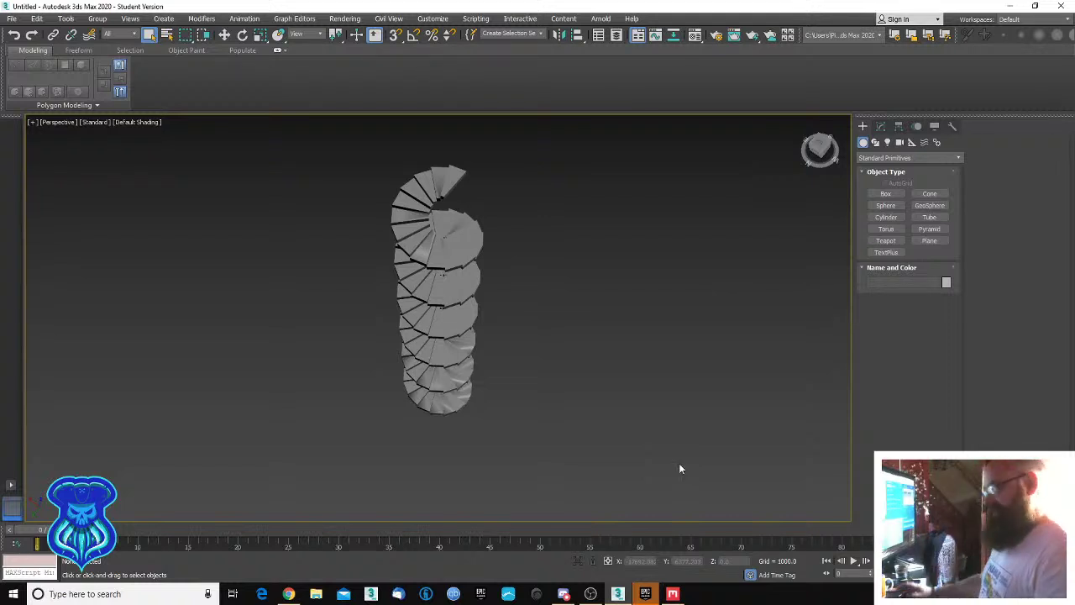
pyautogui.keyDown('alt'); pyautogui.moveTo(679, 467); pyautogui.dragTo(630, 408, button='middle'); pyautogui.keyUp('alt')
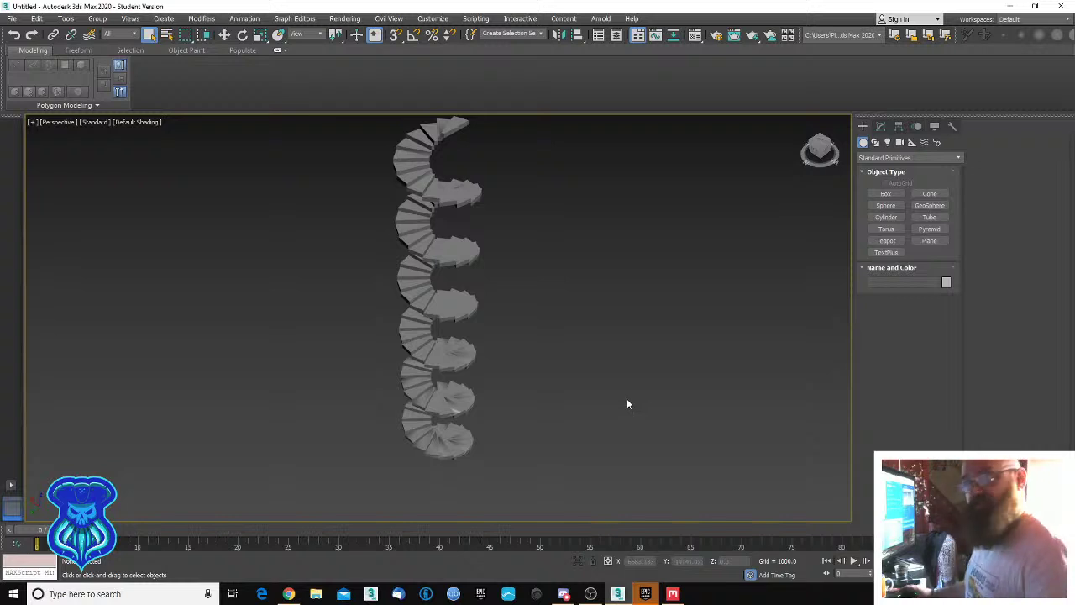
pyautogui.moveTo(643, 390); pyautogui.dragTo(640, 409, button='middle')
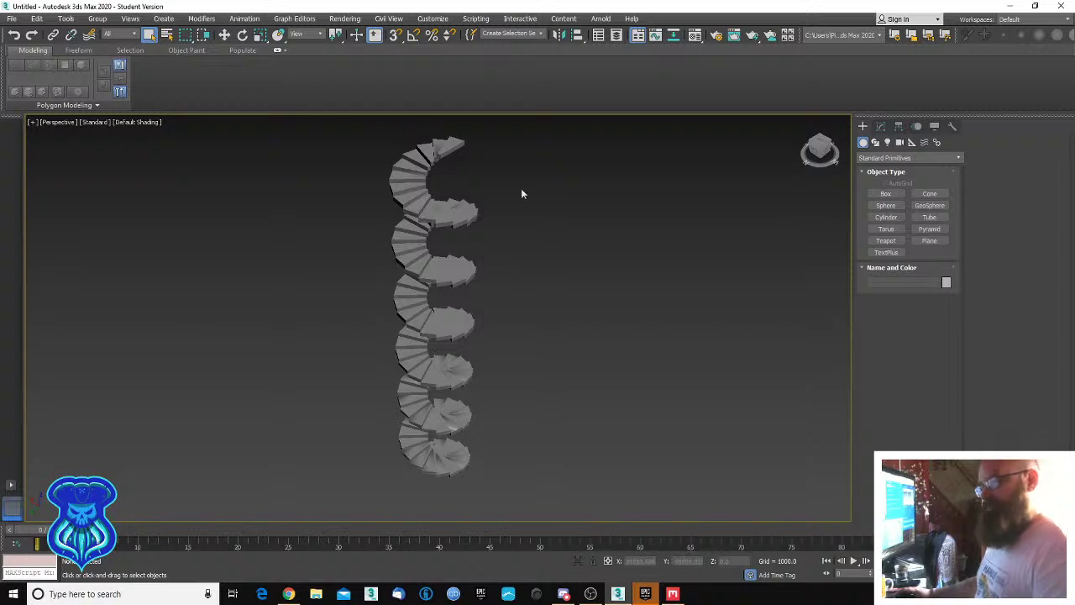
# Show edged faces on the imported spiral staircase in the perspective view.
pyautogui.click(400, 222)
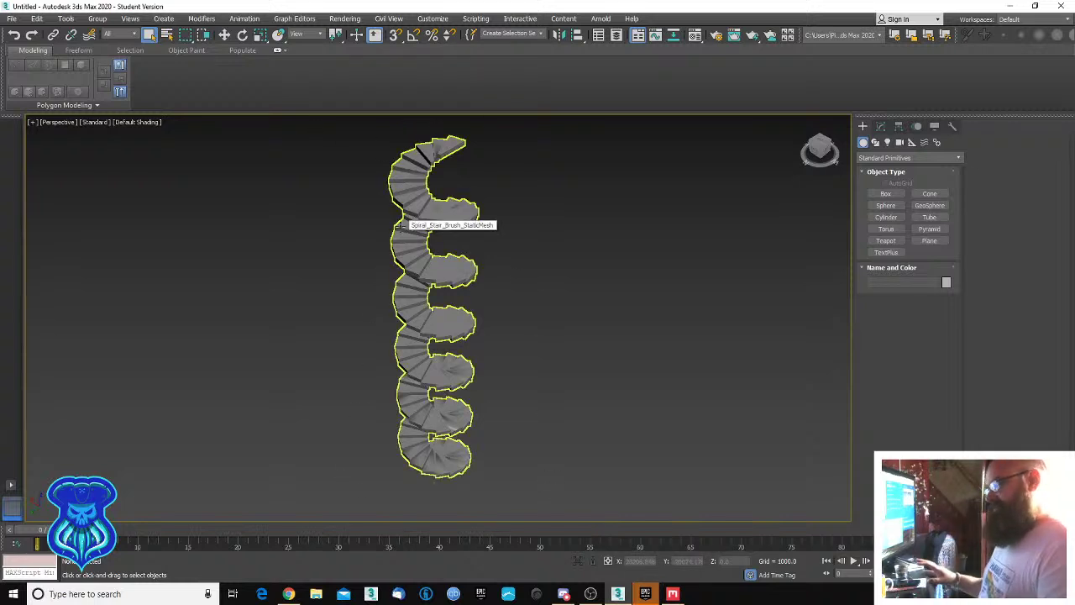
pyautogui.press('F4')
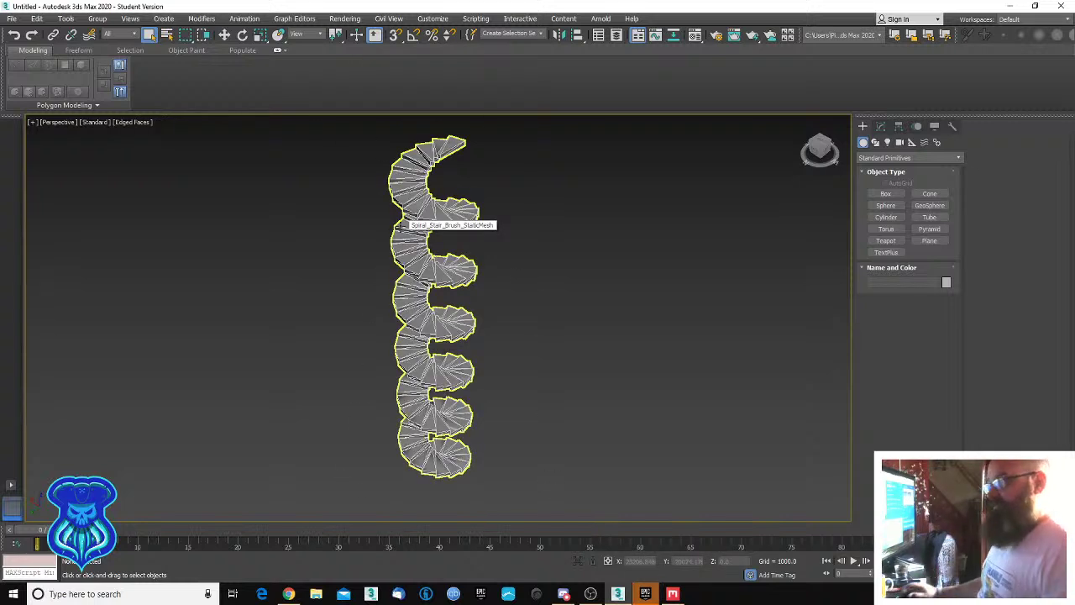
pyautogui.click(575, 454)
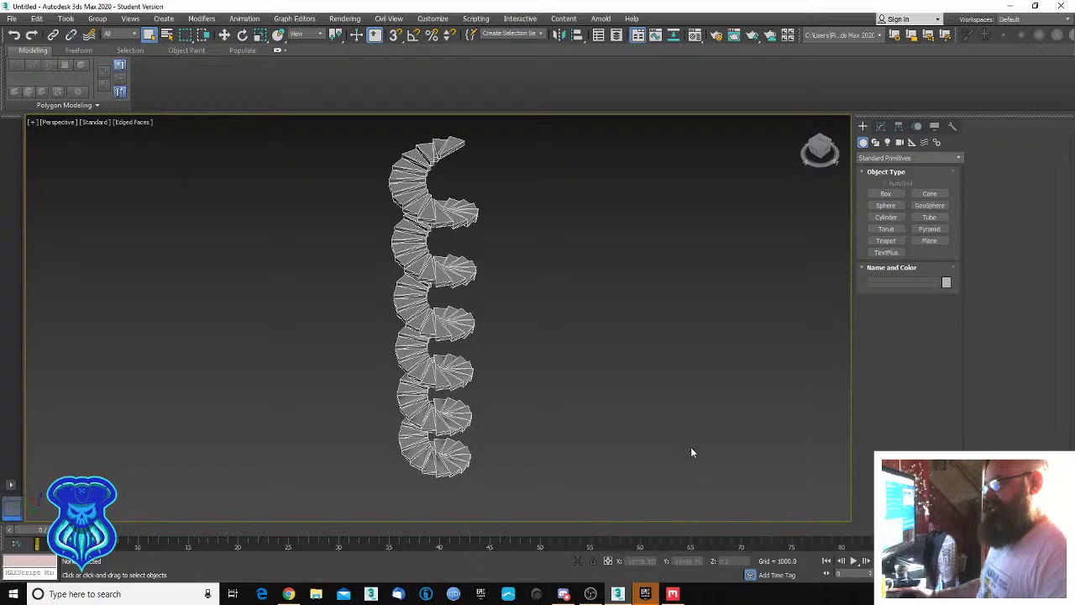
# Switch to Quixel Mixer and open the single_stair mix from the library and chapel project.
pyautogui.click(672, 592)
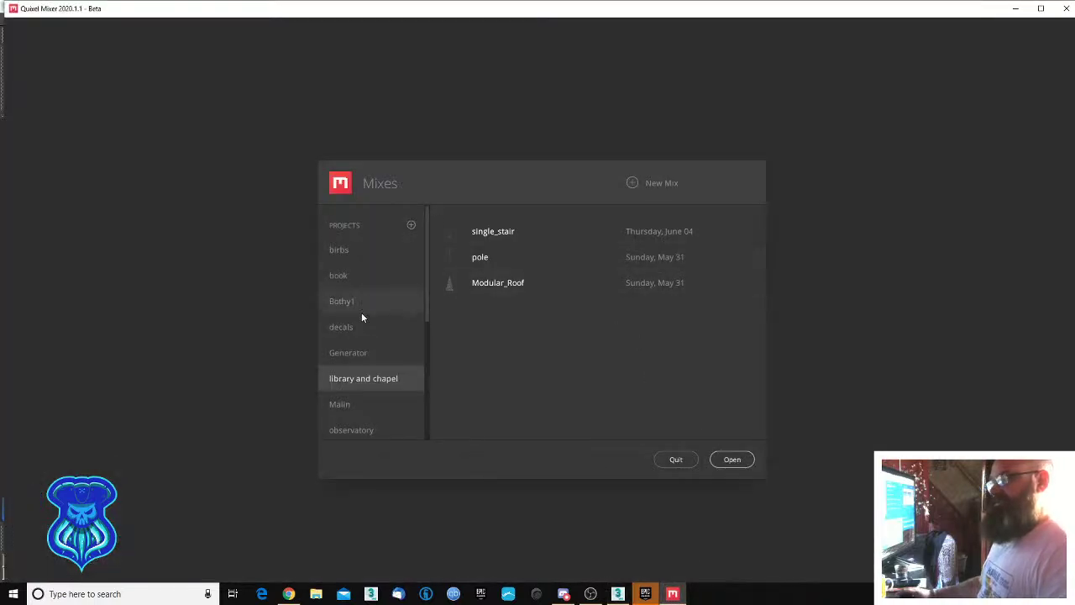
pyautogui.click(478, 232)
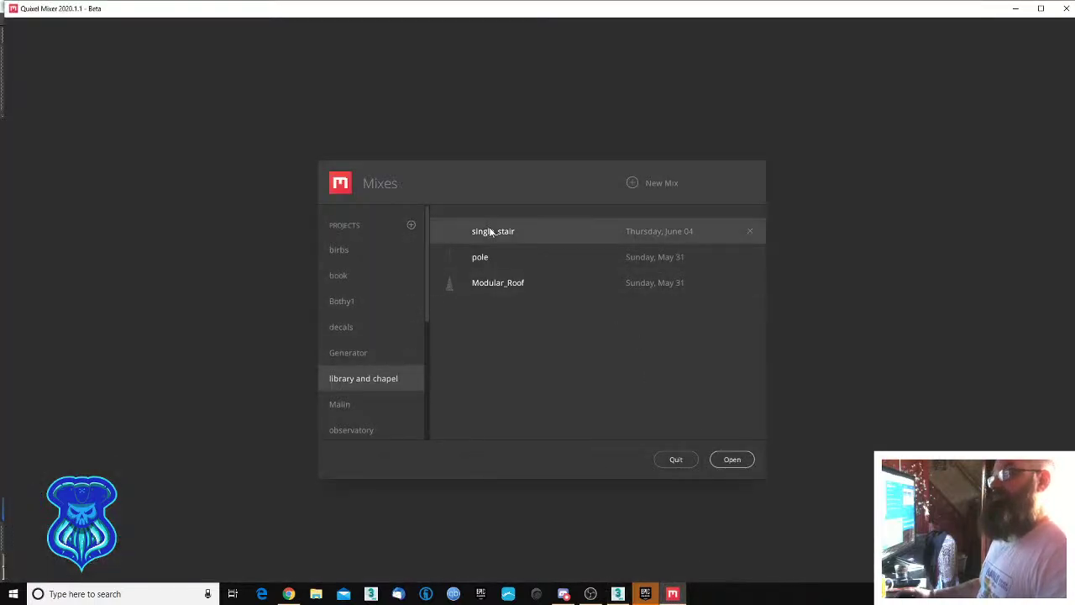
pyautogui.click(714, 458)
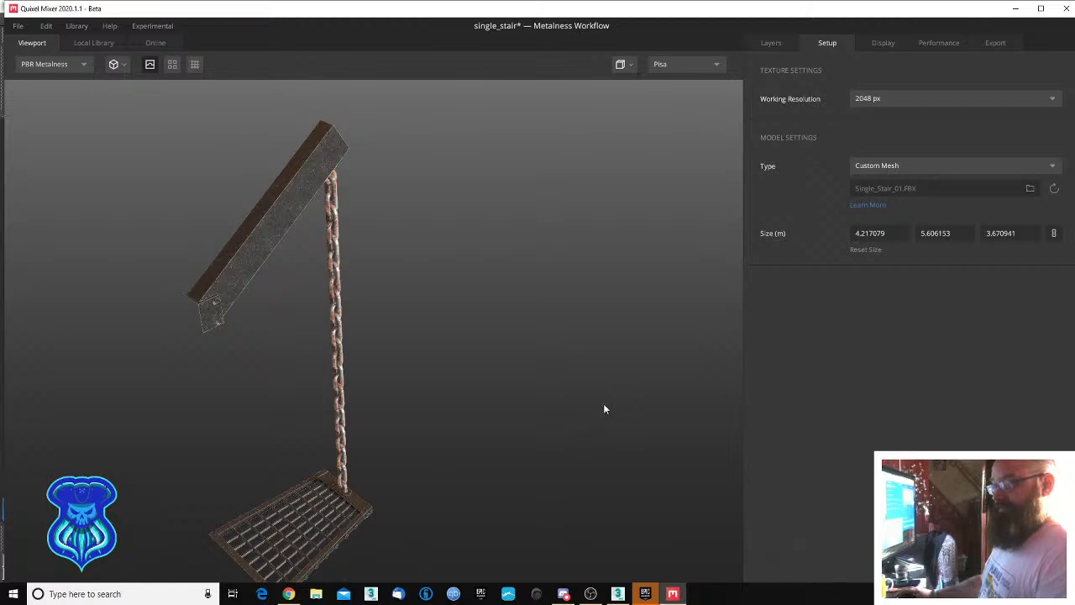
# Examine the textured single stair's beam, chain and grated tread, and close Quixel Mixer without saving the mix.
pyautogui.scroll(-6, 611, 375)
pyautogui.moveTo(612, 377); pyautogui.dragTo(442, 437)
pyautogui.scroll(5, 364, 420)
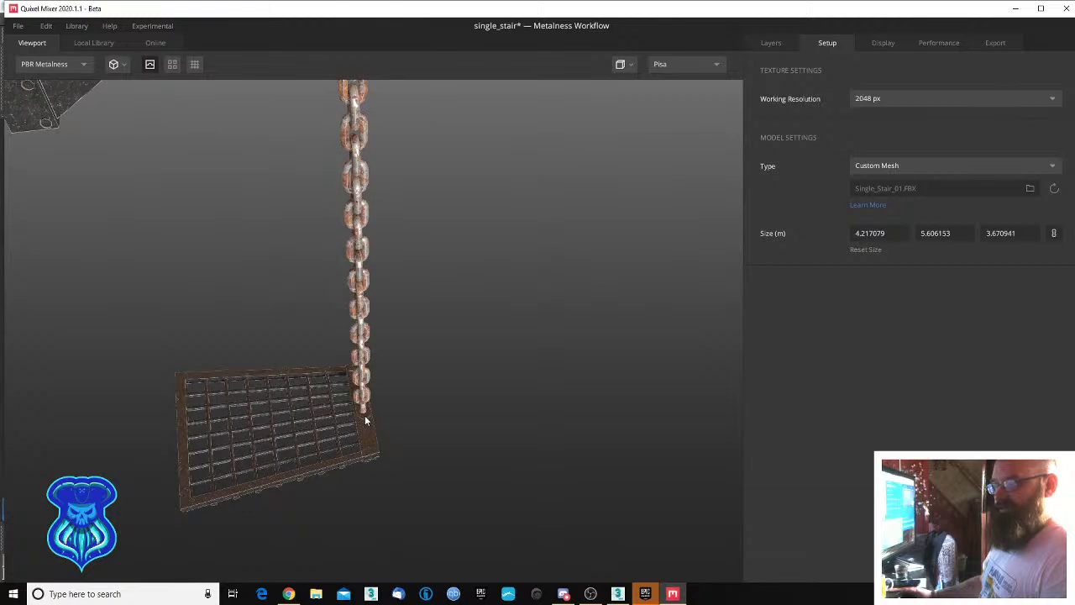
pyautogui.scroll(-5, 365, 420)
pyautogui.moveTo(364, 420); pyautogui.dragTo(404, 358)
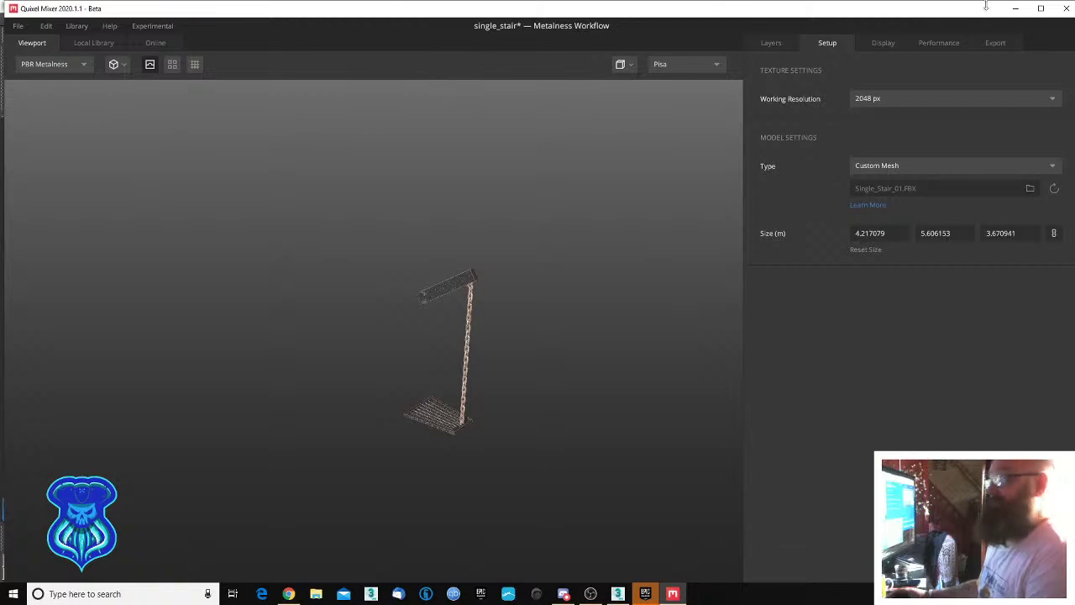
pyautogui.click(1065, 9)
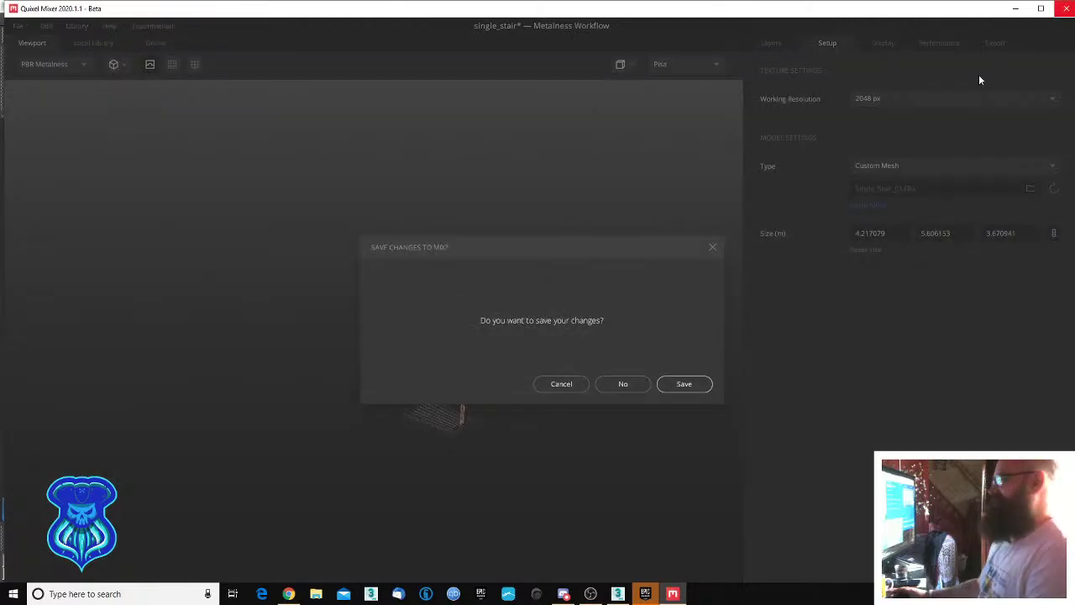
pyautogui.click(613, 385)
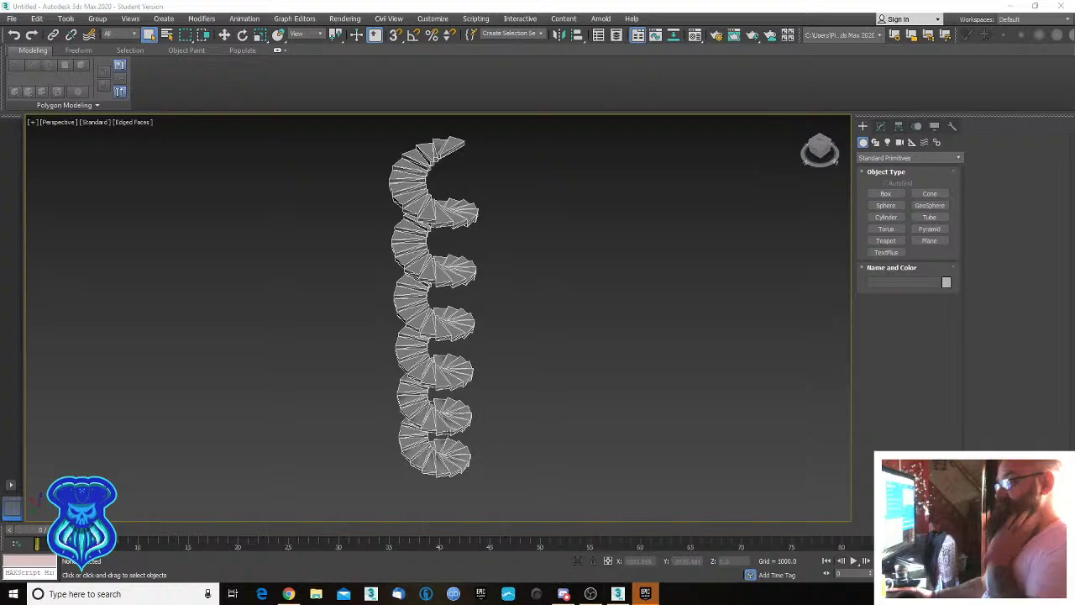
# Select the spiral staircase mesh and convert it to an Editable Poly.
pyautogui.keyDown('alt'); pyautogui.moveTo(524, 408); pyautogui.dragTo(394, 427, button='middle'); pyautogui.keyUp('alt')
pyautogui.scroll(5, 447, 396)
pyautogui.keyDown('alt'); pyautogui.moveTo(552, 413); pyautogui.dragTo(562, 372, button='middle'); pyautogui.keyUp('alt')
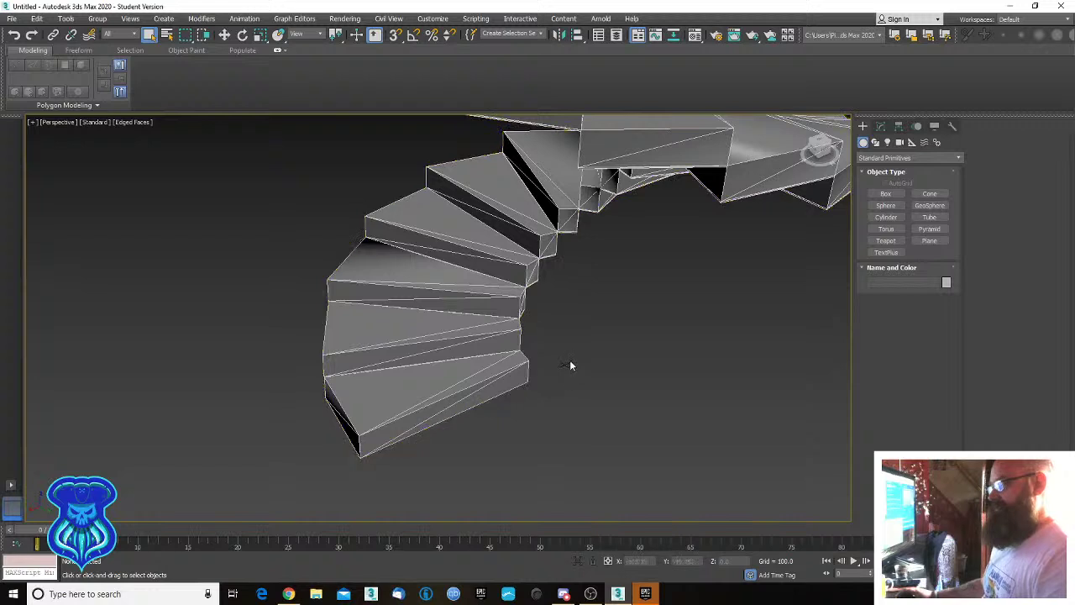
pyautogui.click(499, 364)
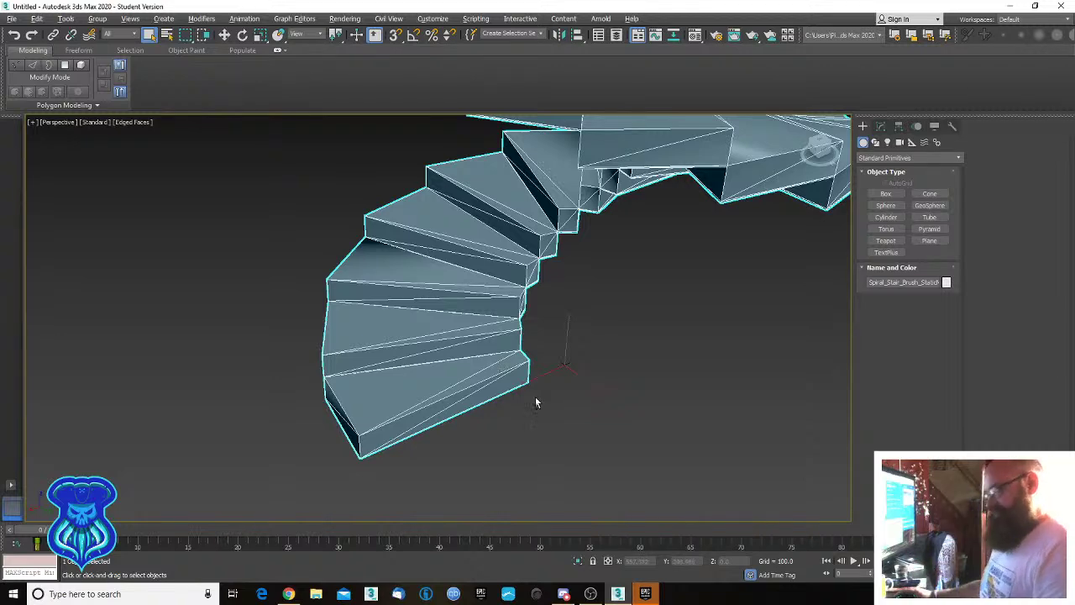
pyautogui.scroll(-15, 554, 390)
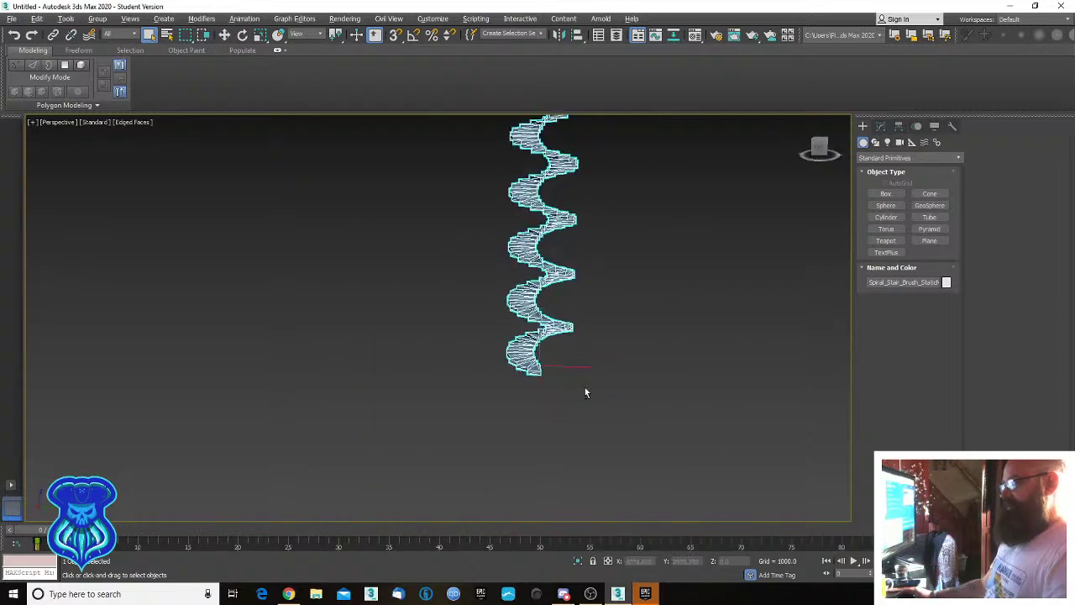
pyautogui.scroll(15, 573, 374)
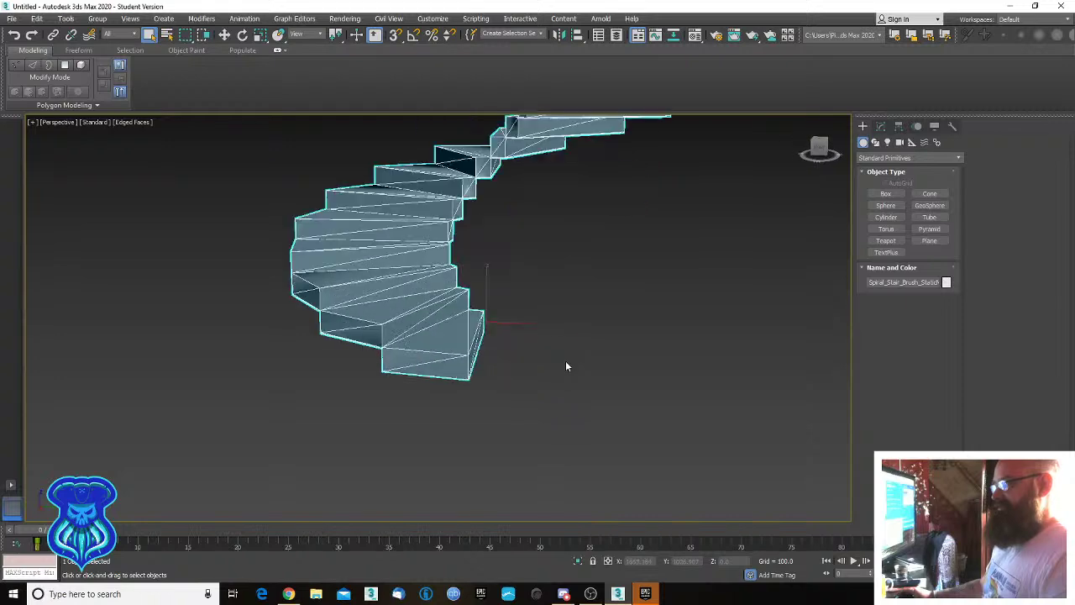
pyautogui.scroll(4, 565, 366)
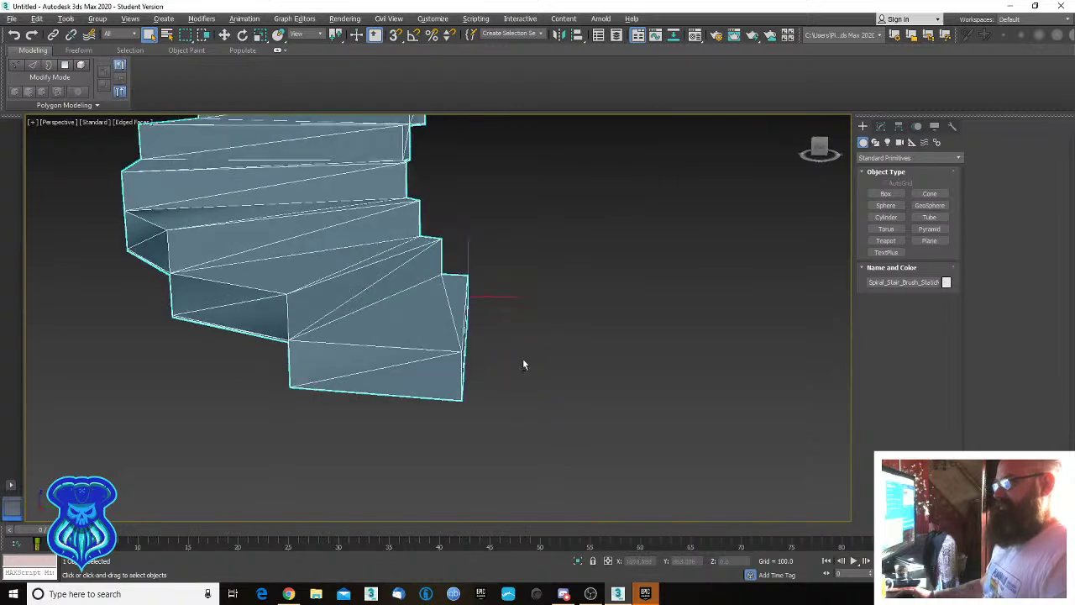
pyautogui.click(881, 129)
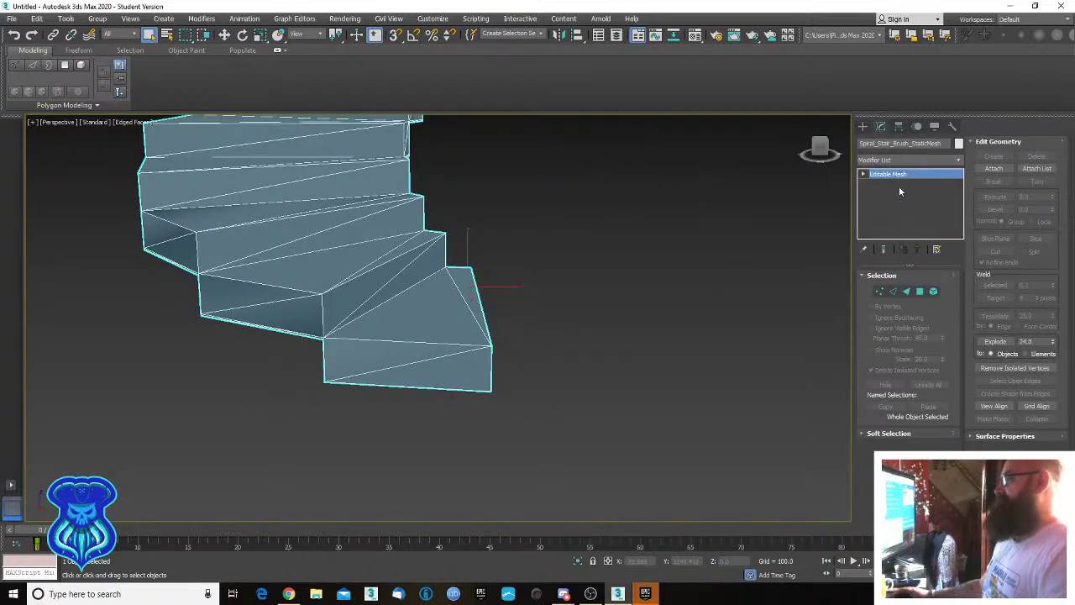
pyautogui.rightClick(434, 329)
pyautogui.moveTo(488, 444)
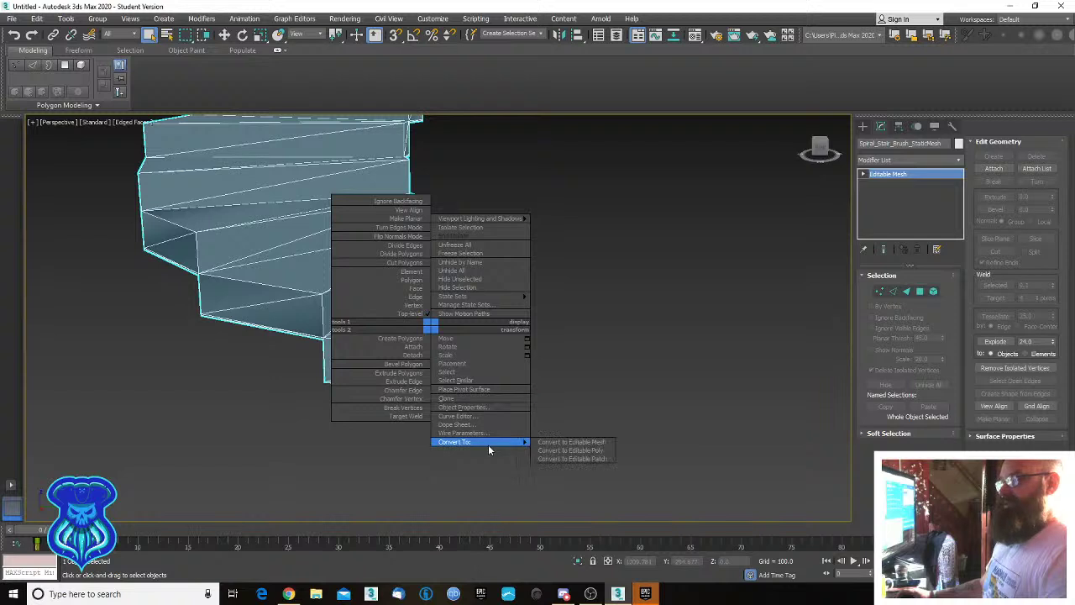
pyautogui.click(570, 450)
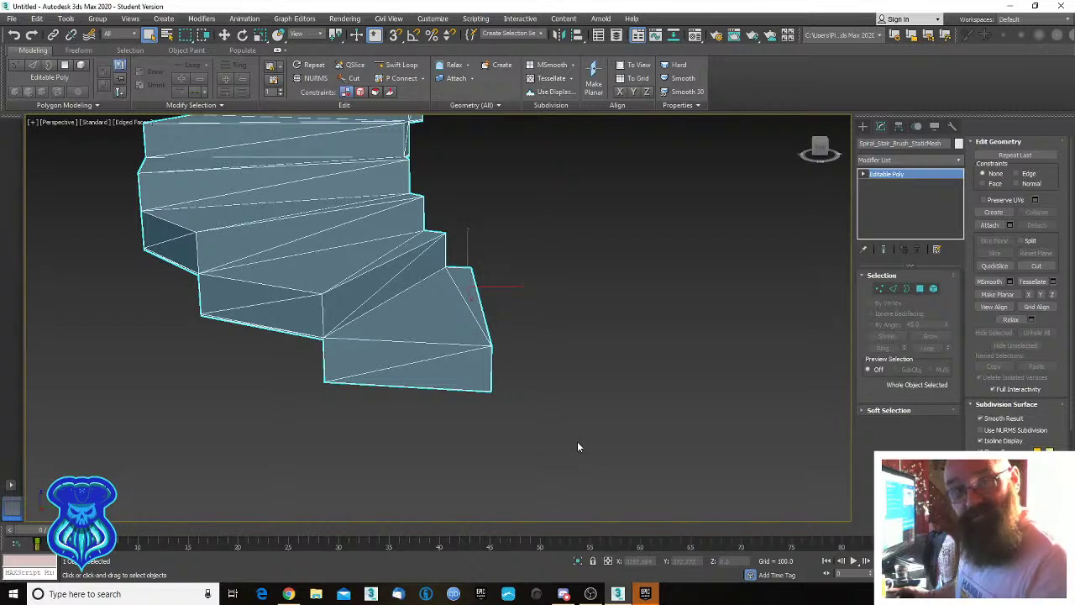
# Delete all polygons of the spiral staircase except those forming the lowest step.
pyautogui.click(919, 288)
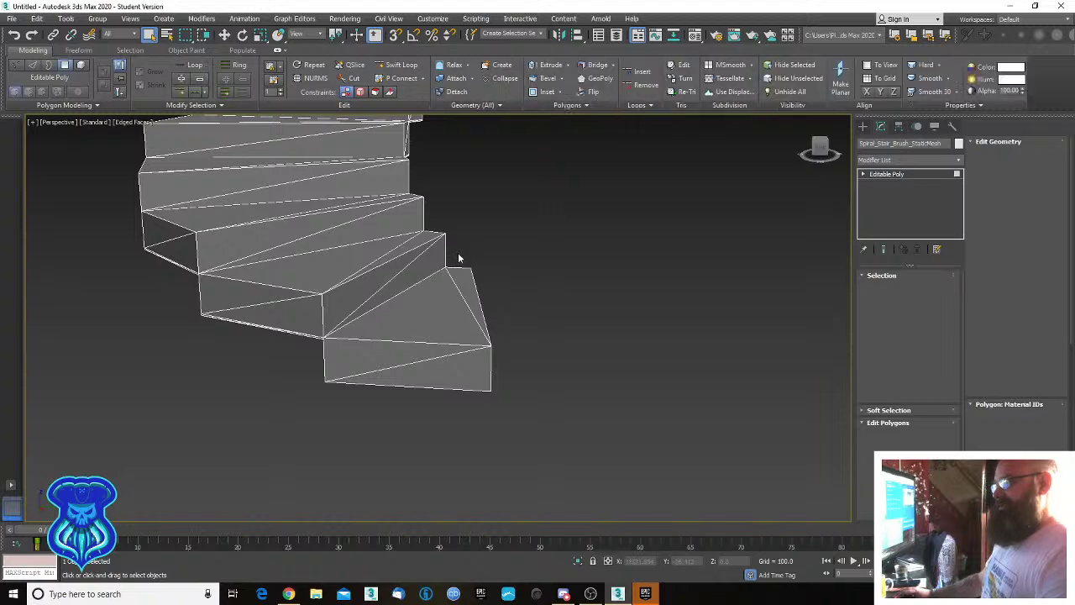
pyautogui.moveTo(459, 258); pyautogui.dragTo(566, 462)
pyautogui.keyDown('alt'); pyautogui.moveTo(302, 405); pyautogui.dragTo(395, 383, button='middle'); pyautogui.keyUp('alt')
pyautogui.keyDown('ctrl'); pyautogui.moveTo(454, 412); pyautogui.dragTo(312, 336); pyautogui.keyUp('ctrl')
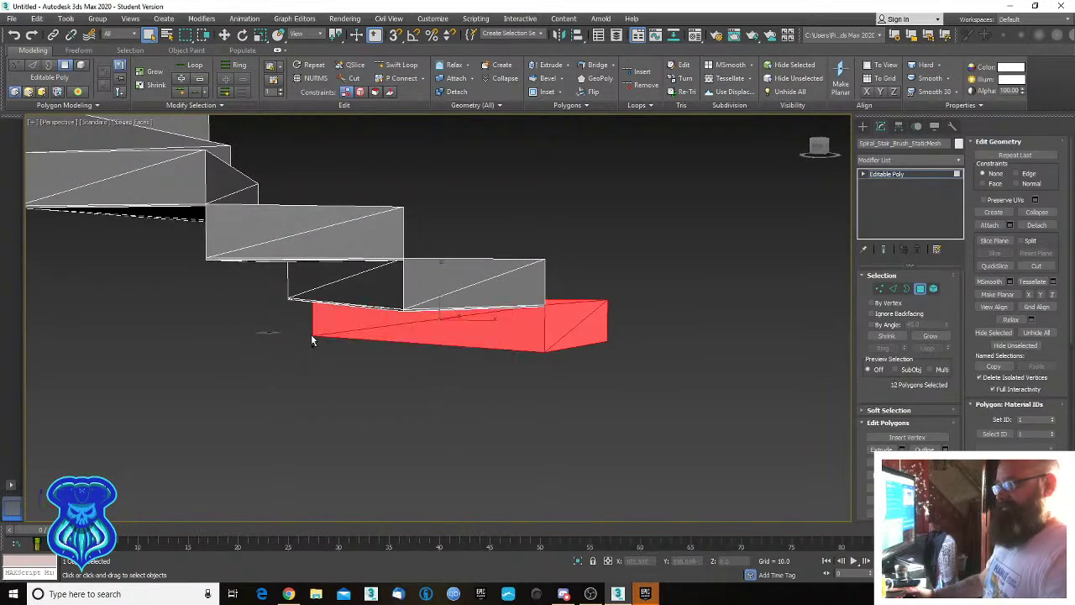
pyautogui.keyDown('alt'); pyautogui.moveTo(552, 393); pyautogui.dragTo(446, 407, button='middle'); pyautogui.keyUp('alt')
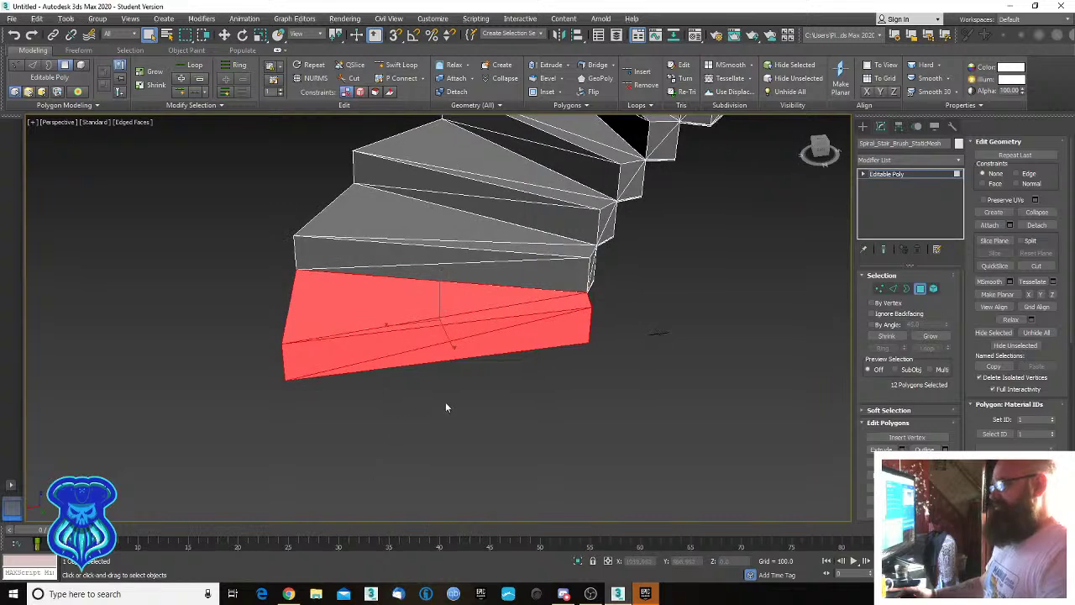
pyautogui.keyDown('alt'); pyautogui.moveTo(547, 389); pyautogui.dragTo(613, 377, button='middle'); pyautogui.keyUp('alt')
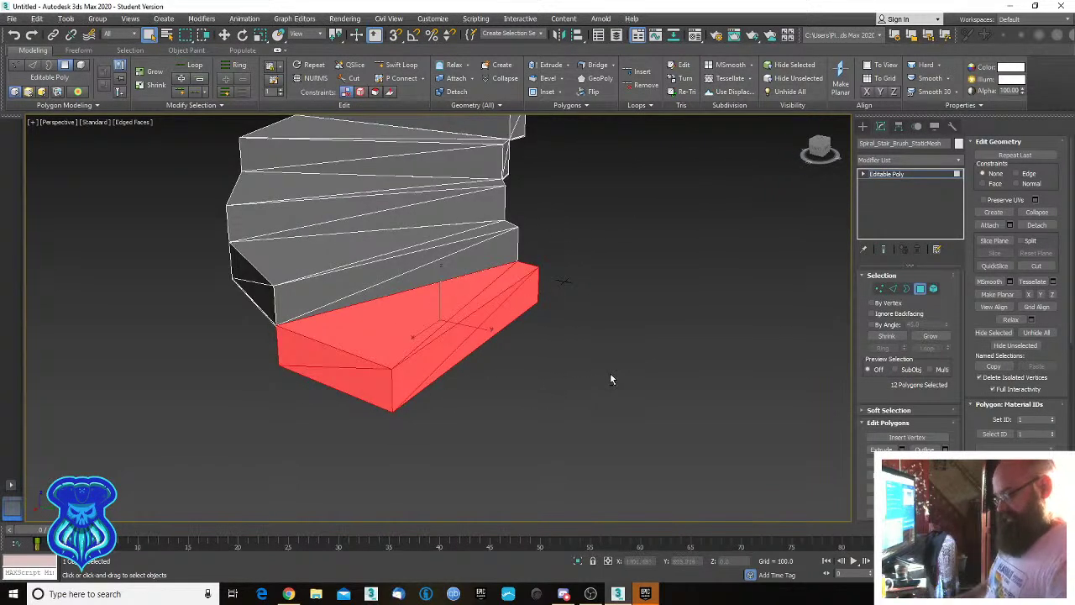
pyautogui.hotkey('ctrl', 'i')
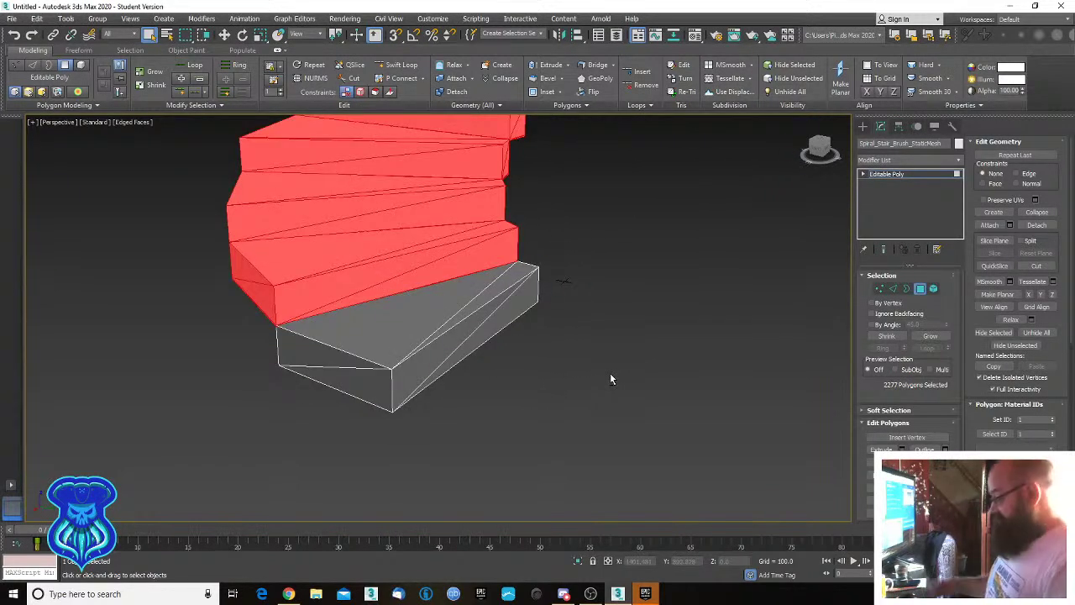
pyautogui.press('Delete')
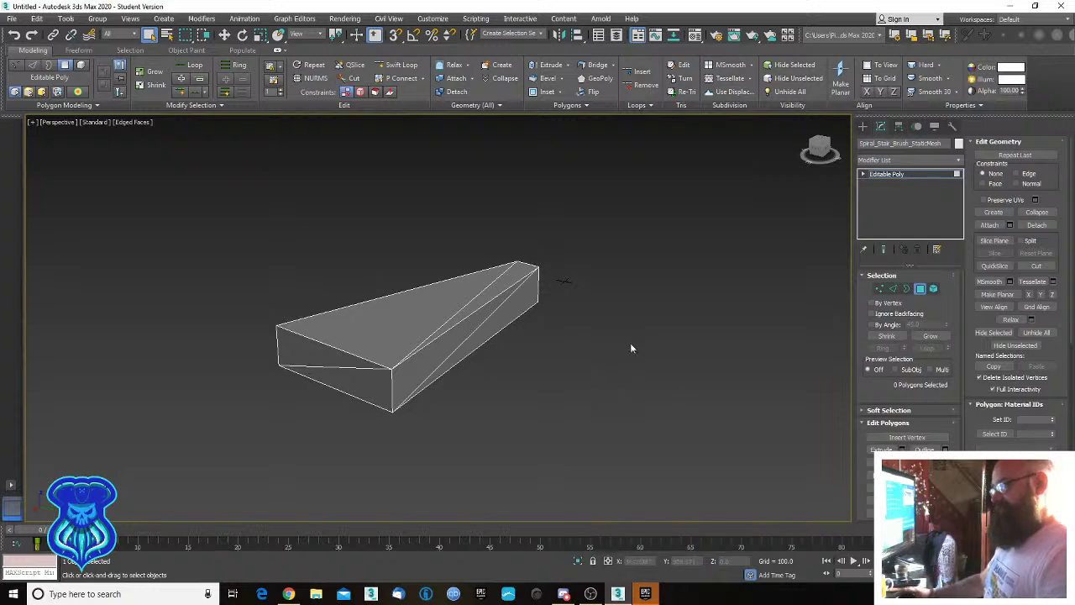
# Remove the six diagonal triangulation edges from the remaining step so each face becomes a single polygon.
pyautogui.keyDown('alt'); pyautogui.moveTo(631, 350); pyautogui.dragTo(764, 333, button='middle'); pyautogui.keyUp('alt')
pyautogui.click(894, 288)
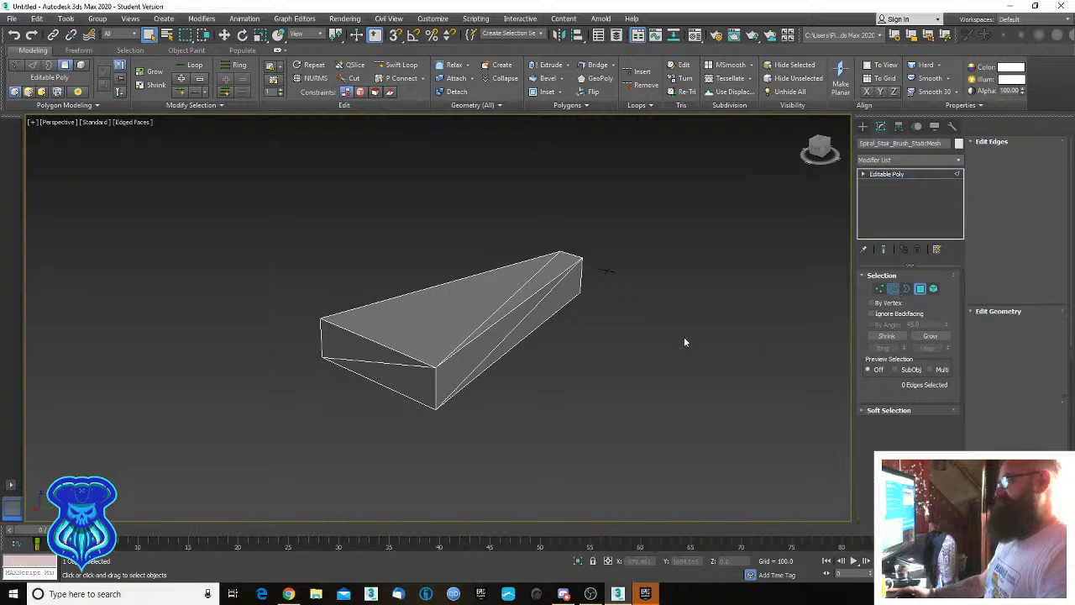
pyautogui.keyDown('alt'); pyautogui.moveTo(683, 336); pyautogui.dragTo(540, 286, button='middle'); pyautogui.keyUp('alt')
pyautogui.click(540, 285)
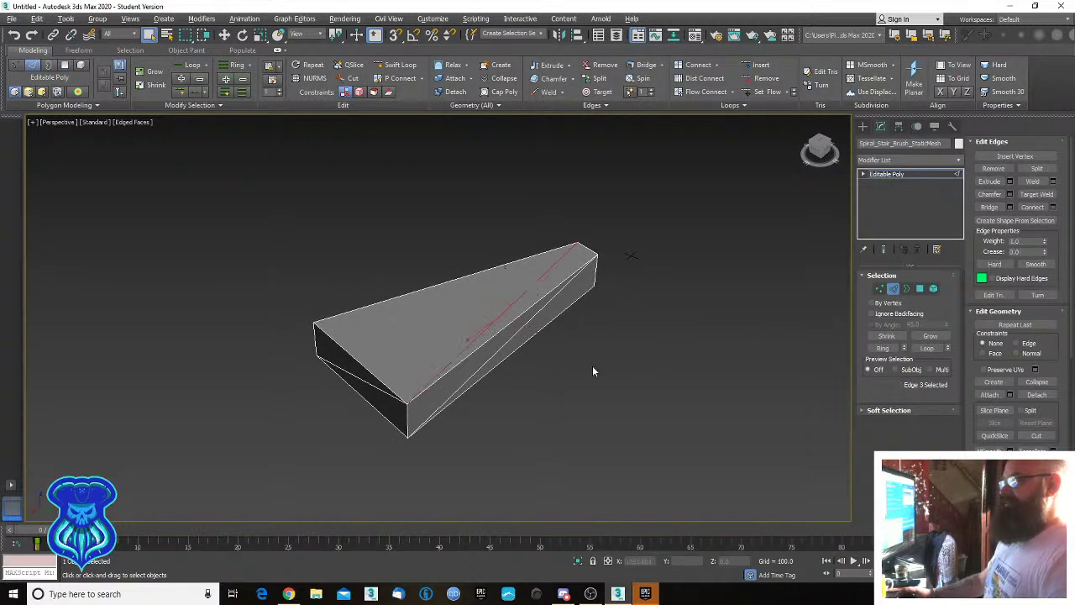
pyautogui.keyDown('alt'); pyautogui.moveTo(593, 367); pyautogui.dragTo(489, 337, button='middle'); pyautogui.keyUp('alt')
pyautogui.keyDown('ctrl'); pyautogui.click(391, 353); pyautogui.keyUp('ctrl')
pyautogui.keyDown('ctrl'); pyautogui.click(460, 344); pyautogui.keyUp('ctrl')
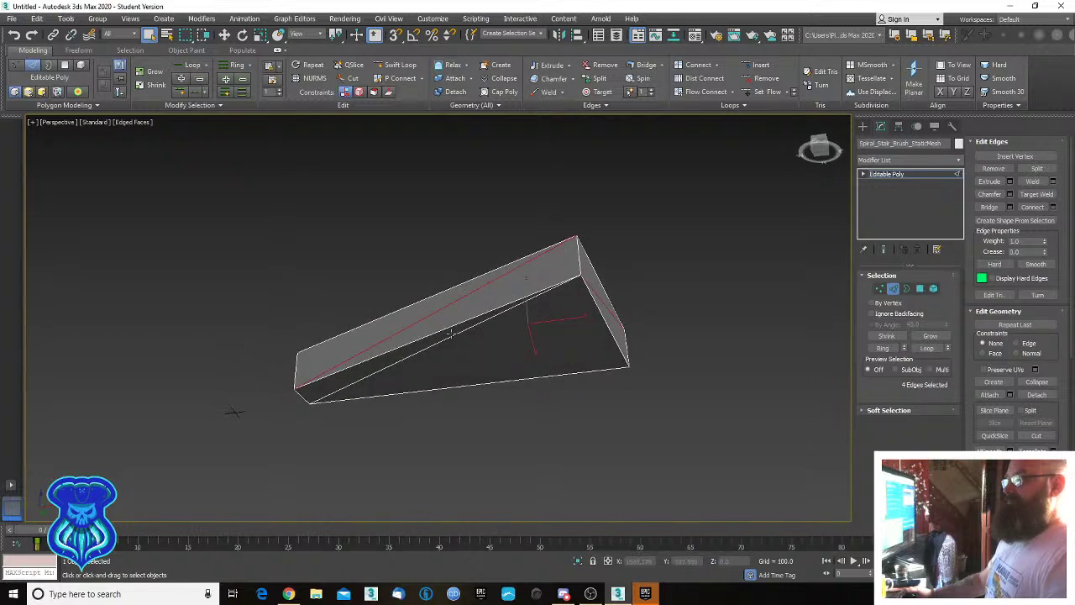
pyautogui.keyDown('ctrl'); pyautogui.click(453, 336); pyautogui.keyUp('ctrl')
pyautogui.keyDown('alt'); pyautogui.moveTo(395, 345); pyautogui.dragTo(520, 392, button='middle'); pyautogui.keyUp('alt')
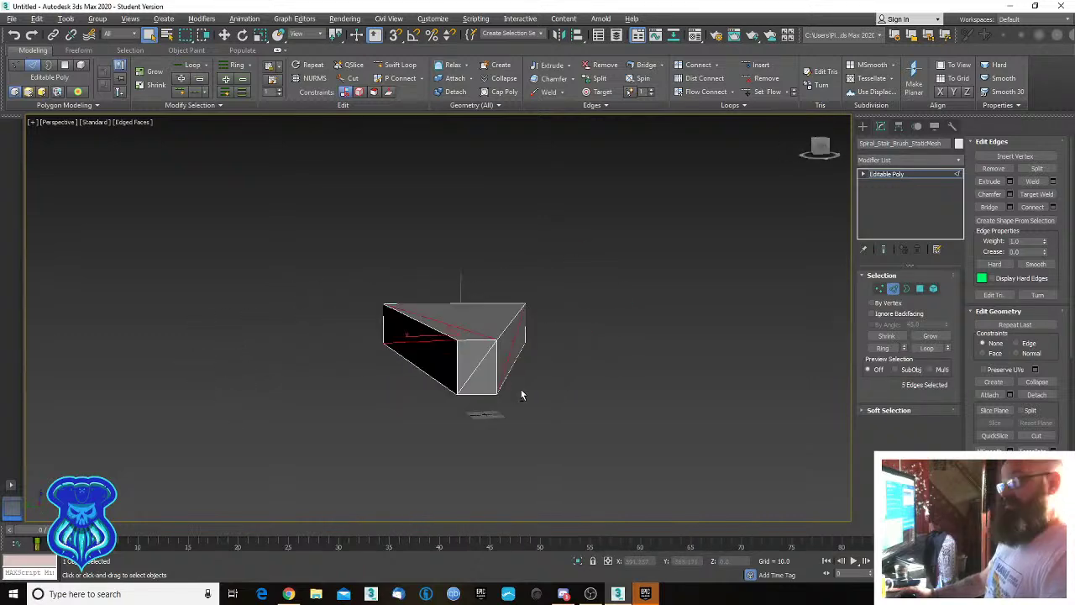
pyautogui.keyDown('ctrl'); pyautogui.click(476, 369); pyautogui.keyUp('ctrl')
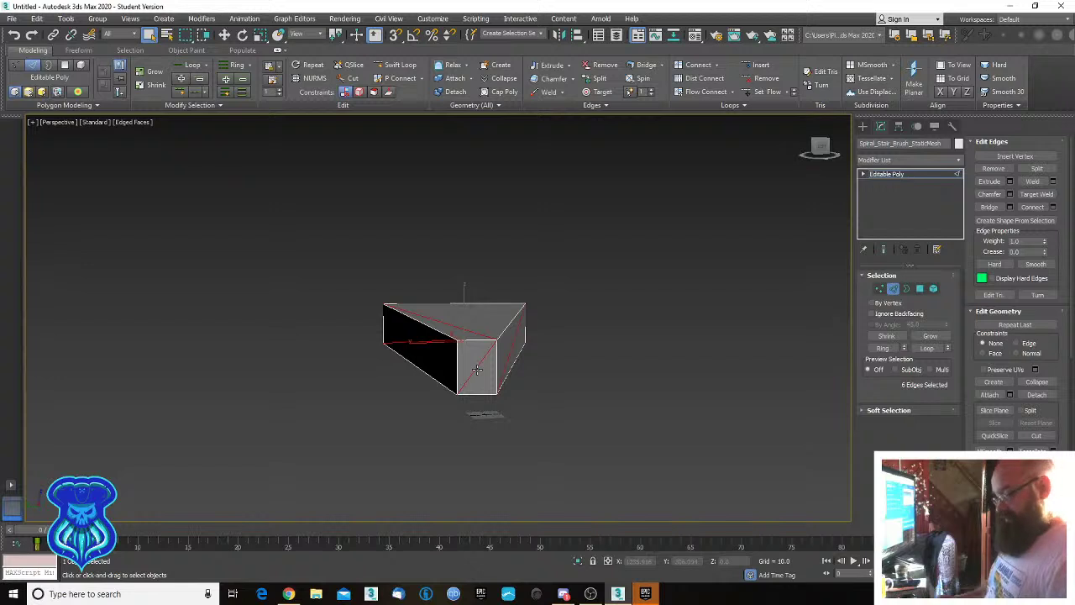
pyautogui.press('BackSpace')
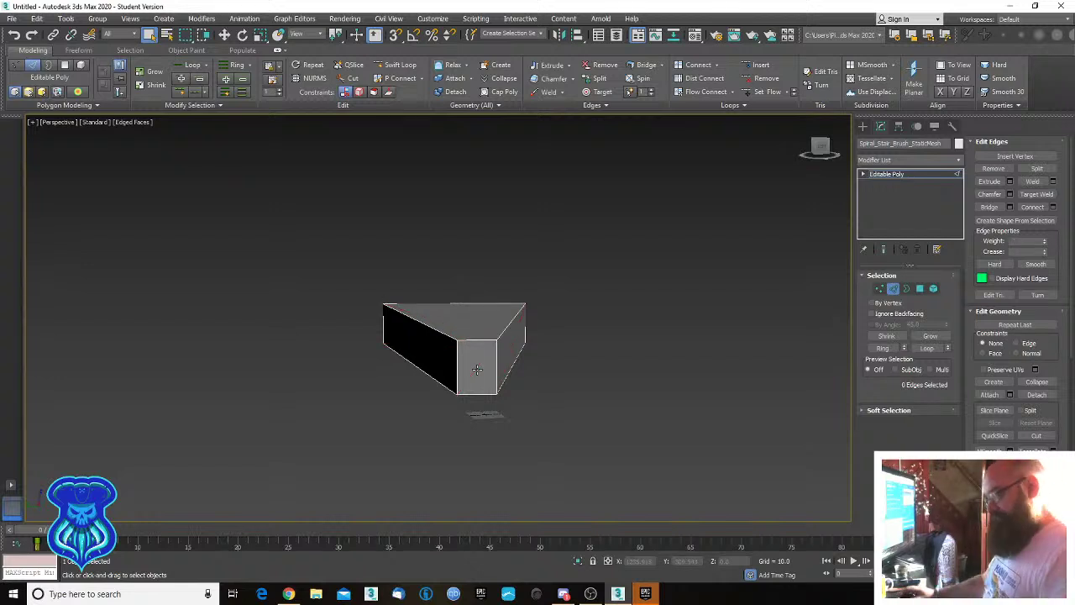
# Leave edge editing on the wedge-shaped step and set its uniform scale to 100 percent.
pyautogui.keyDown('alt'); pyautogui.moveTo(597, 369); pyautogui.dragTo(437, 390, button='middle'); pyautogui.keyUp('alt')
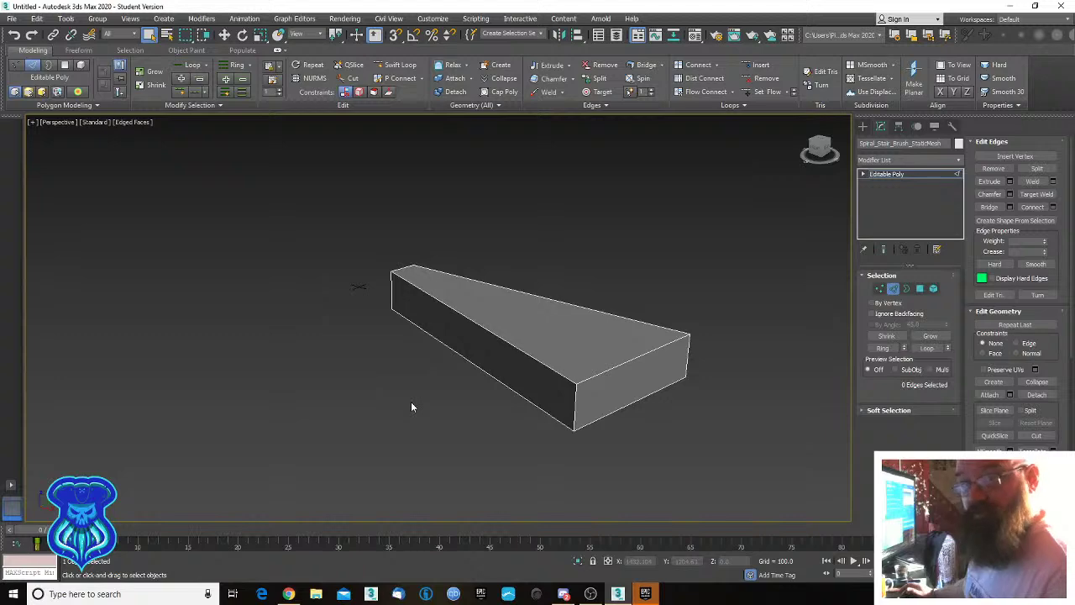
pyautogui.keyDown('alt'); pyautogui.moveTo(394, 400); pyautogui.dragTo(497, 395, button='middle'); pyautogui.keyUp('alt')
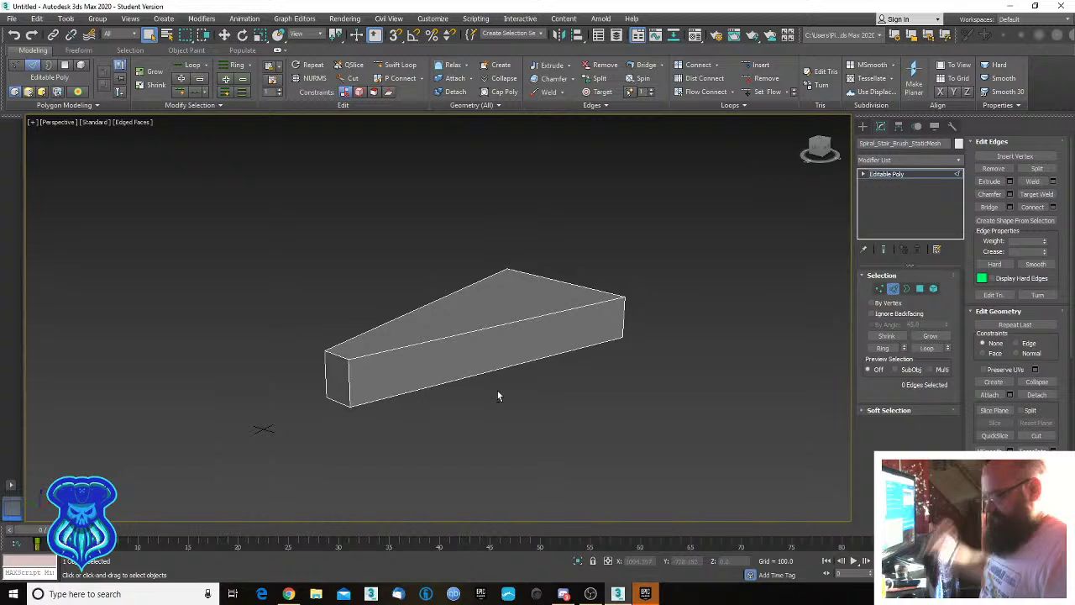
pyautogui.moveTo(487, 386)
pyautogui.mouseDown(button='middle')
pyautogui.moveTo(524, 332)
pyautogui.moveTo(468, 356)
pyautogui.moveTo(583, 380)
pyautogui.moveTo(584, 388)
pyautogui.mouseUp(button='middle')
pyautogui.click(894, 292)
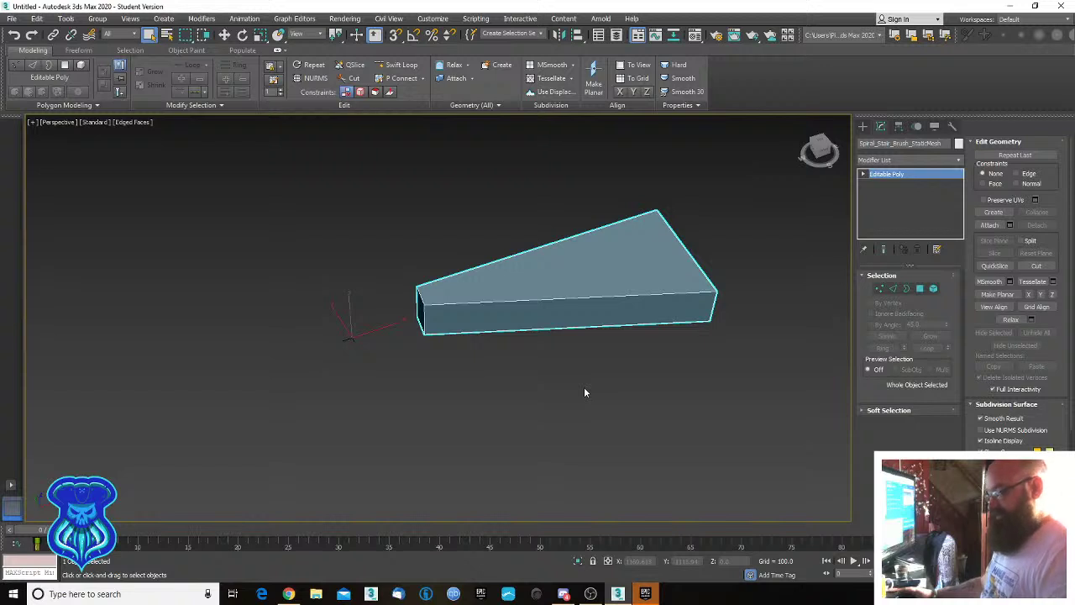
pyautogui.press('w')
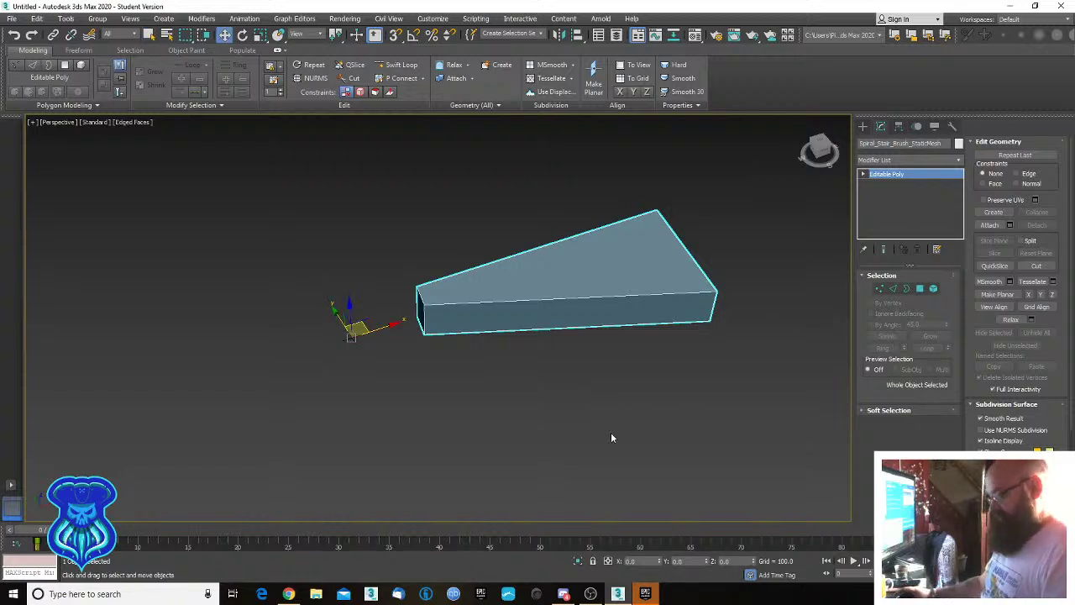
pyautogui.press('r')
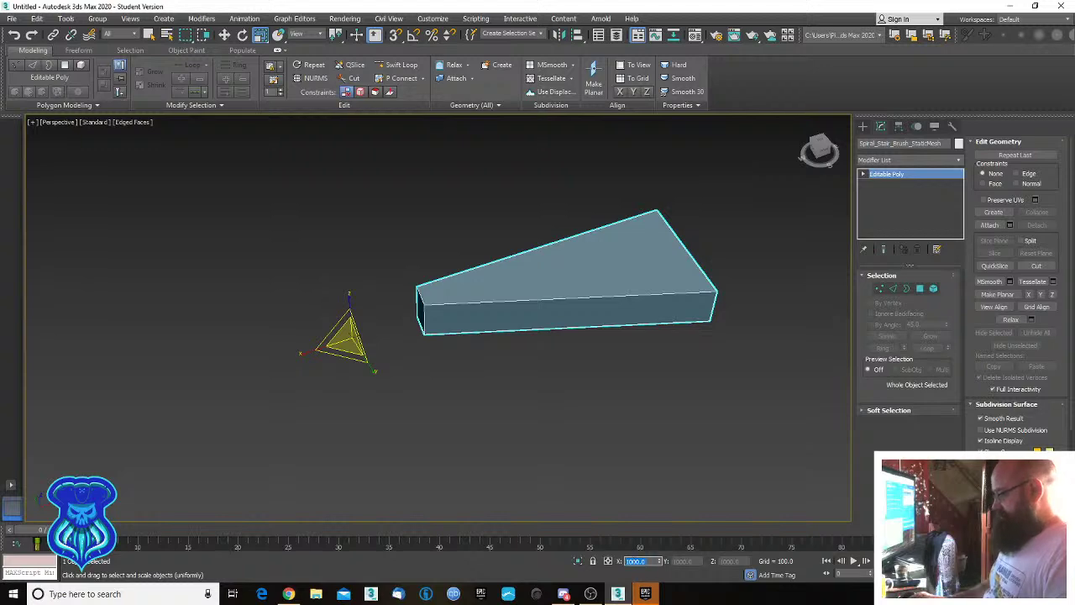
pyautogui.press('Return')
pyautogui.moveTo(405, 393); pyautogui.dragTo(449, 412, button='middle')
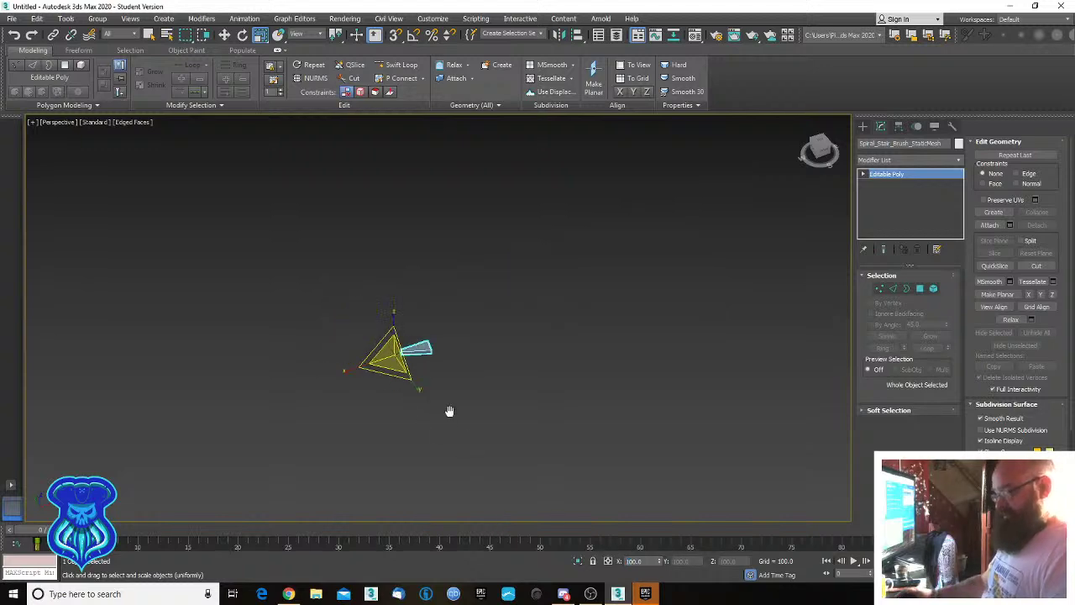
pyautogui.press('z')
pyautogui.moveTo(346, 383); pyautogui.dragTo(579, 382, button='middle')
pyautogui.scroll(-3, 579, 382)
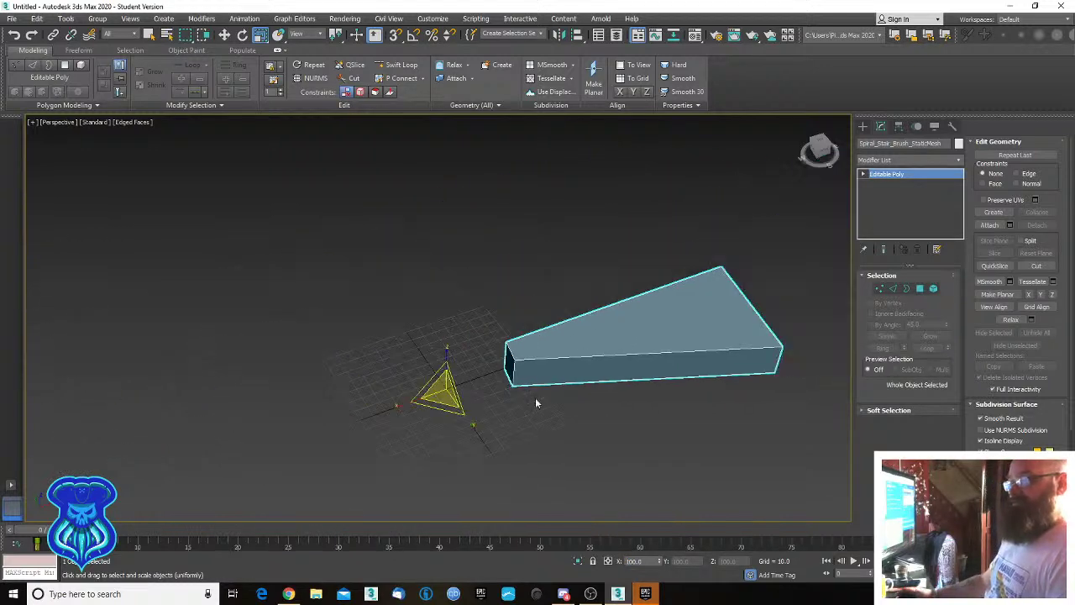
pyautogui.keyDown('alt'); pyautogui.moveTo(467, 437); pyautogui.dragTo(521, 388, button='middle'); pyautogui.keyUp('alt')
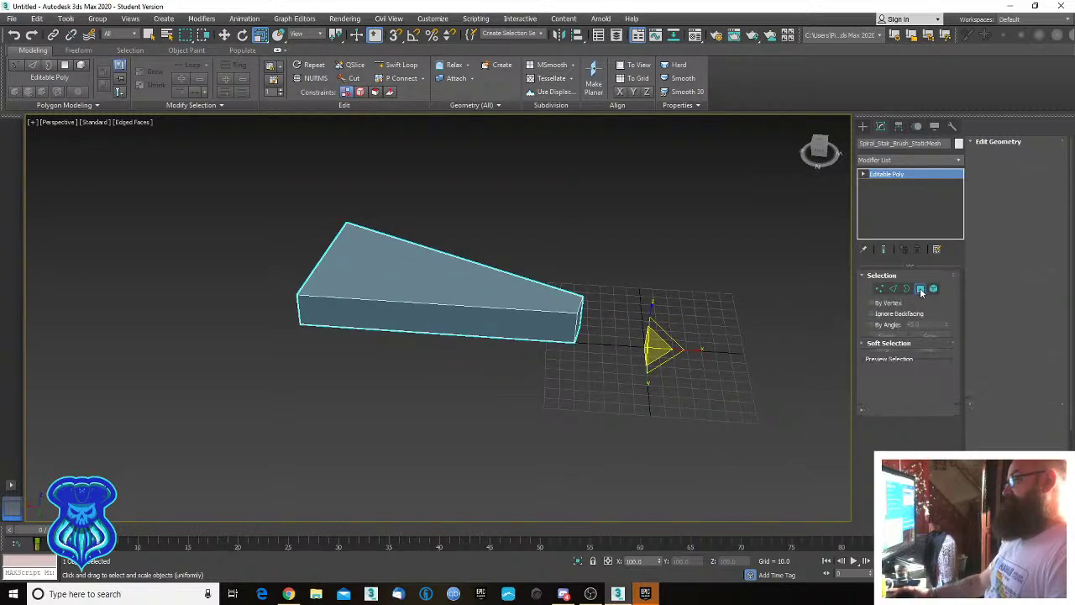
pyautogui.click(920, 290)
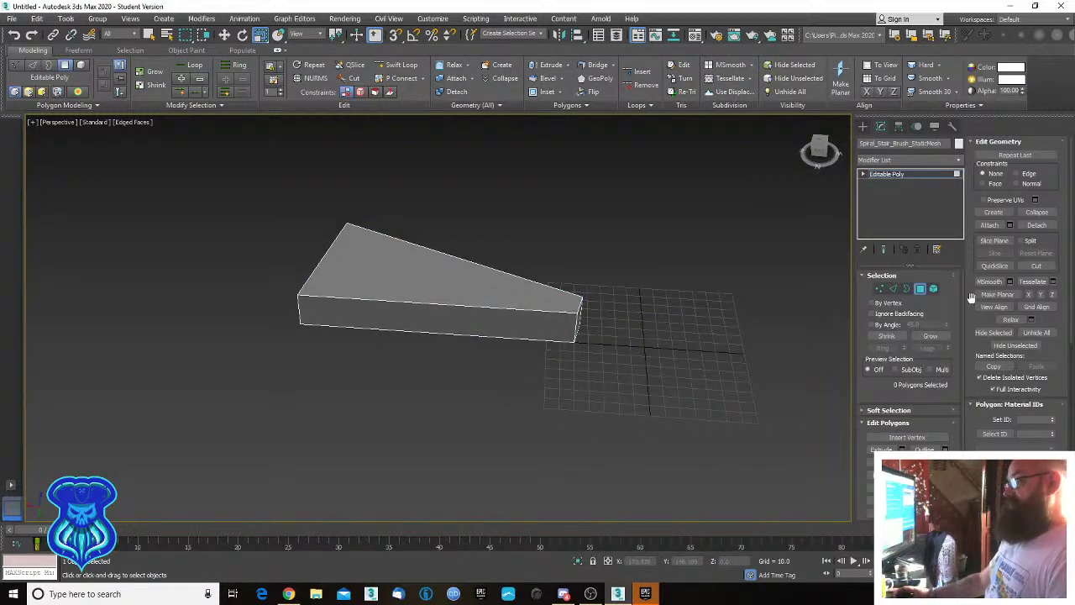
pyautogui.click(863, 126)
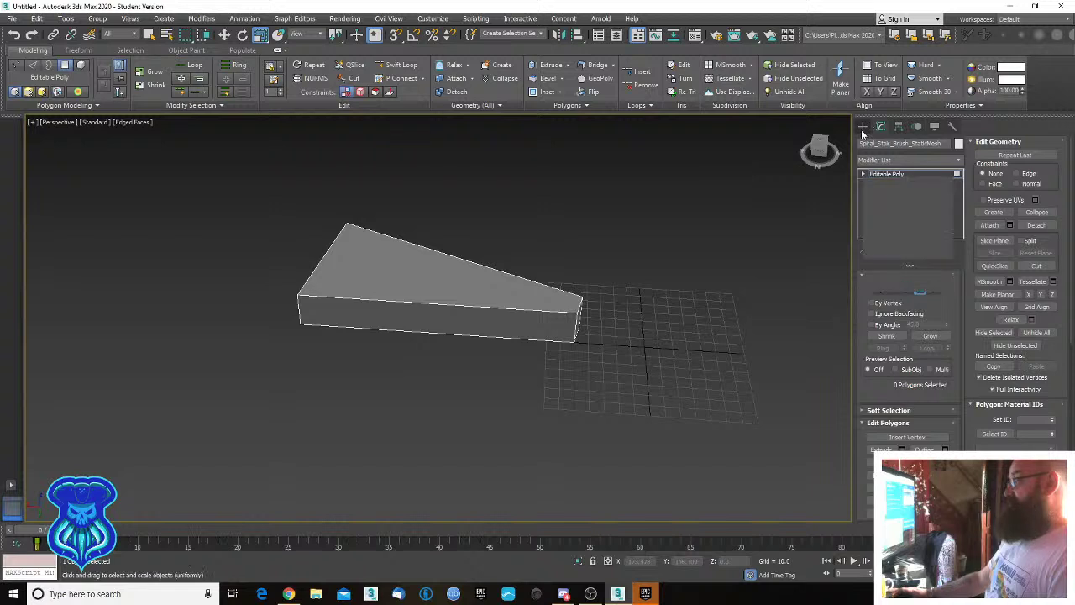
pyautogui.click(886, 193)
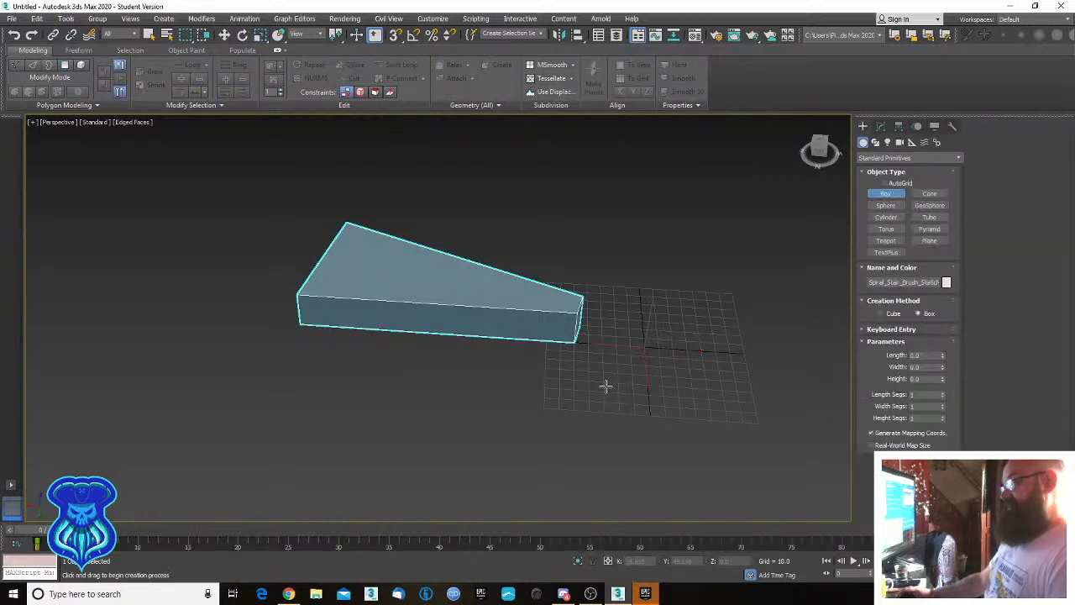
pyautogui.moveTo(576, 377); pyautogui.dragTo(292, 364)
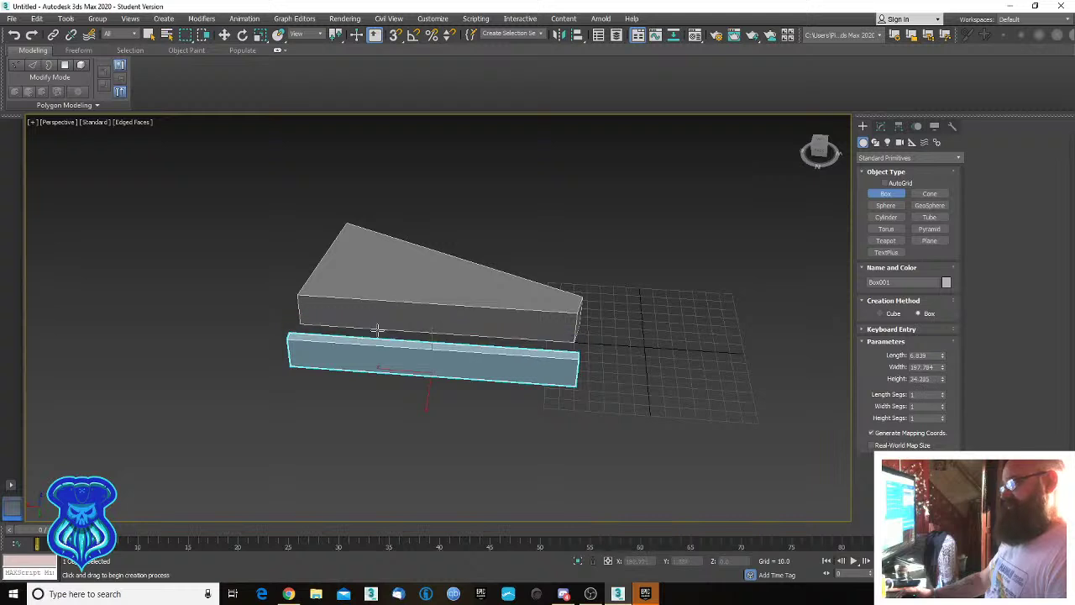
pyautogui.press('r')
pyautogui.keyDown('alt'); pyautogui.moveTo(596, 388); pyautogui.dragTo(631, 369, button='middle'); pyautogui.keyUp('alt')
pyautogui.press('Delete')
# Create a cylinder about 43 in radius and 36 high at the grid centre and position it at X 0, Y 0, Z 0.
pyautogui.click(881, 217)
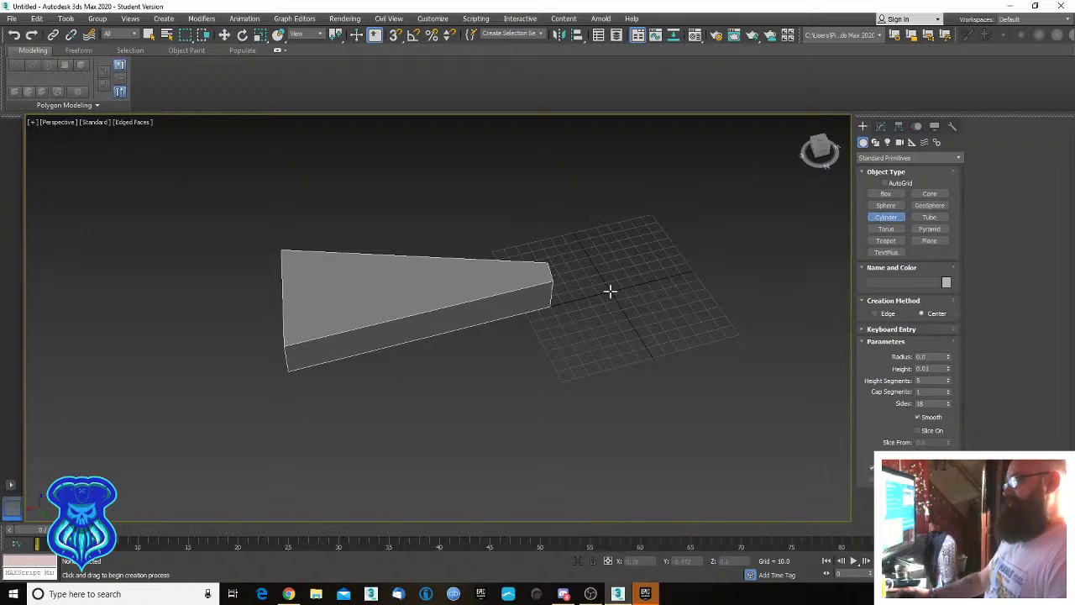
pyautogui.moveTo(610, 292); pyautogui.dragTo(622, 329)
pyautogui.click(634, 275)
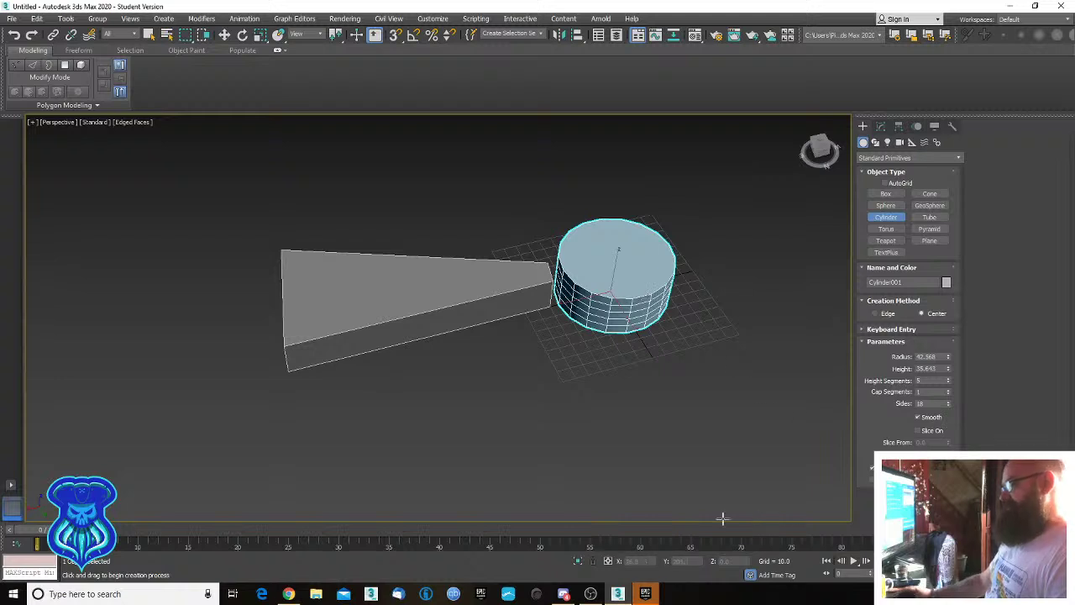
pyautogui.press('w')
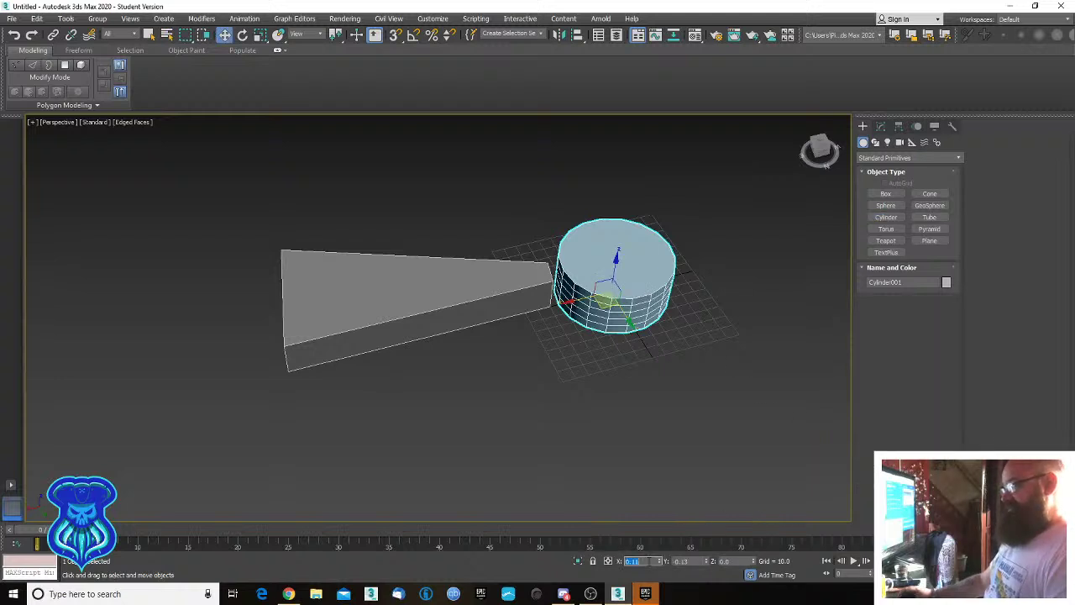
pyautogui.write('0')
pyautogui.press('Tab')
pyautogui.write('0')
pyautogui.press('Tab')
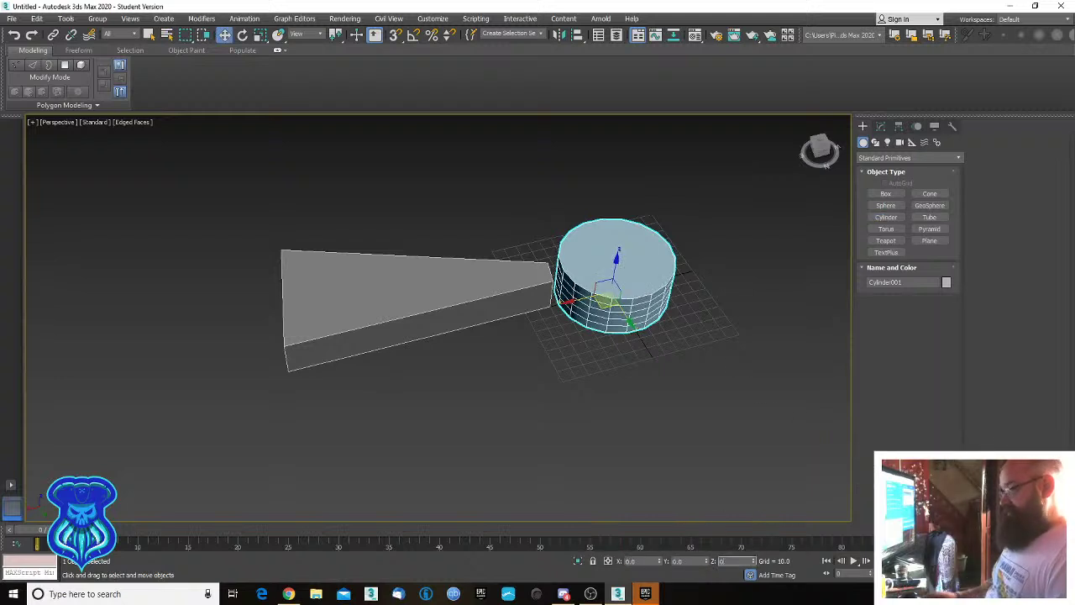
# Set the cylinder's height to 50 and radius to 40, and reduce its height segments to one.
pyautogui.keyDown('alt'); pyautogui.moveTo(586, 413); pyautogui.dragTo(647, 396, button='middle'); pyautogui.keyUp('alt')
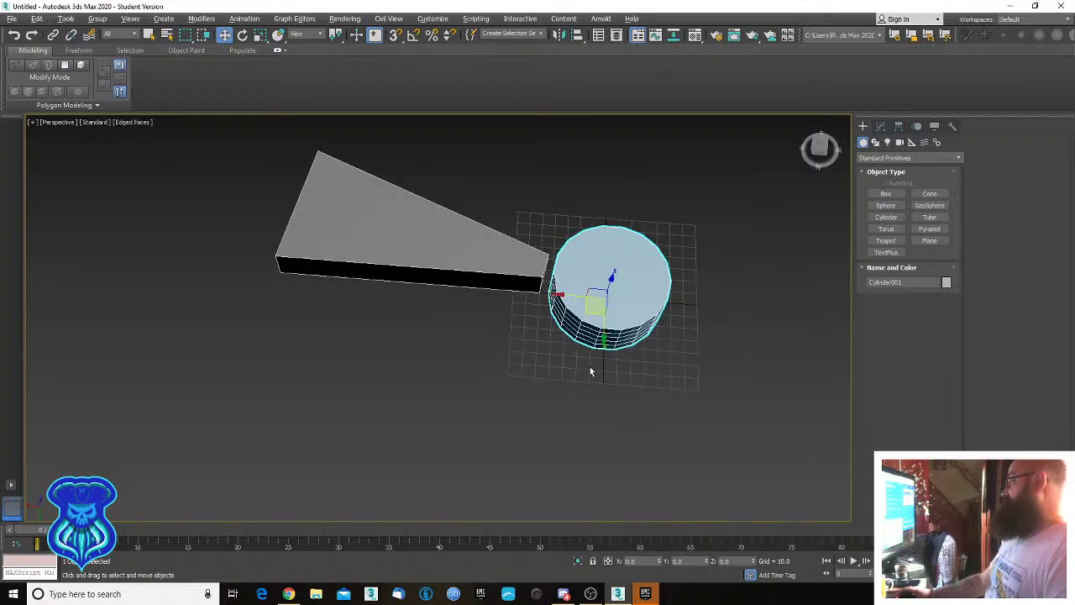
pyautogui.keyDown('alt'); pyautogui.moveTo(590, 371); pyautogui.dragTo(613, 367, button='middle'); pyautogui.keyUp('alt')
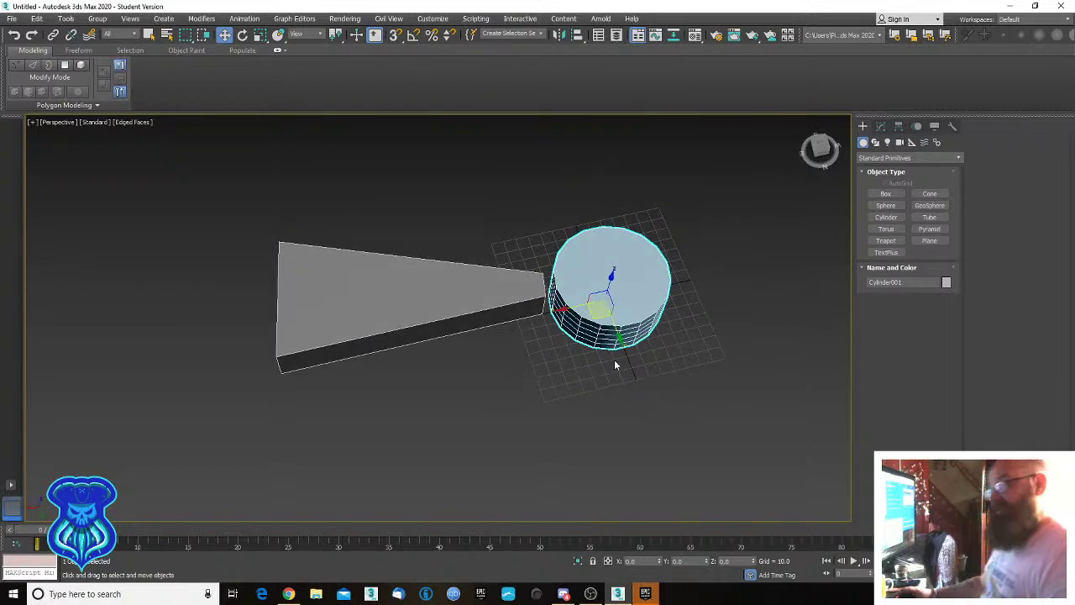
pyautogui.keyDown('alt'); pyautogui.moveTo(615, 361); pyautogui.dragTo(634, 361, button='middle'); pyautogui.keyUp('alt')
pyautogui.click(880, 127)
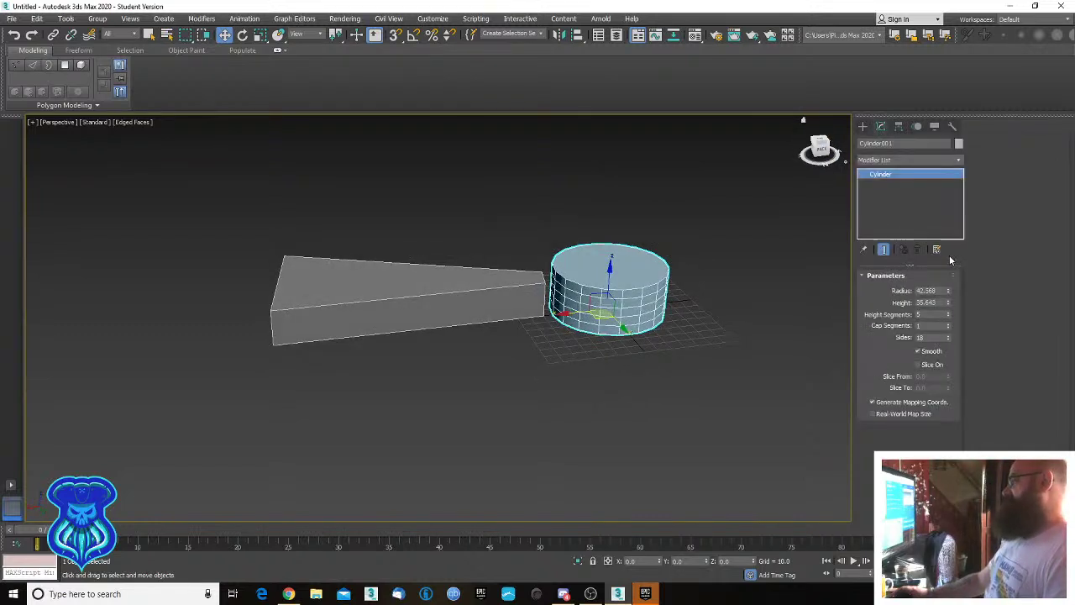
pyautogui.doubleClick(932, 303)
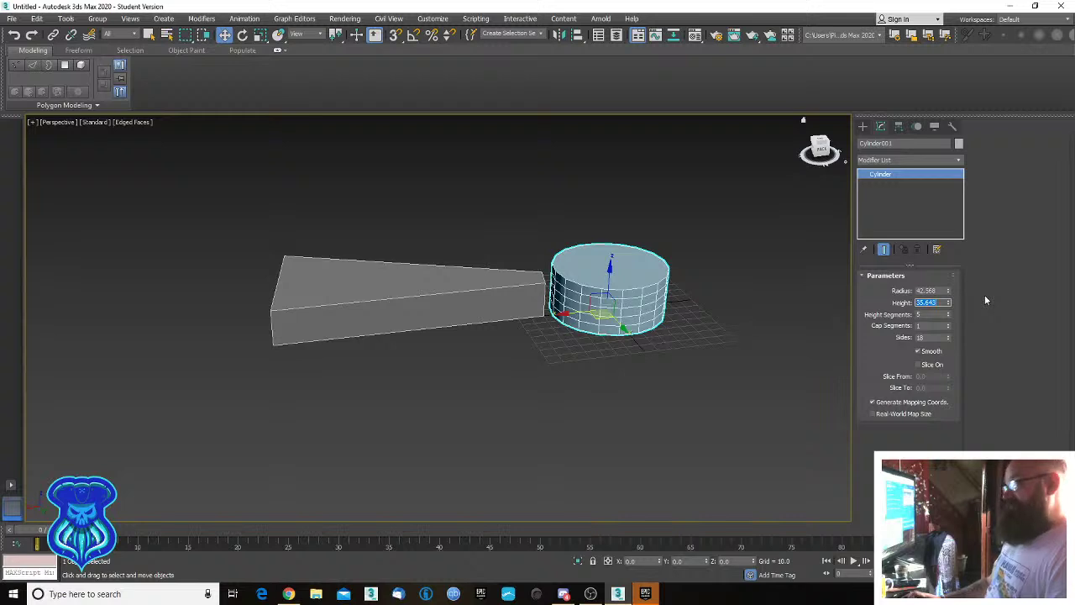
pyautogui.write('50')
pyautogui.press('Tab')
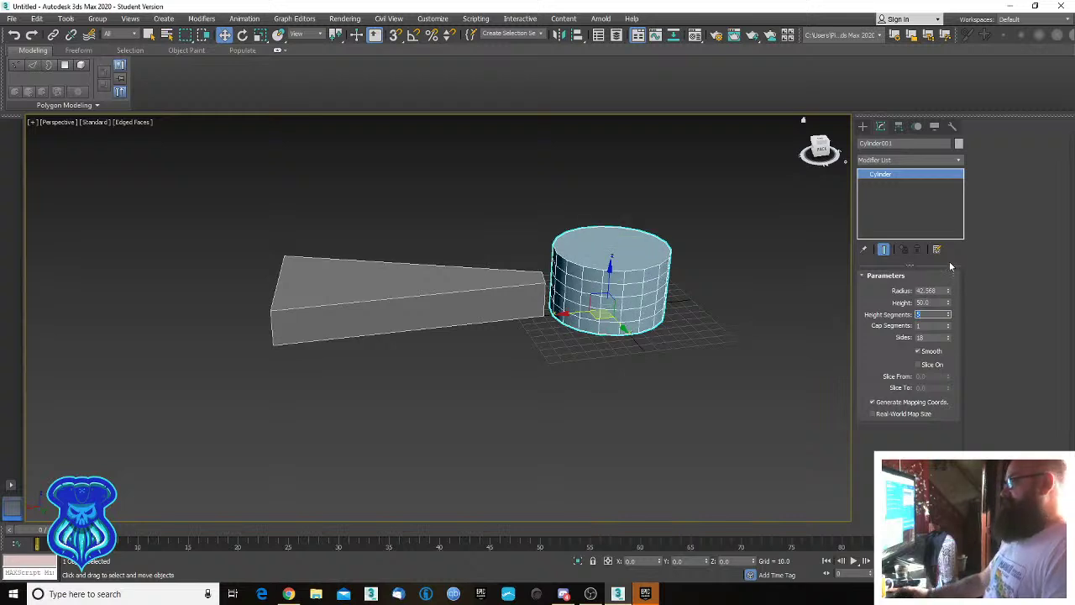
pyautogui.doubleClick(938, 290)
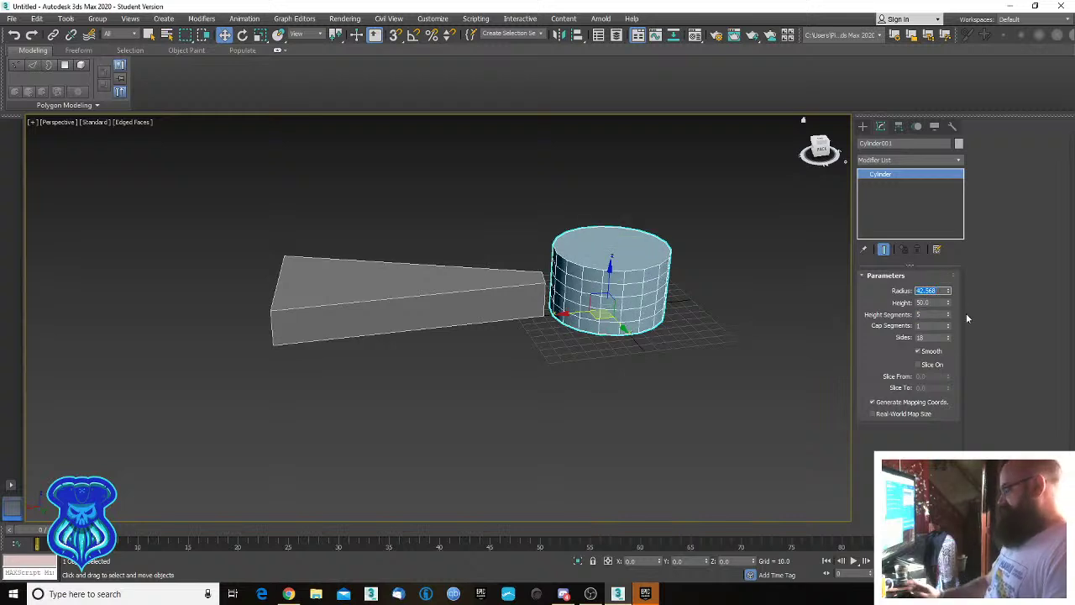
pyautogui.write('450')
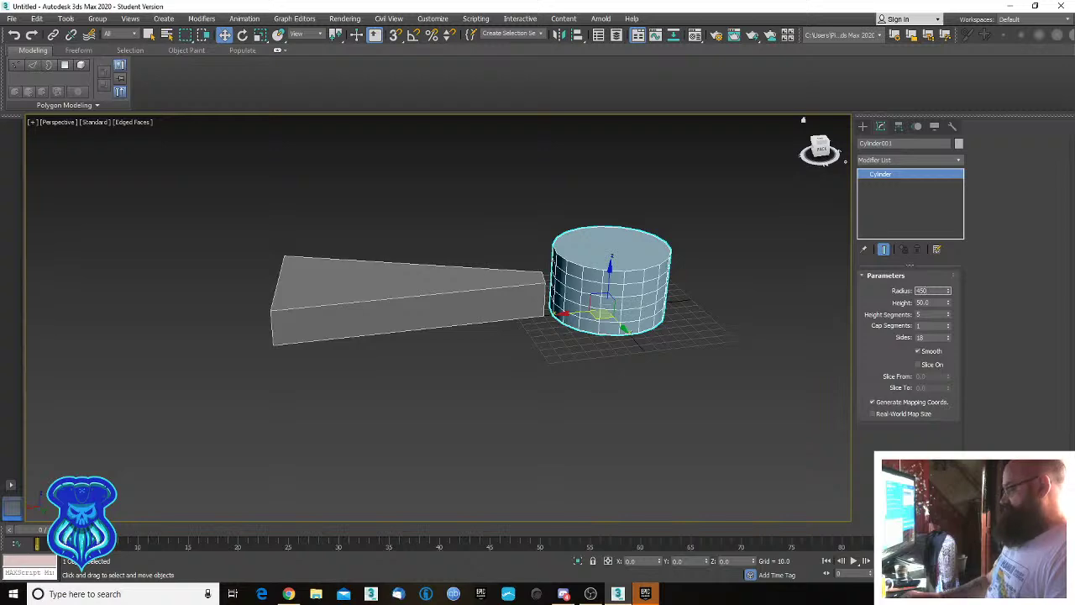
pyautogui.press('Tab')
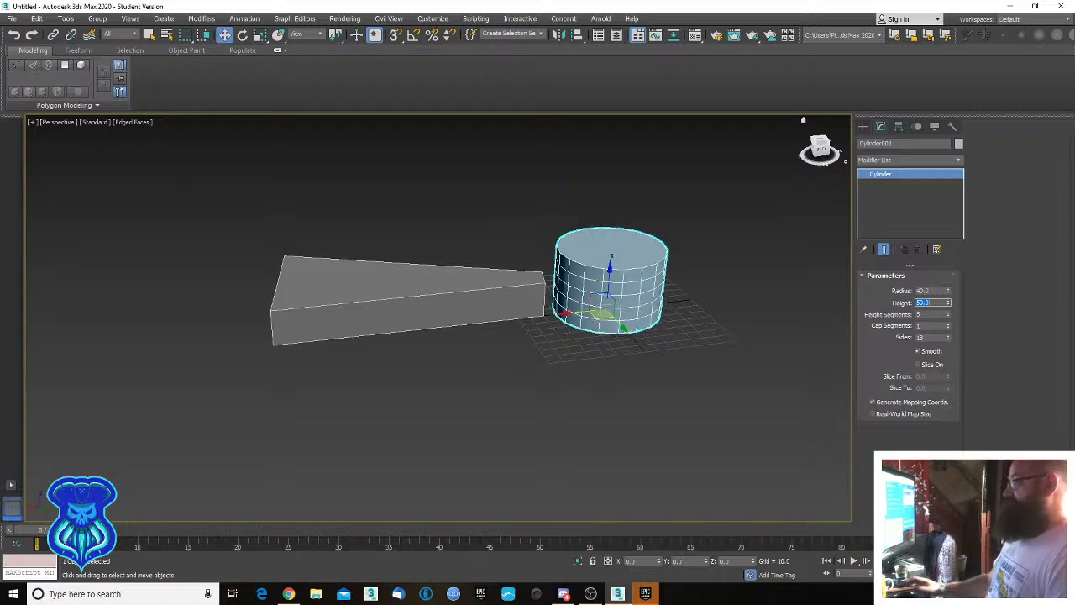
pyautogui.moveTo(574, 329)
pyautogui.keyDown('alt'); pyautogui.mouseDown(button='middle')
pyautogui.moveTo(725, 326)
pyautogui.moveTo(626, 343)
pyautogui.moveTo(506, 386)
pyautogui.moveTo(576, 400)
pyautogui.moveTo(564, 405)
pyautogui.moveTo(571, 336)
pyautogui.moveTo(560, 322)
pyautogui.moveTo(520, 367)
pyautogui.moveTo(554, 345)
pyautogui.moveTo(566, 302)
pyautogui.moveTo(560, 319)
pyautogui.mouseUp(button='middle'); pyautogui.keyUp('alt')
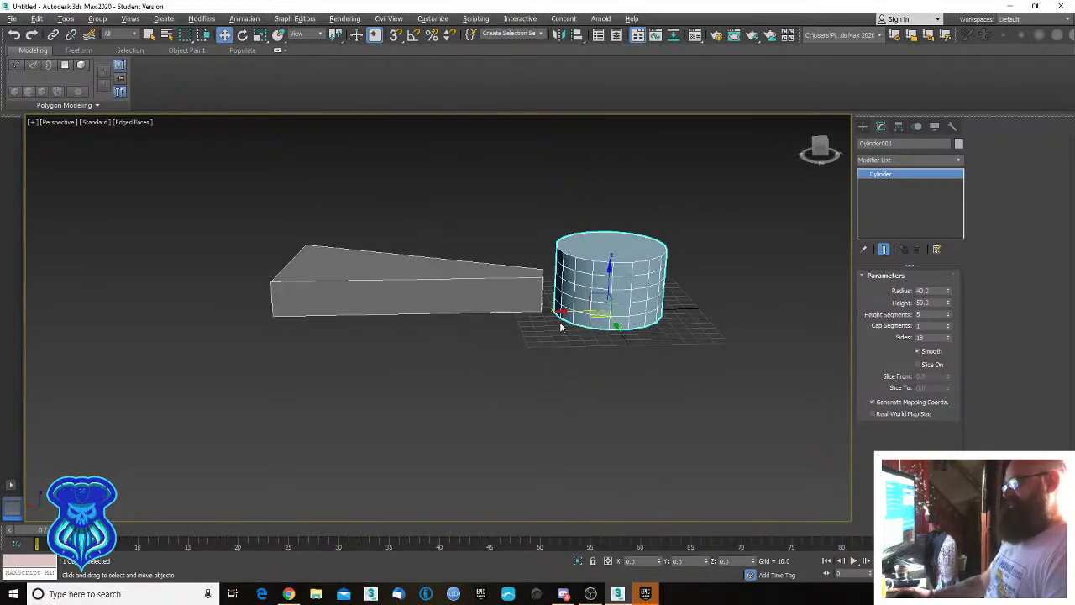
pyautogui.click(949, 318)
pyautogui.click(636, 427)
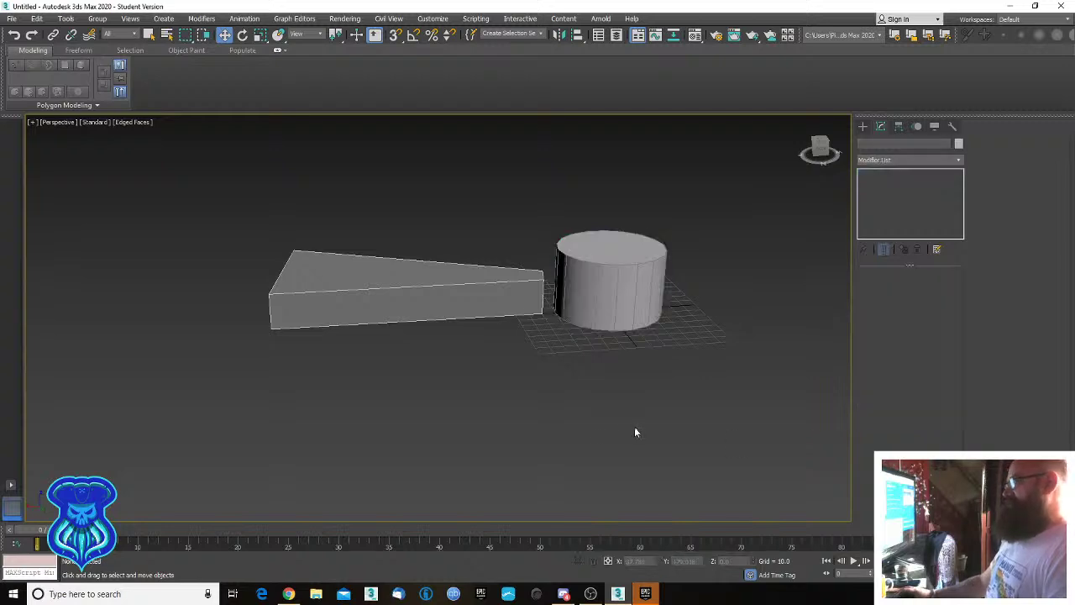
# Examine from the side and above how the cylinder lines up with the narrow end of the step.
pyautogui.keyDown('alt'); pyautogui.moveTo(484, 397); pyautogui.dragTo(532, 383, button='middle'); pyautogui.keyUp('alt')
pyautogui.scroll(5, 531, 382)
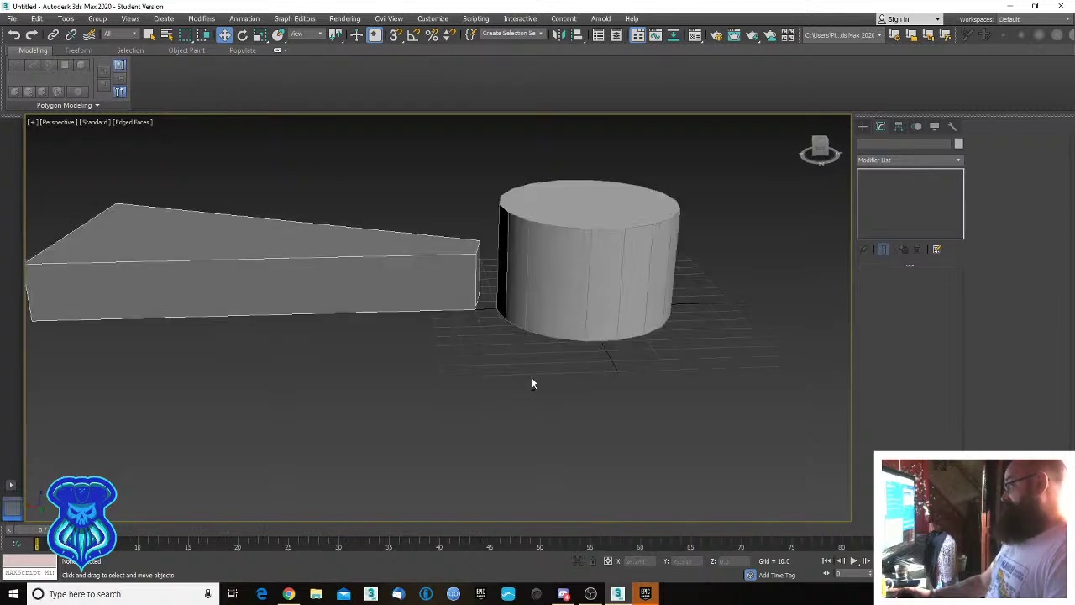
pyautogui.keyDown('alt'); pyautogui.moveTo(528, 367); pyautogui.dragTo(763, 355, button='middle'); pyautogui.keyUp('alt')
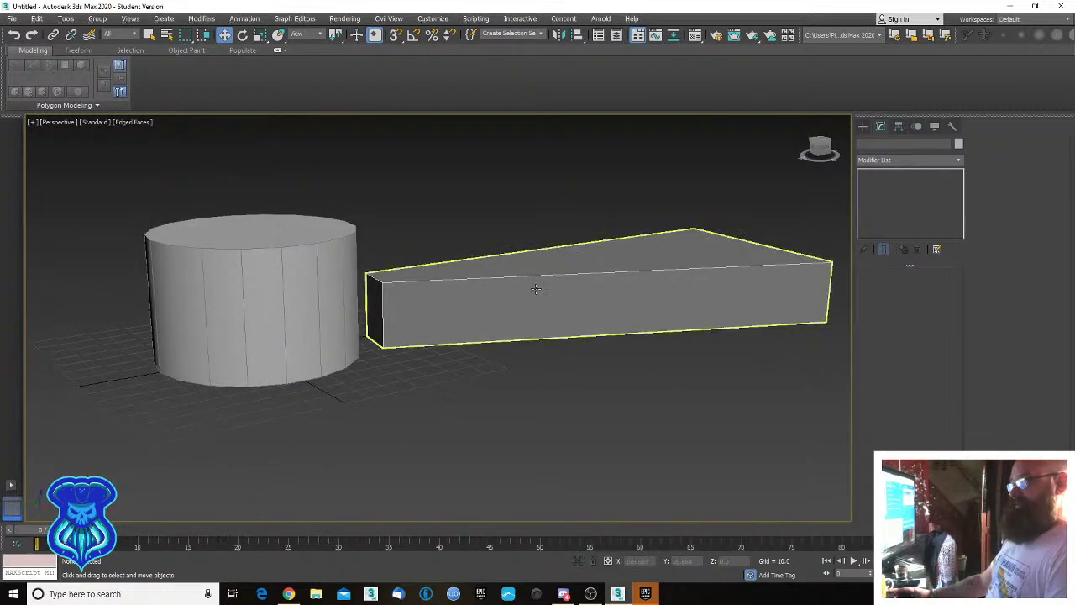
pyautogui.keyDown('alt'); pyautogui.moveTo(468, 310); pyautogui.dragTo(530, 320, button='middle'); pyautogui.keyUp('alt')
pyautogui.scroll(-2, 500, 339)
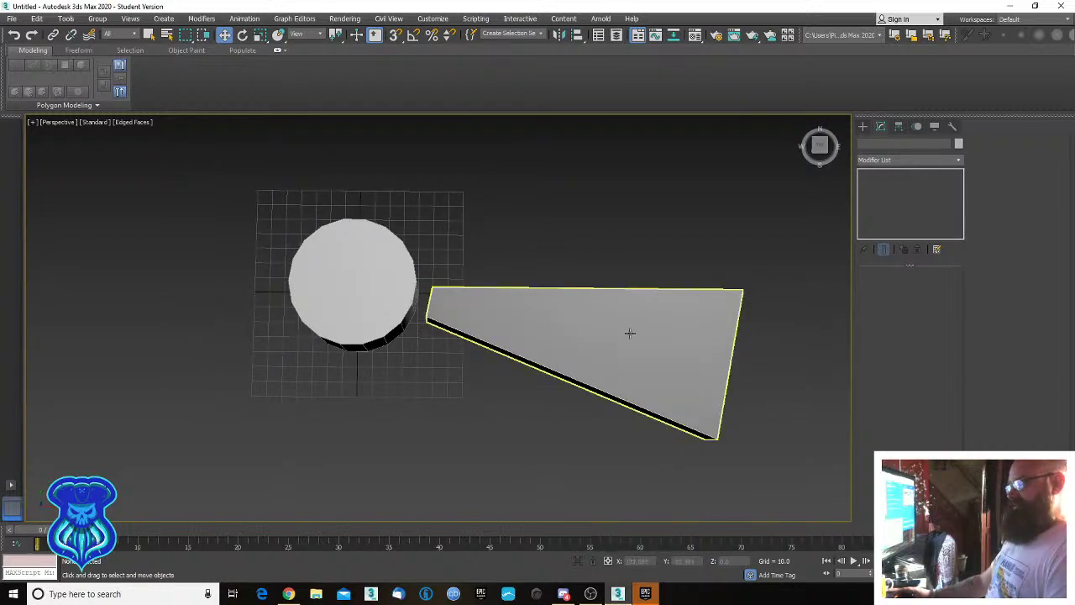
pyautogui.moveTo(626, 334)
pyautogui.mouseDown(button='middle')
pyautogui.moveTo(583, 316)
pyautogui.moveTo(626, 335)
pyautogui.mouseUp(button='middle')
pyautogui.keyDown('alt'); pyautogui.moveTo(542, 322); pyautogui.dragTo(536, 332, button='middle'); pyautogui.keyUp('alt')
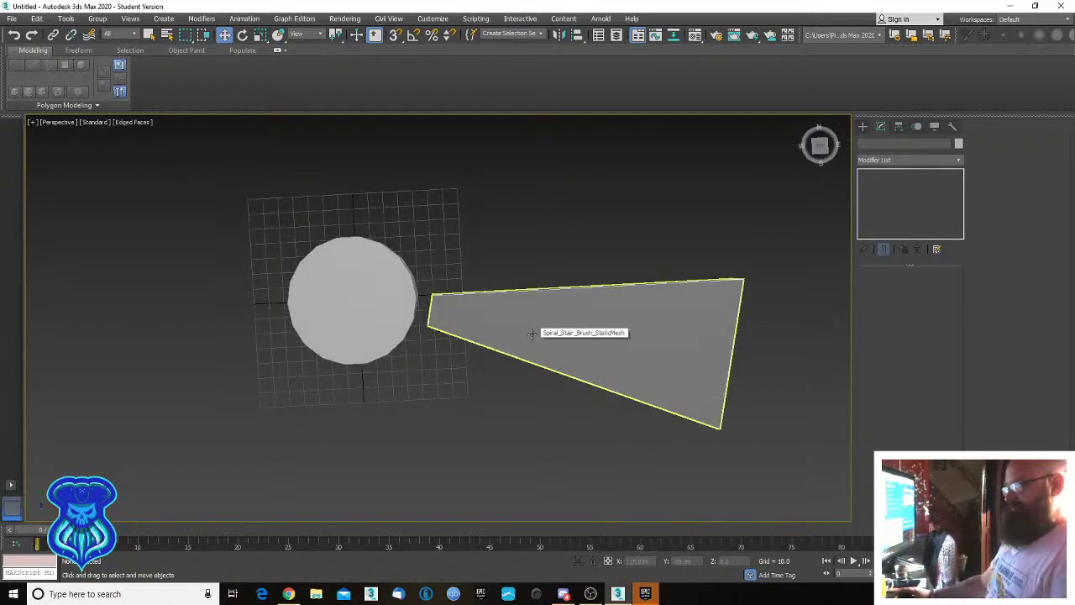
pyautogui.press('e')
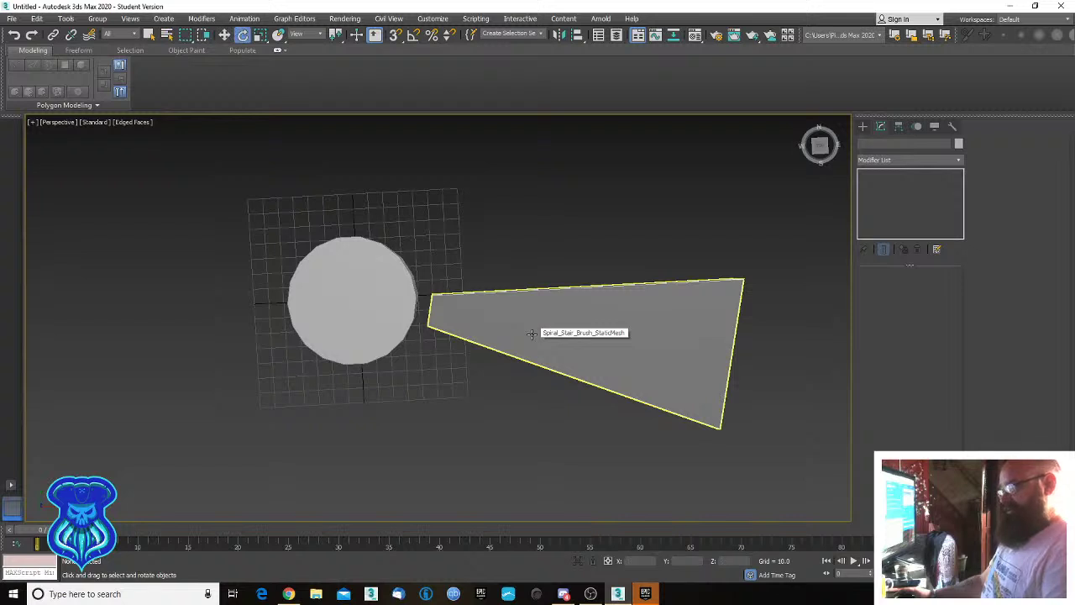
pyautogui.press('w')
# Insert an edge loop around the wedge-shaped step just below its top face with Swift Loop.
pyautogui.click(534, 332)
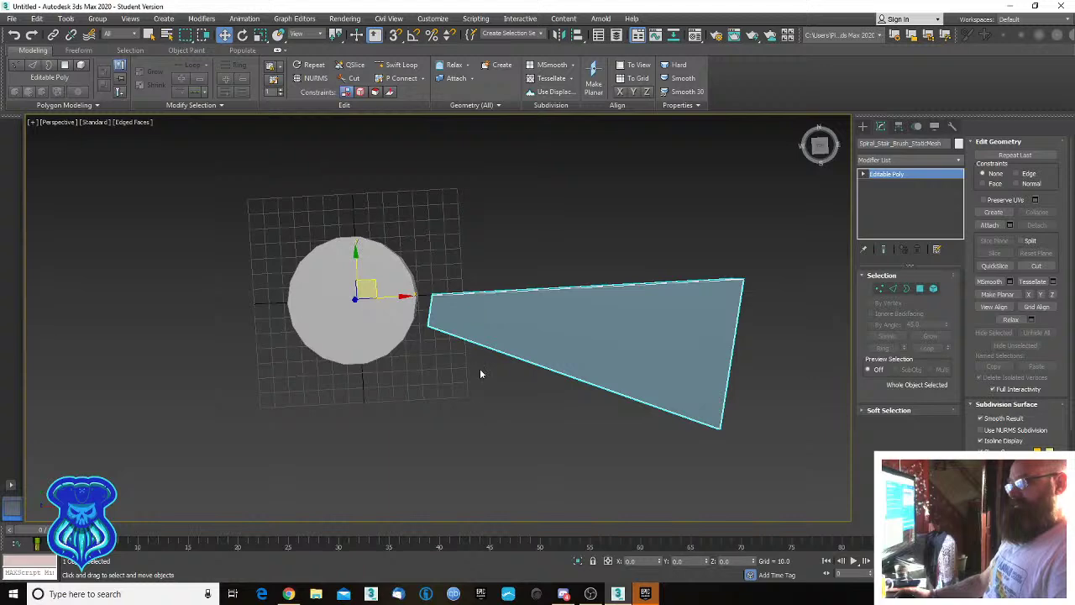
pyautogui.keyDown('alt'); pyautogui.moveTo(480, 373); pyautogui.dragTo(492, 283, button='middle'); pyautogui.keyUp('alt')
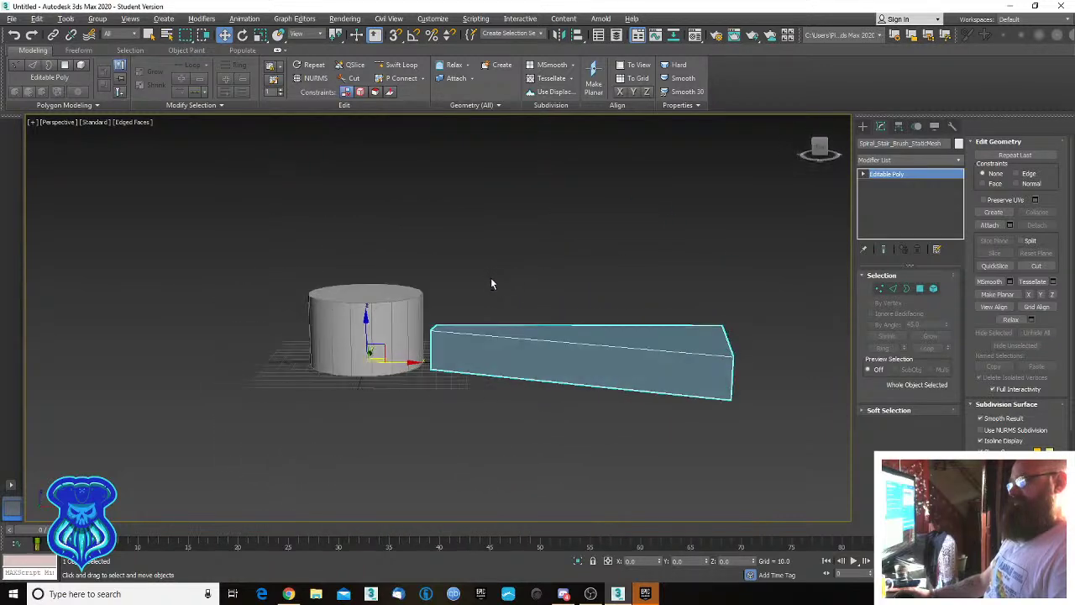
pyautogui.moveTo(494, 360)
pyautogui.keyDown('alt'); pyautogui.mouseDown(button='middle')
pyautogui.moveTo(495, 350)
pyautogui.moveTo(495, 373)
pyautogui.mouseUp(button='middle'); pyautogui.keyUp('alt')
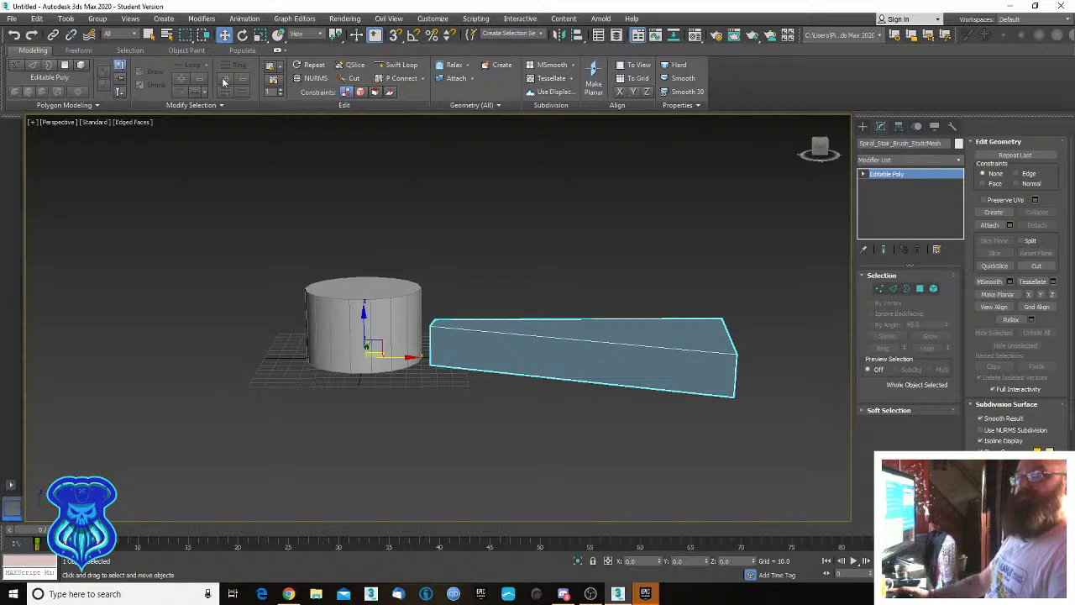
pyautogui.click(398, 64)
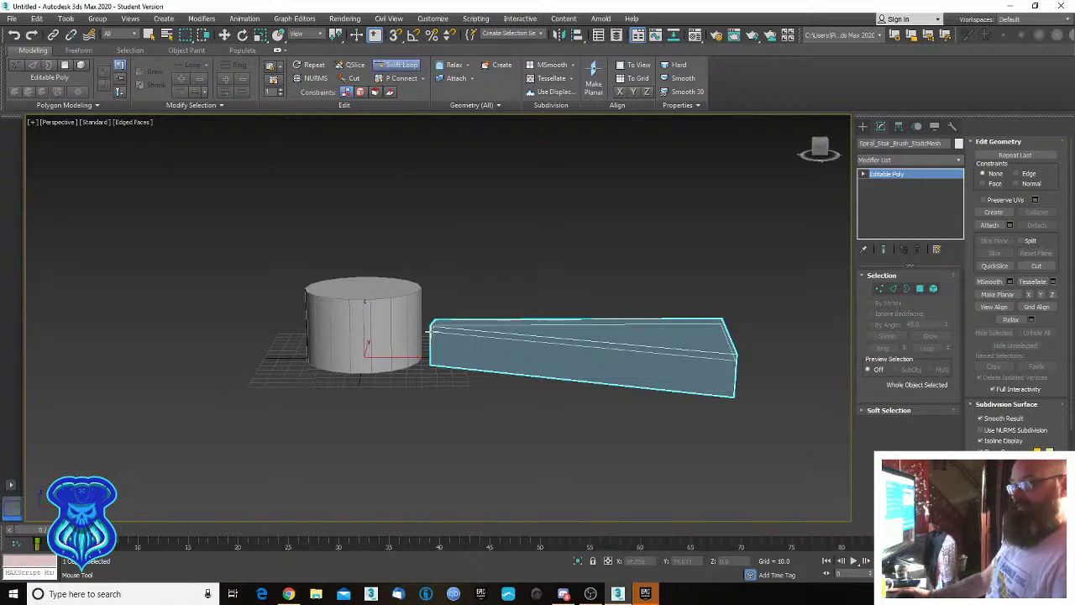
pyautogui.click(430, 332)
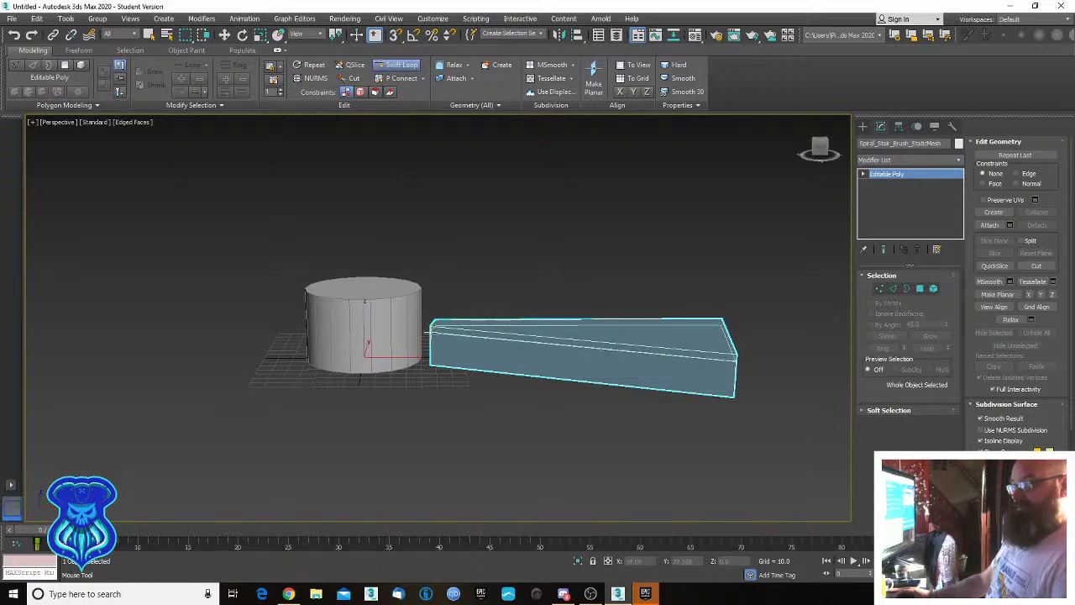
pyautogui.press('w')
# Delete the step's side and bottom polygons below the new edge loop to reduce it to a thin tread.
pyautogui.keyDown('alt'); pyautogui.moveTo(498, 442); pyautogui.dragTo(499, 406, button='middle'); pyautogui.keyUp('alt')
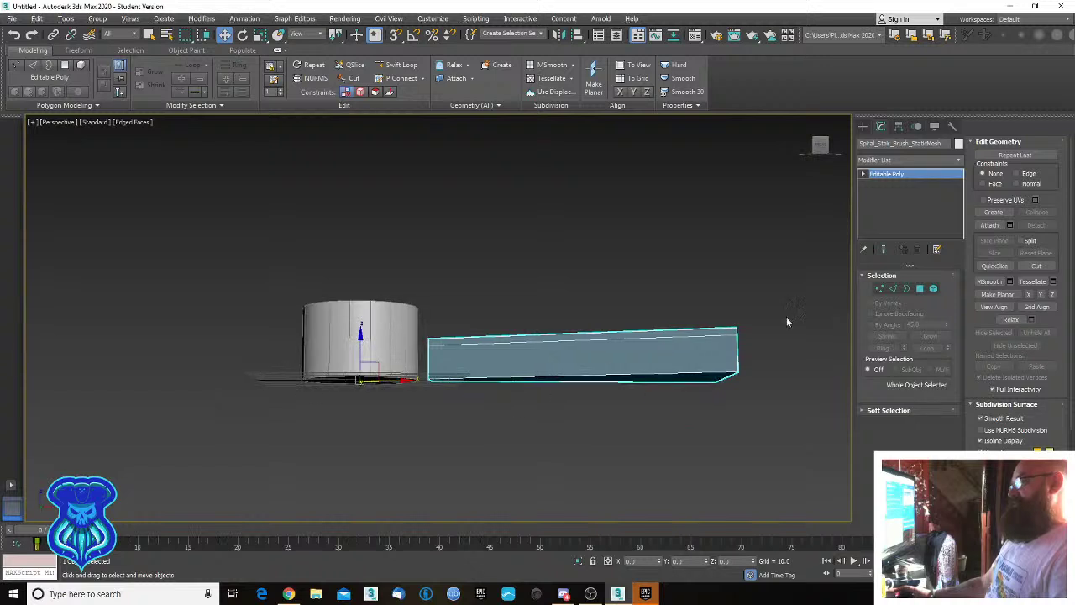
pyautogui.click(920, 288)
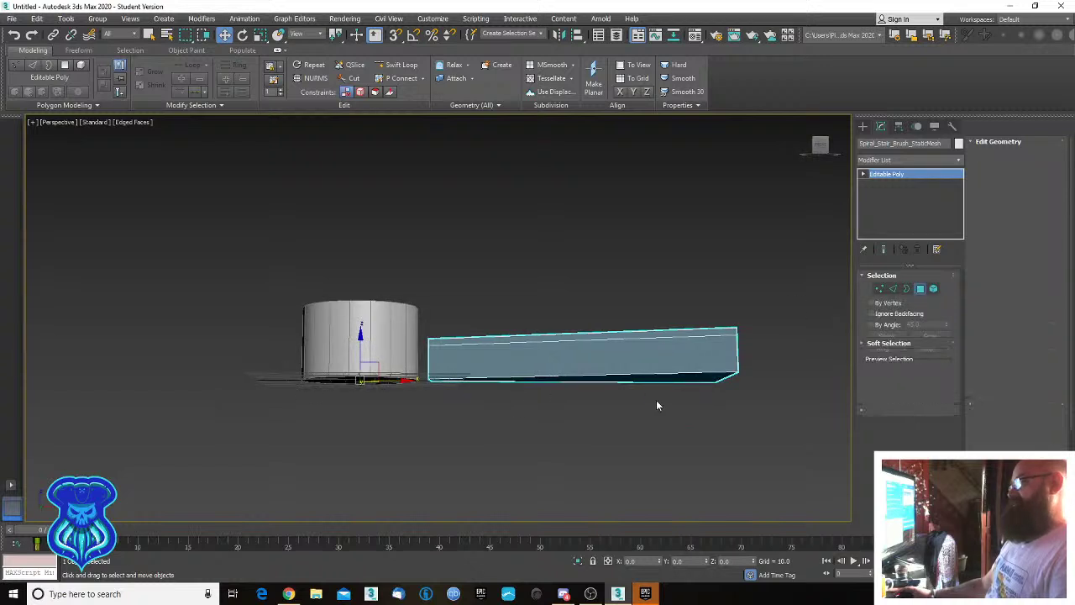
pyautogui.keyDown('alt'); pyautogui.moveTo(653, 413); pyautogui.dragTo(737, 422, button='middle'); pyautogui.keyUp('alt')
pyautogui.moveTo(779, 430); pyautogui.dragTo(429, 364)
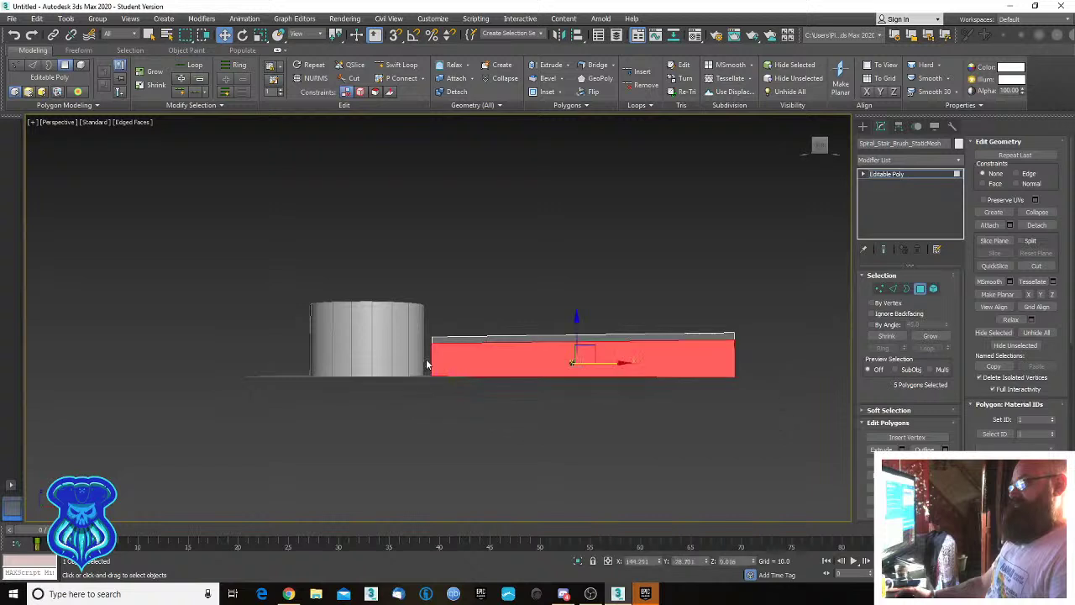
pyautogui.press('Delete')
pyautogui.keyDown('alt'); pyautogui.moveTo(520, 381); pyautogui.dragTo(362, 362, button='middle'); pyautogui.keyUp('alt')
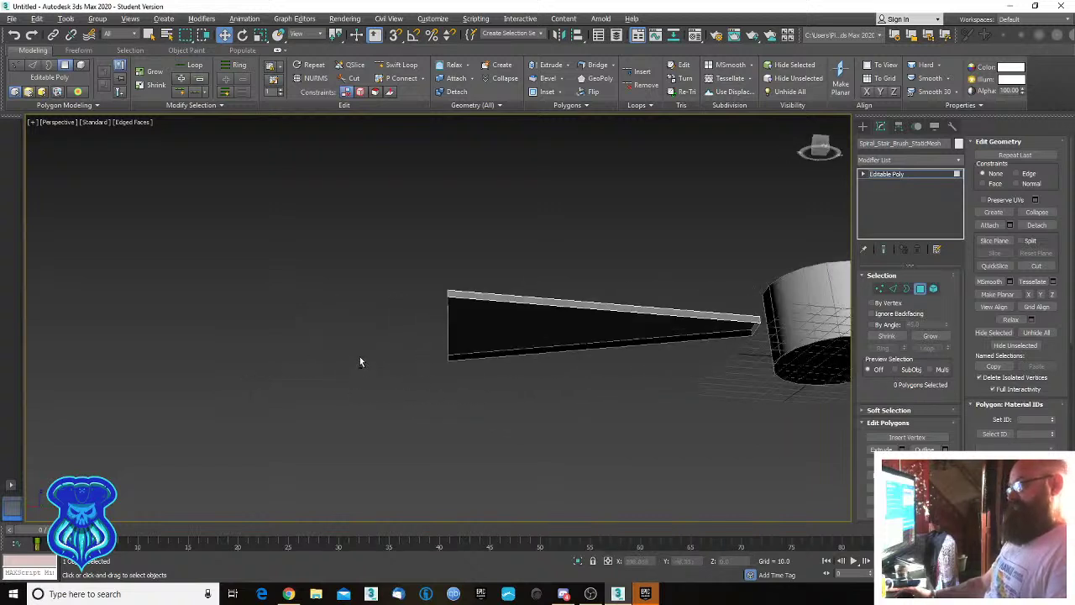
# Cap the open border on the underside of the thin step and leave border editing.
pyautogui.click(907, 289)
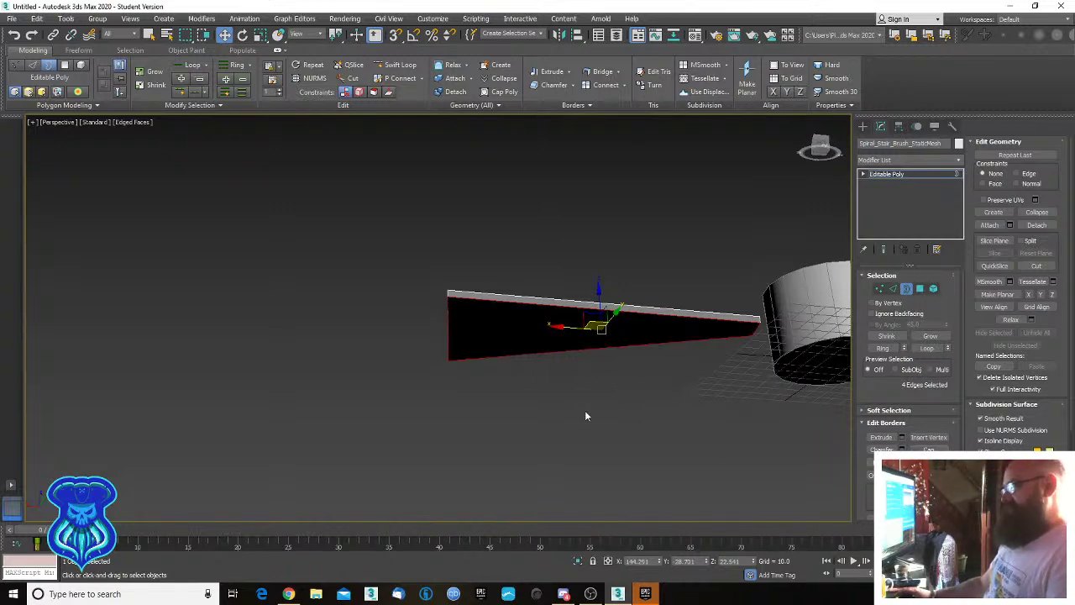
pyautogui.keyDown('alt'); pyautogui.moveTo(584, 415); pyautogui.dragTo(614, 395, button='middle'); pyautogui.keyUp('alt')
pyautogui.scroll(4, 610, 387)
pyautogui.moveTo(551, 326); pyautogui.dragTo(550, 404, button='middle')
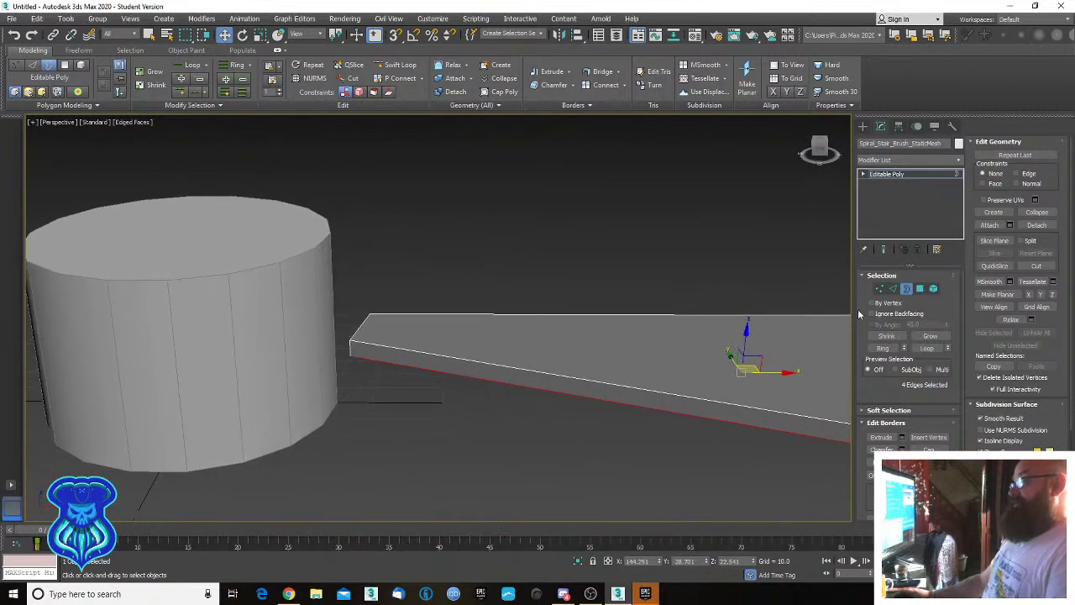
pyautogui.click(906, 288)
# Raise the step in the front view to about Z 22.93 so its top is level with the cylinder's top.
pyautogui.press('f')
pyautogui.moveTo(524, 398); pyautogui.dragTo(446, 472, button='middle')
pyautogui.moveTo(373, 357); pyautogui.dragTo(385, 311)
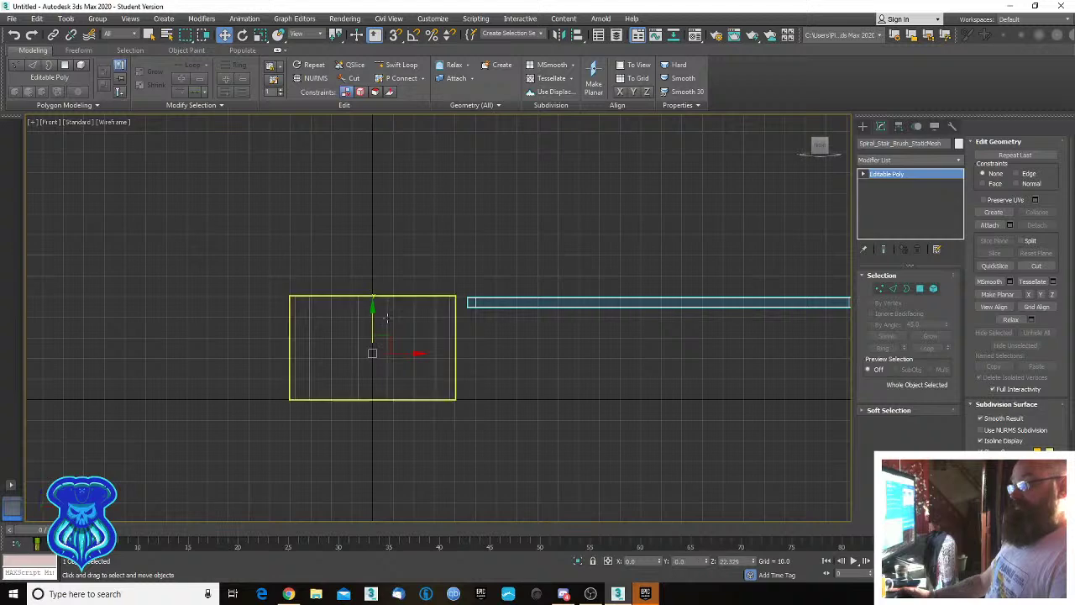
pyautogui.scroll(5, 384, 310)
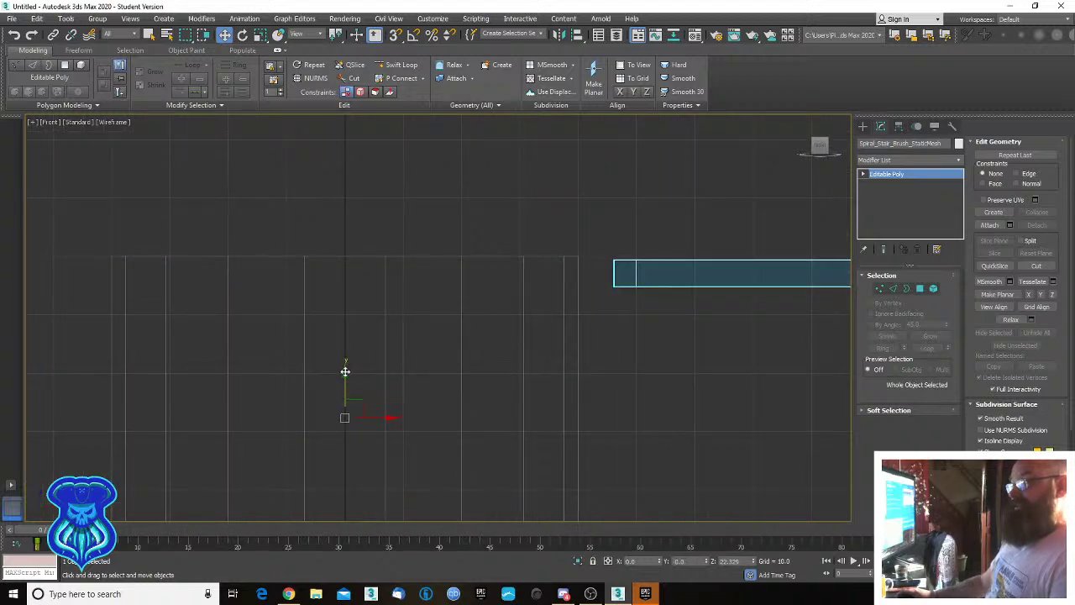
pyautogui.moveTo(345, 371); pyautogui.dragTo(347, 368)
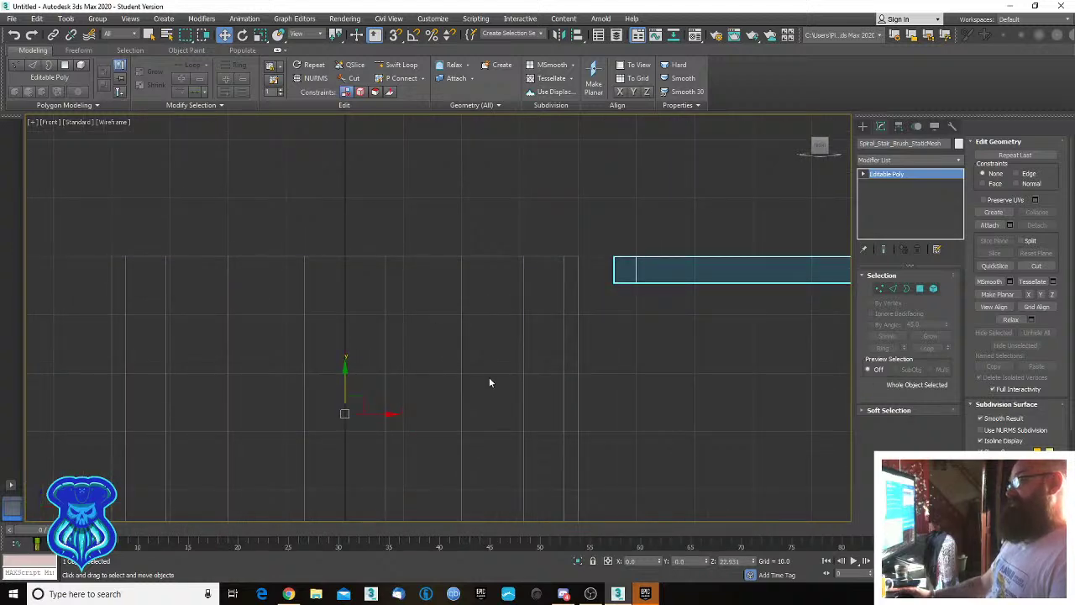
pyautogui.scroll(-4, 490, 382)
pyautogui.press('p')
pyautogui.scroll(-3, 466, 364)
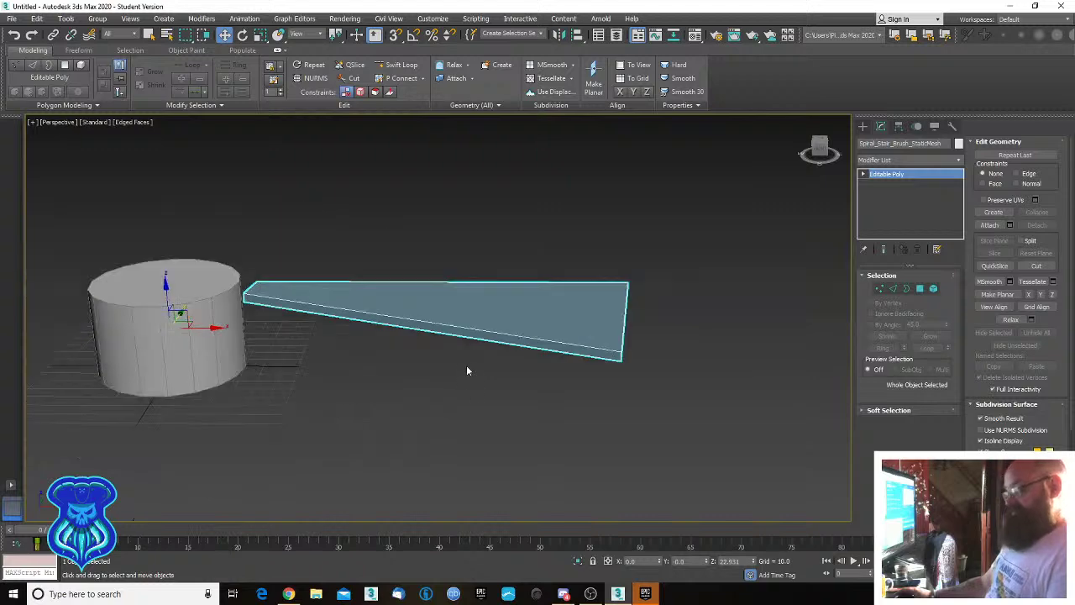
# Try an upright box about 70 by 7 by 126 on the step's wide end, rotated about -9.7 degrees around Z.
pyautogui.scroll(-4, 467, 370)
pyautogui.keyDown('alt'); pyautogui.moveTo(415, 399); pyautogui.dragTo(336, 351, button='middle'); pyautogui.keyUp('alt')
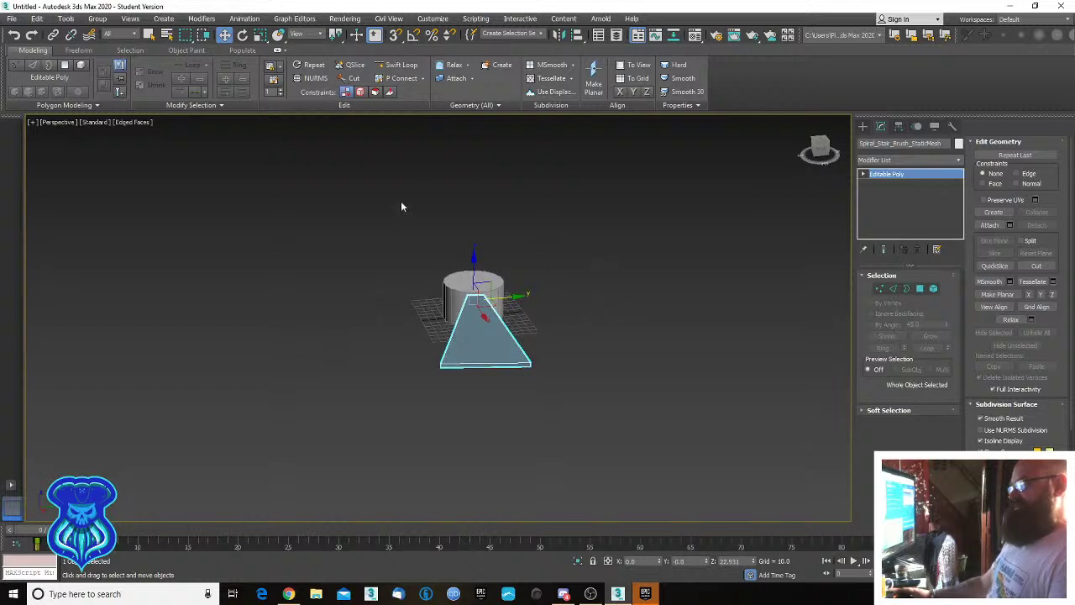
pyautogui.keyDown('alt'); pyautogui.moveTo(394, 233); pyautogui.dragTo(461, 324, button='middle'); pyautogui.keyUp('alt')
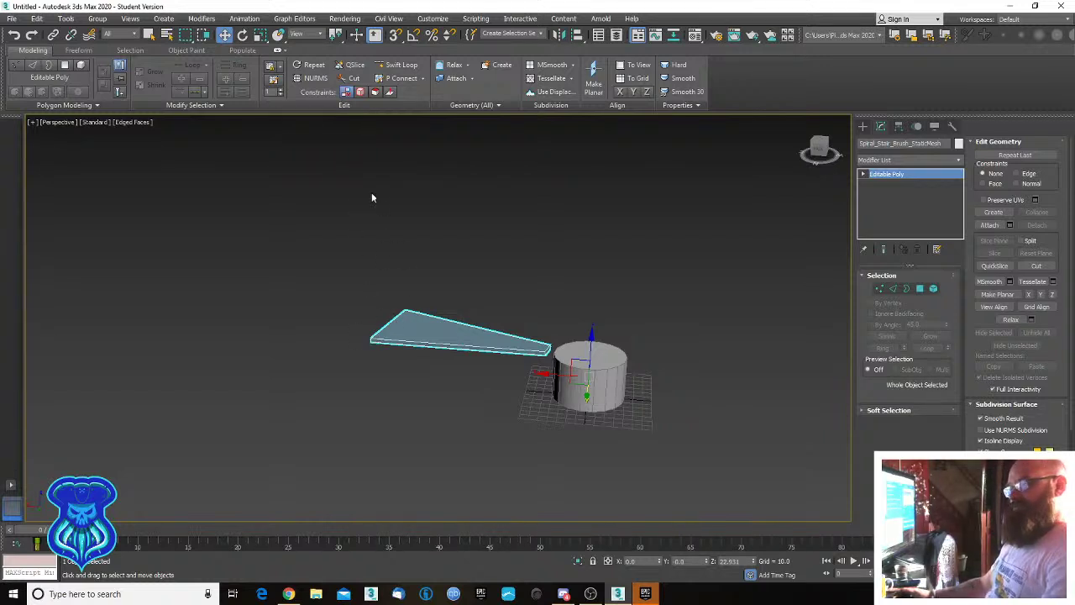
pyautogui.click(863, 126)
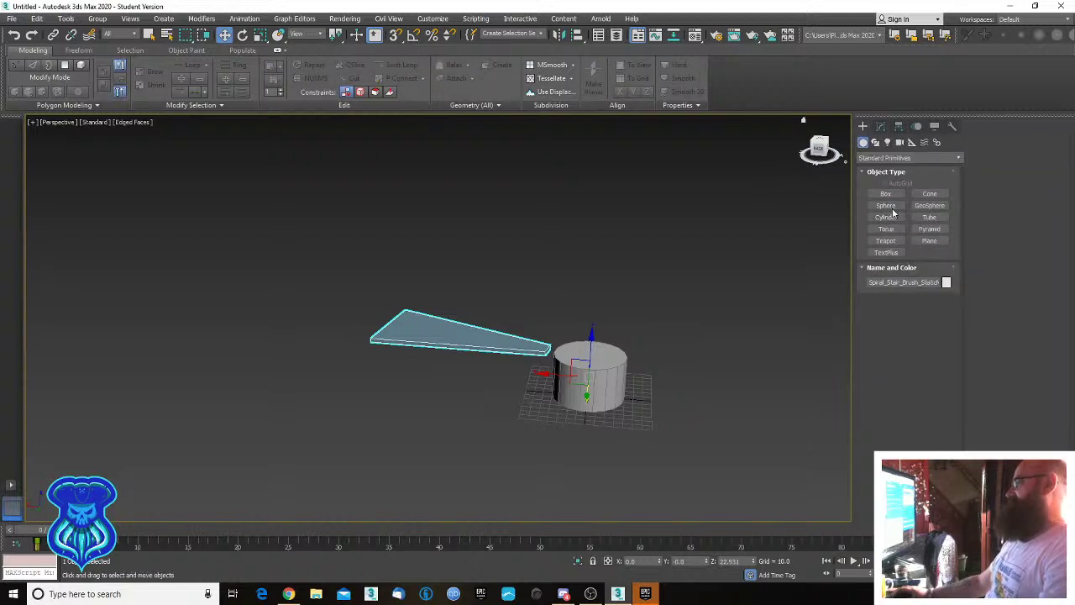
pyautogui.click(885, 193)
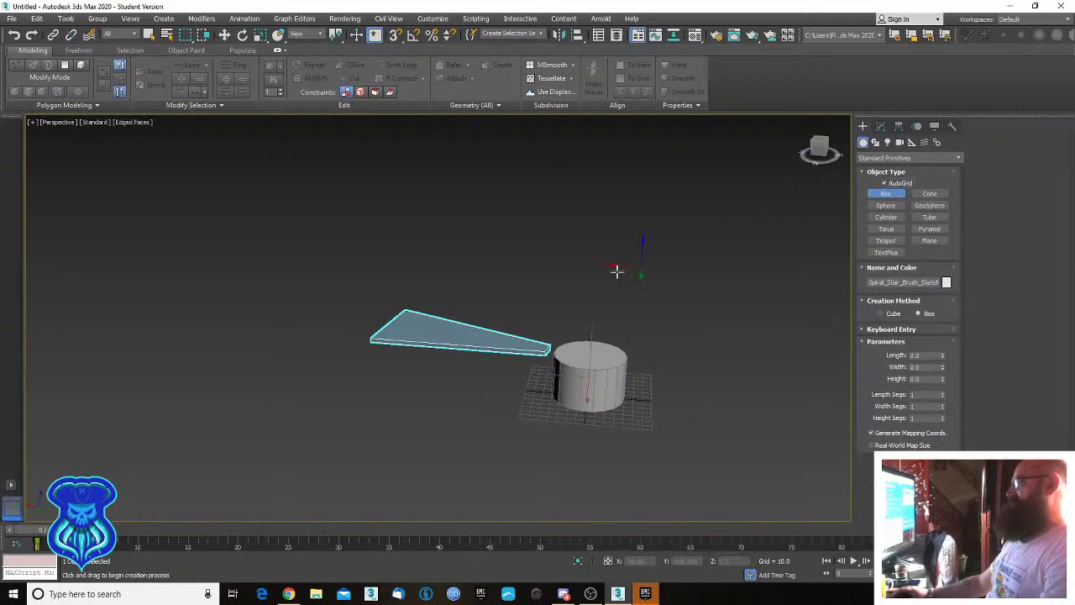
pyautogui.moveTo(380, 334); pyautogui.dragTo(395, 324)
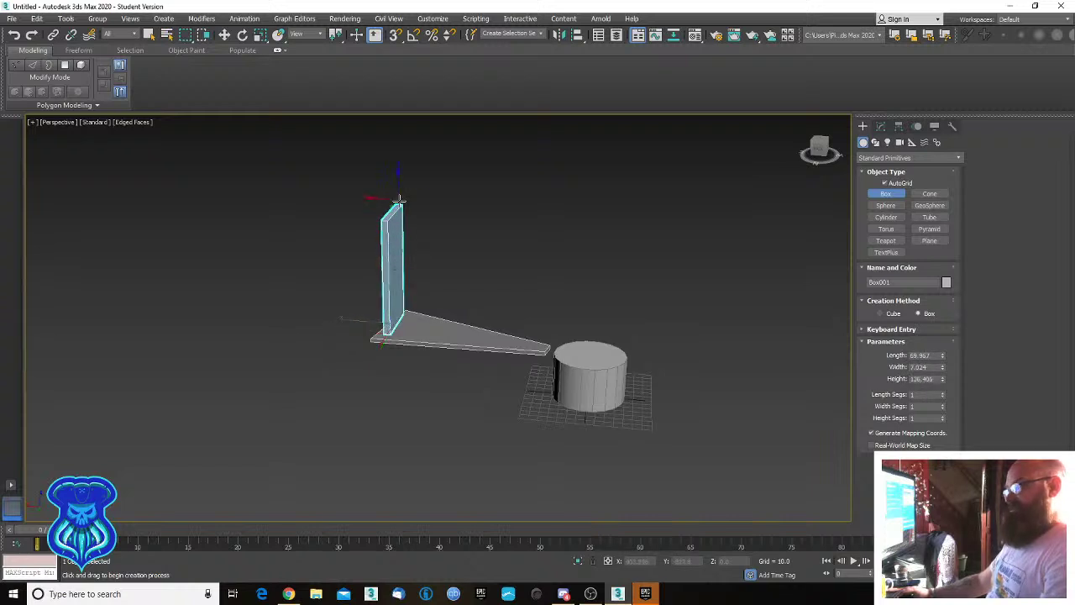
pyautogui.press('w')
pyautogui.press('e')
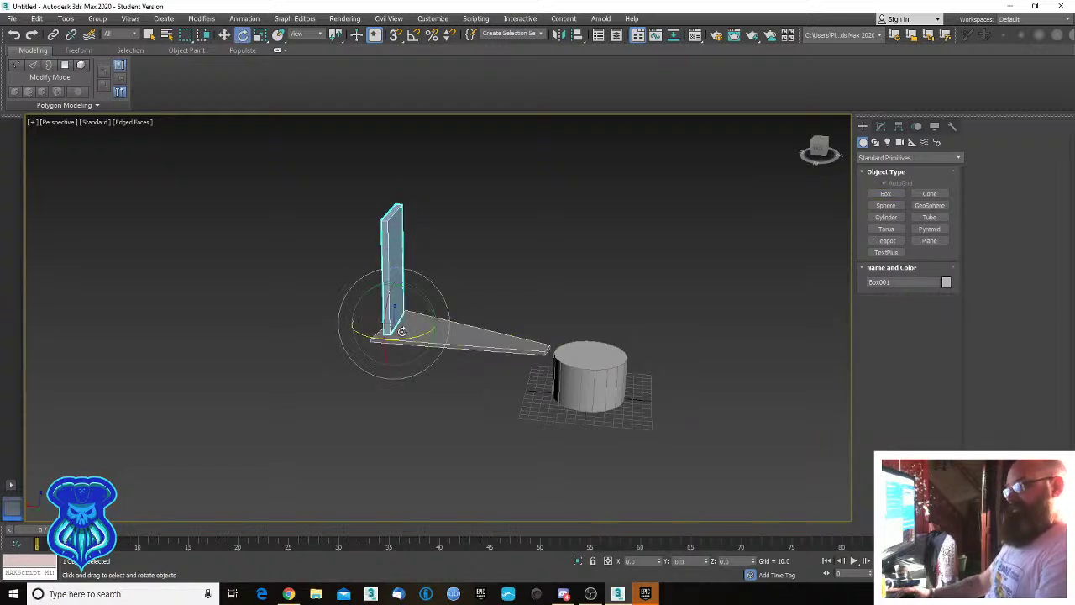
pyautogui.moveTo(401, 331); pyautogui.dragTo(399, 339)
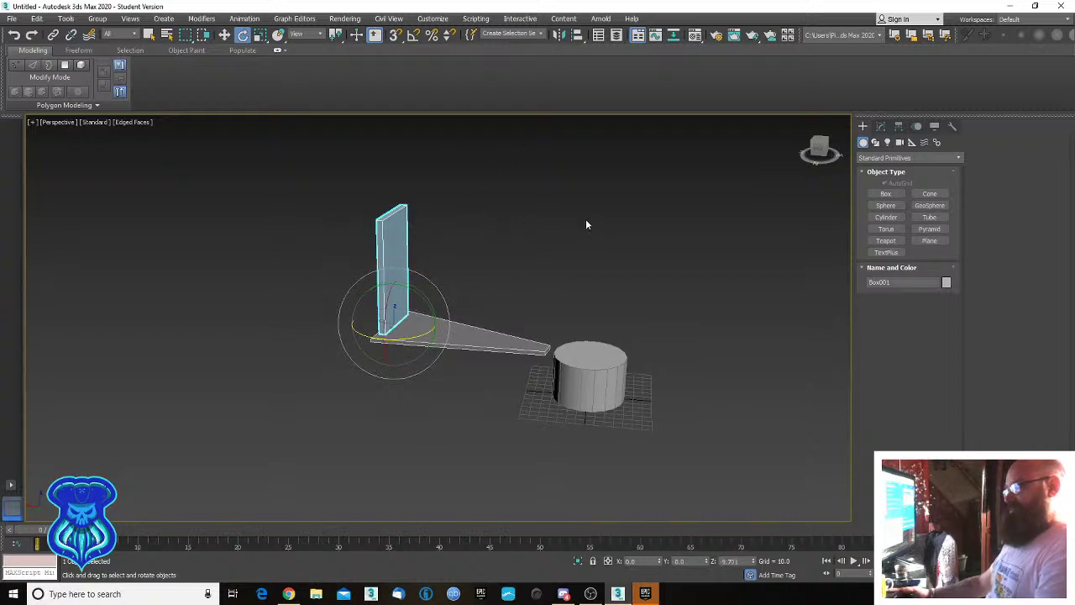
pyautogui.press('Delete')
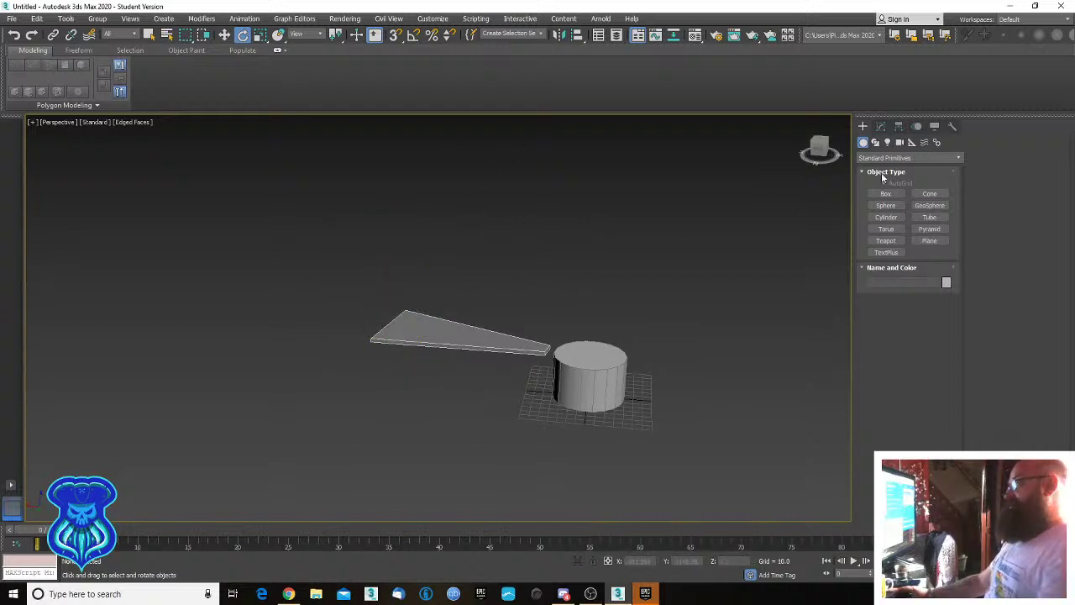
# Try a cylindrical railing post about 6.4 in radius and 111 high on the outer corner of the step.
pyautogui.click(887, 206)
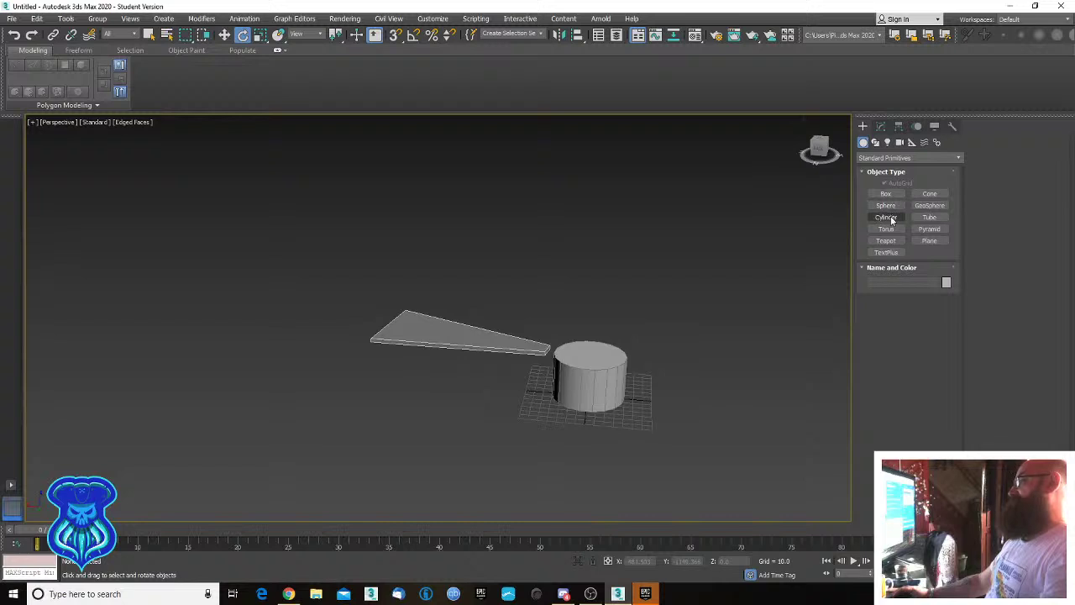
pyautogui.click(889, 217)
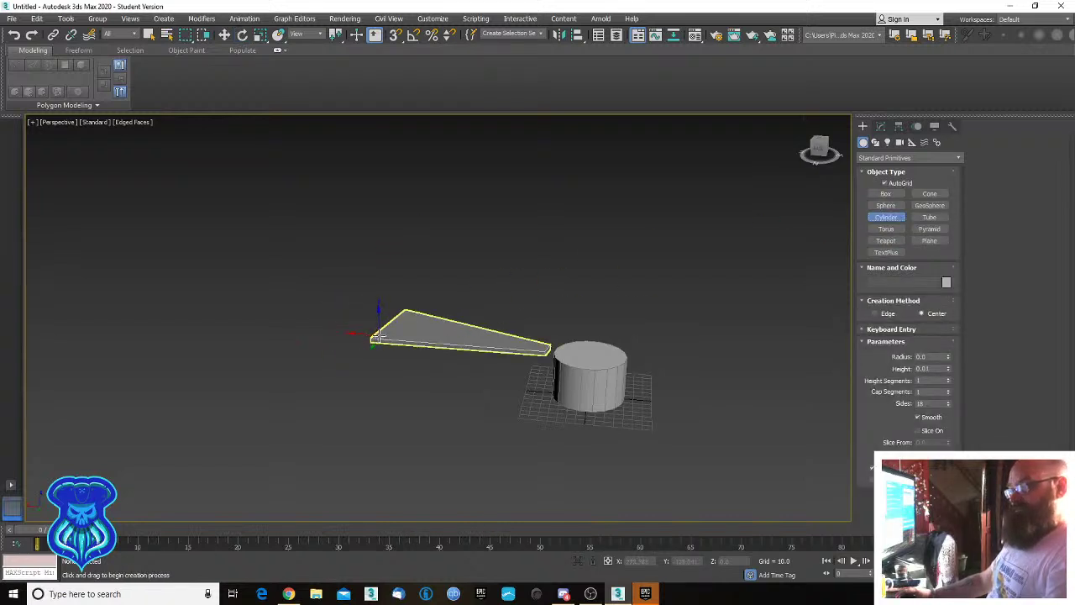
pyautogui.moveTo(381, 335); pyautogui.dragTo(380, 335)
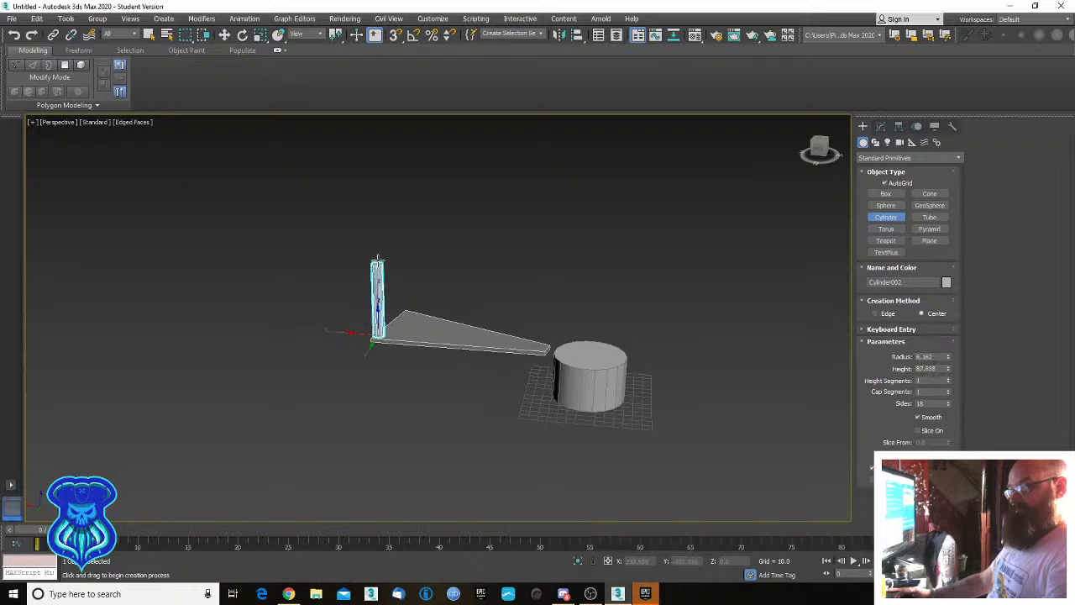
pyautogui.click(380, 240)
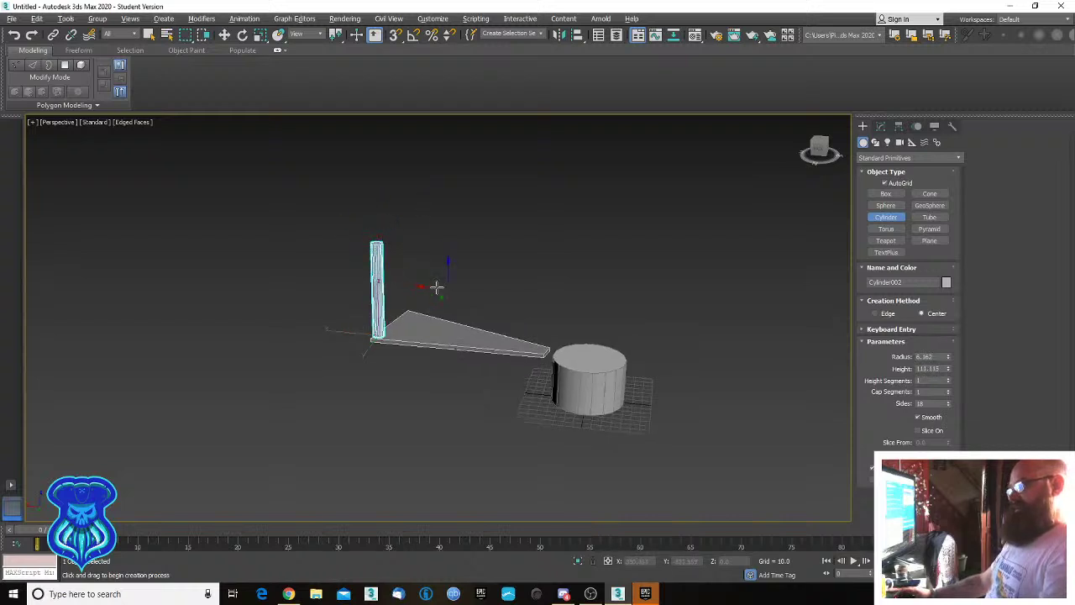
pyautogui.keyDown('alt'); pyautogui.moveTo(399, 269); pyautogui.dragTo(379, 284, button='middle'); pyautogui.keyUp('alt')
# Create a small sphere on top of the railing post with AutoGrid.
pyautogui.click(885, 205)
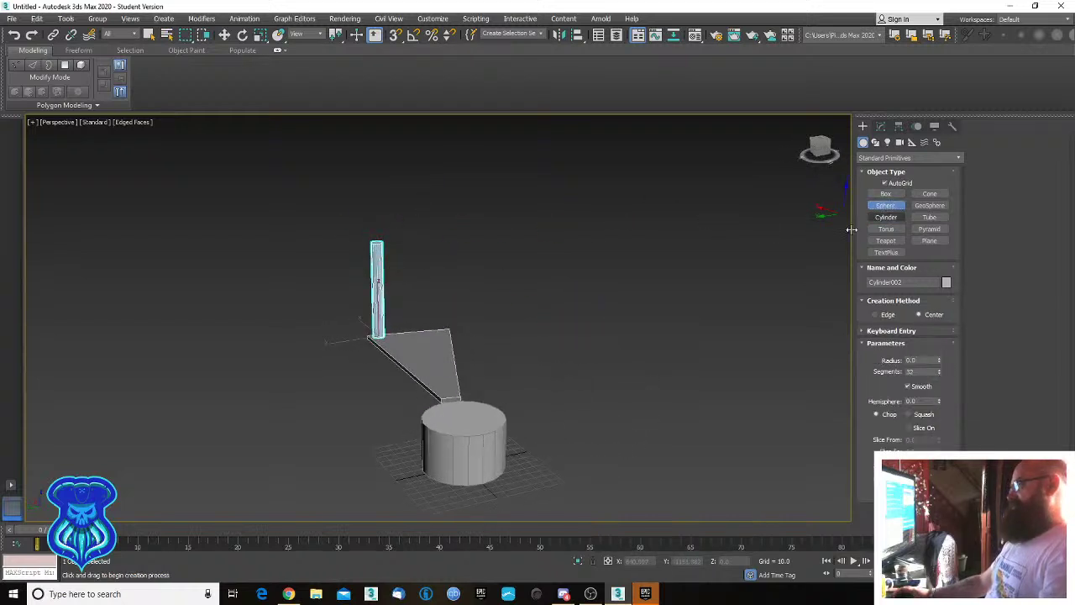
pyautogui.keyDown('alt'); pyautogui.moveTo(588, 278); pyautogui.dragTo(555, 277, button='middle'); pyautogui.keyUp('alt')
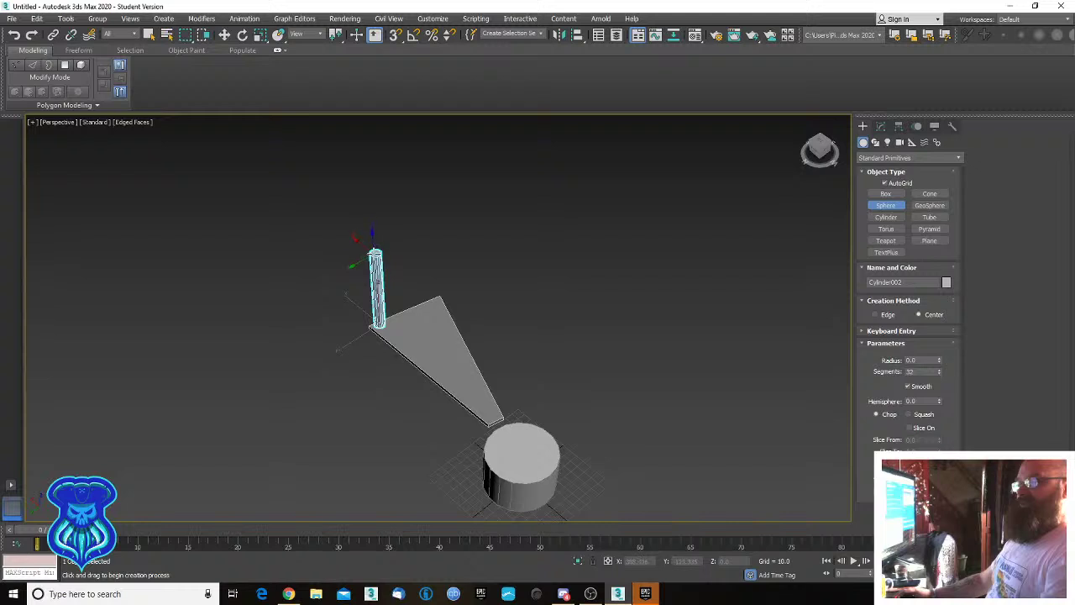
pyautogui.moveTo(375, 252); pyautogui.dragTo(375, 253)
pyautogui.press('e')
pyautogui.keyDown('alt'); pyautogui.moveTo(505, 285); pyautogui.dragTo(475, 225, button='middle'); pyautogui.keyUp('alt')
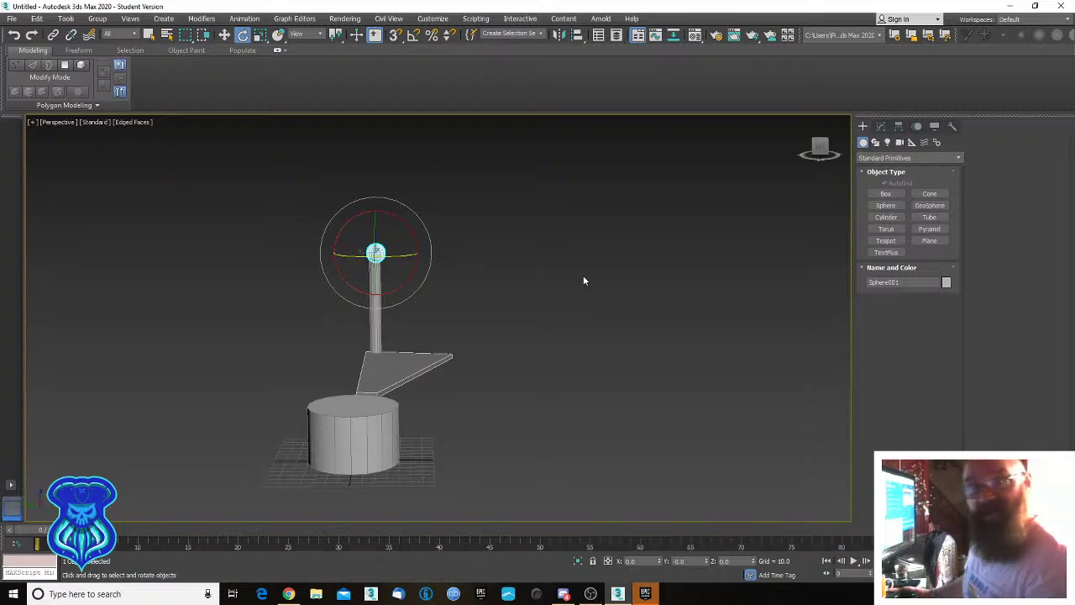
# Delete the railing post and its sphere from the step.
pyautogui.keyDown('alt'); pyautogui.moveTo(463, 352); pyautogui.dragTo(362, 337, button='middle'); pyautogui.keyUp('alt')
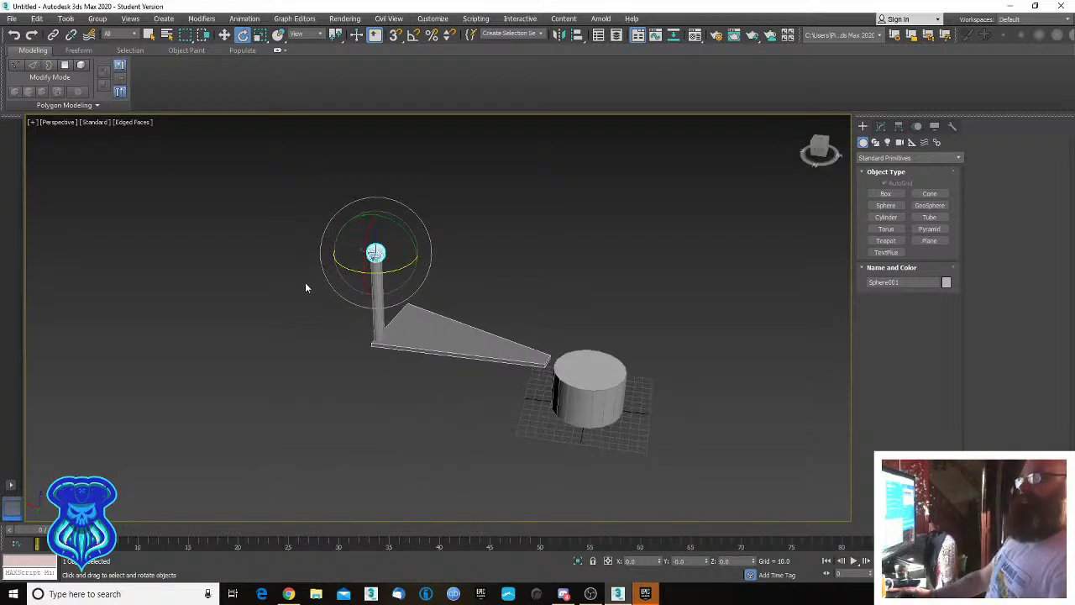
pyautogui.moveTo(330, 222); pyautogui.dragTo(387, 277)
pyautogui.press('Delete')
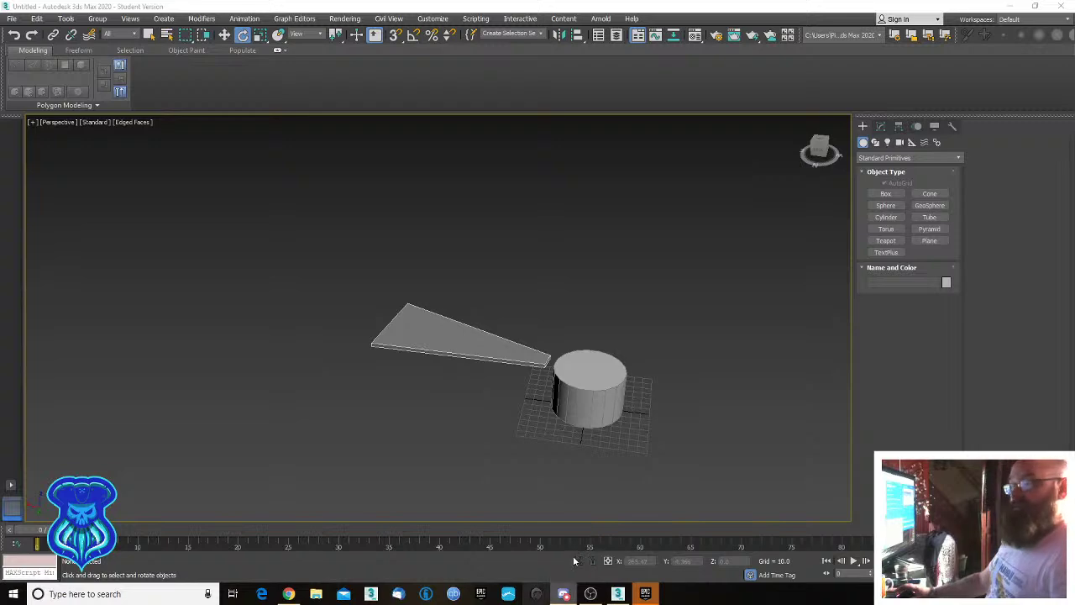
# Show the step and the central cylinder in the Top view, shaded with edged faces.
pyautogui.keyDown('alt'); pyautogui.moveTo(503, 388); pyautogui.dragTo(549, 398, button='middle'); pyautogui.keyUp('alt')
pyautogui.press('t')
pyautogui.scroll(-4, 566, 389)
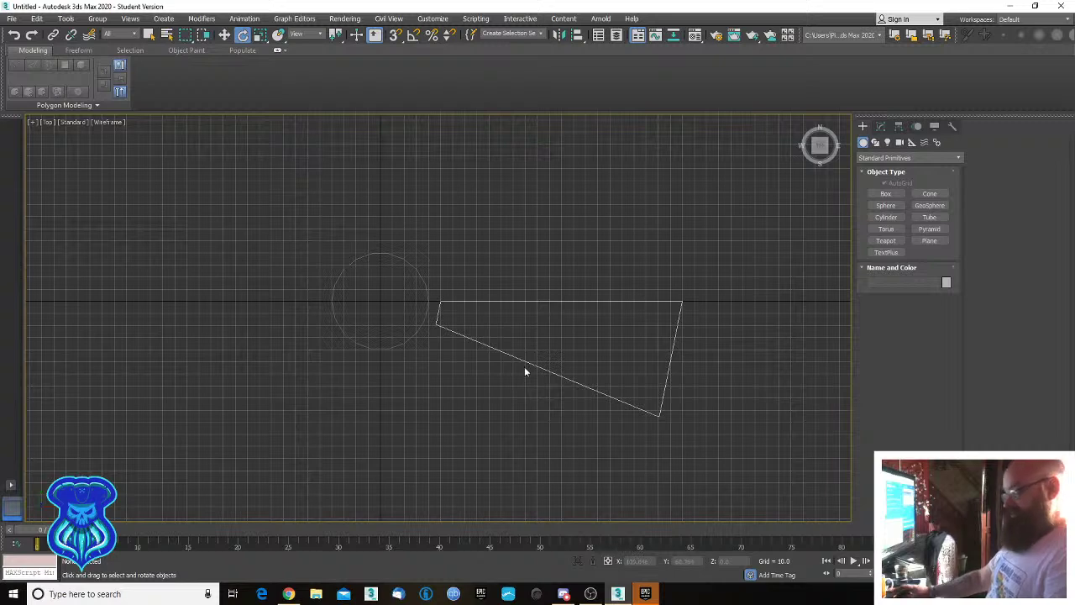
pyautogui.press('1')
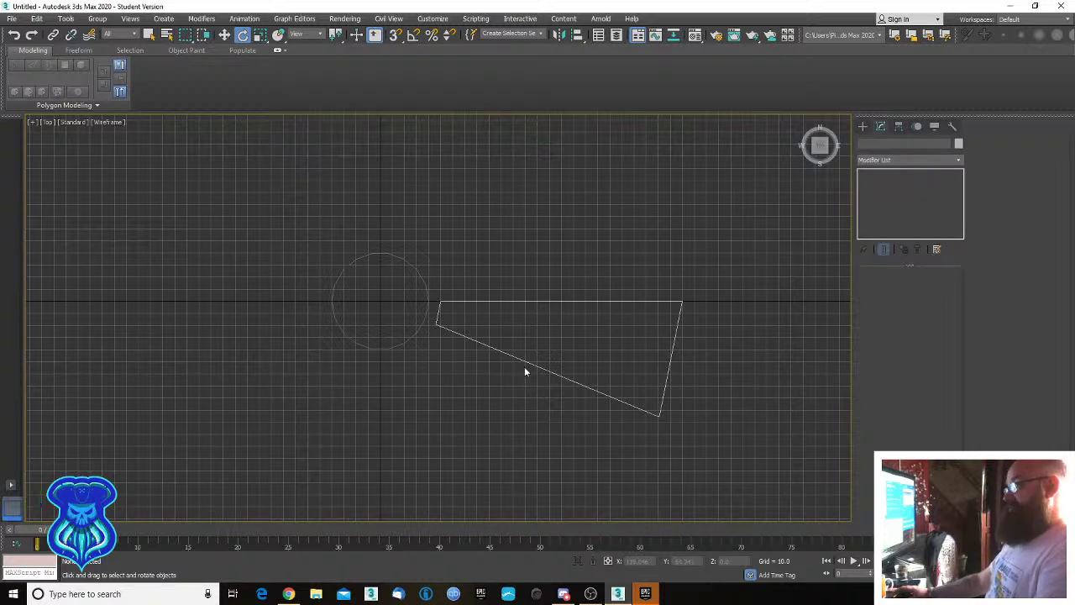
pyautogui.press('F4')
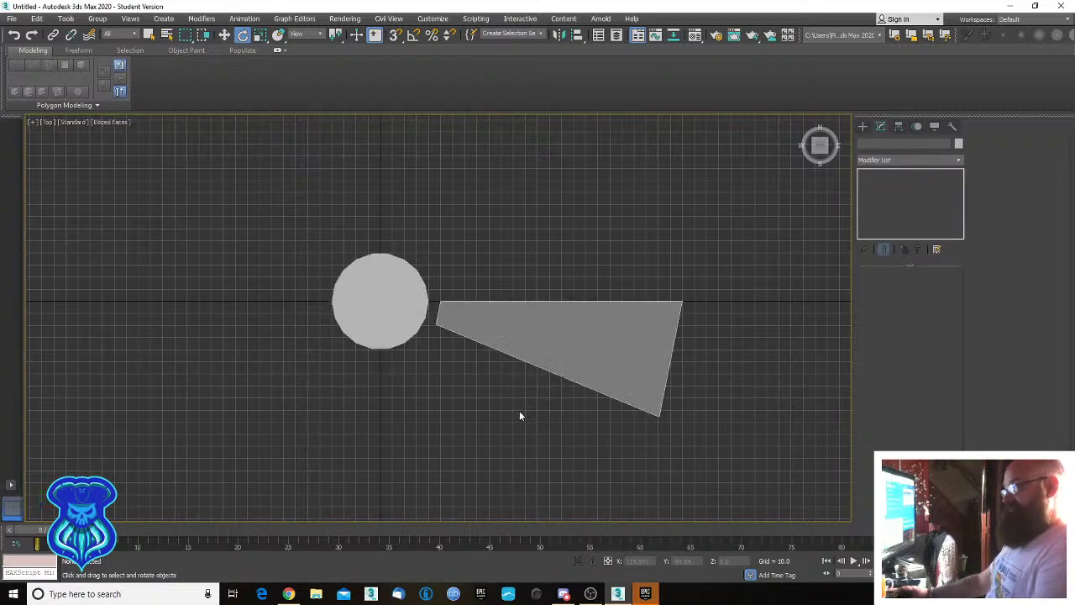
pyautogui.moveTo(521, 415); pyautogui.dragTo(569, 381, button='middle')
pyautogui.moveTo(574, 342); pyautogui.dragTo(539, 353, button='middle')
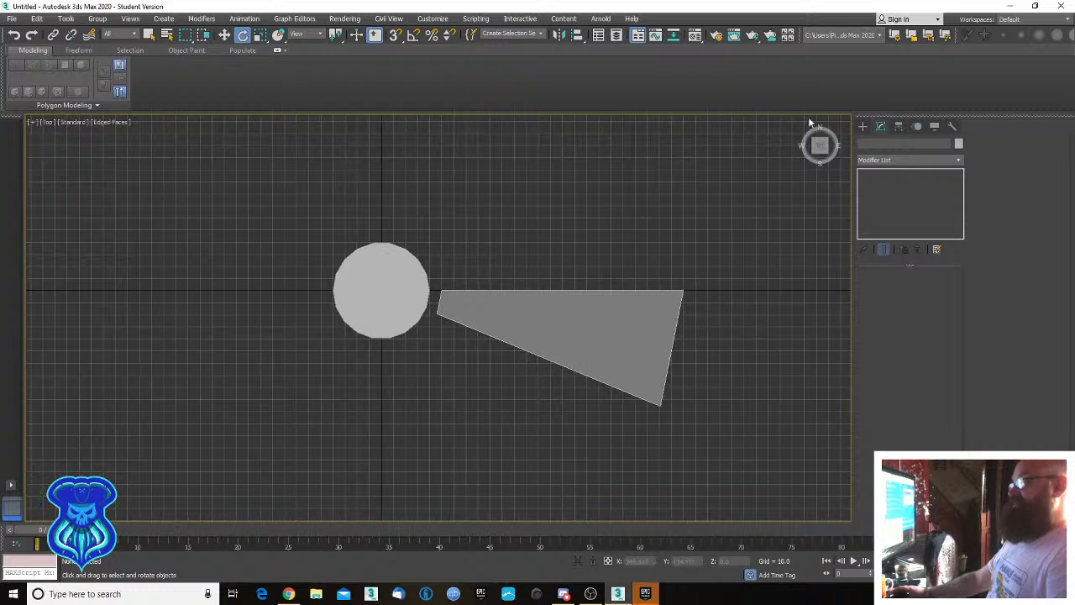
# Try a slice plane on all polygons of the wedge step, rotating it freehand towards upright and undoing each rotation.
pyautogui.moveTo(643, 240); pyautogui.dragTo(698, 399)
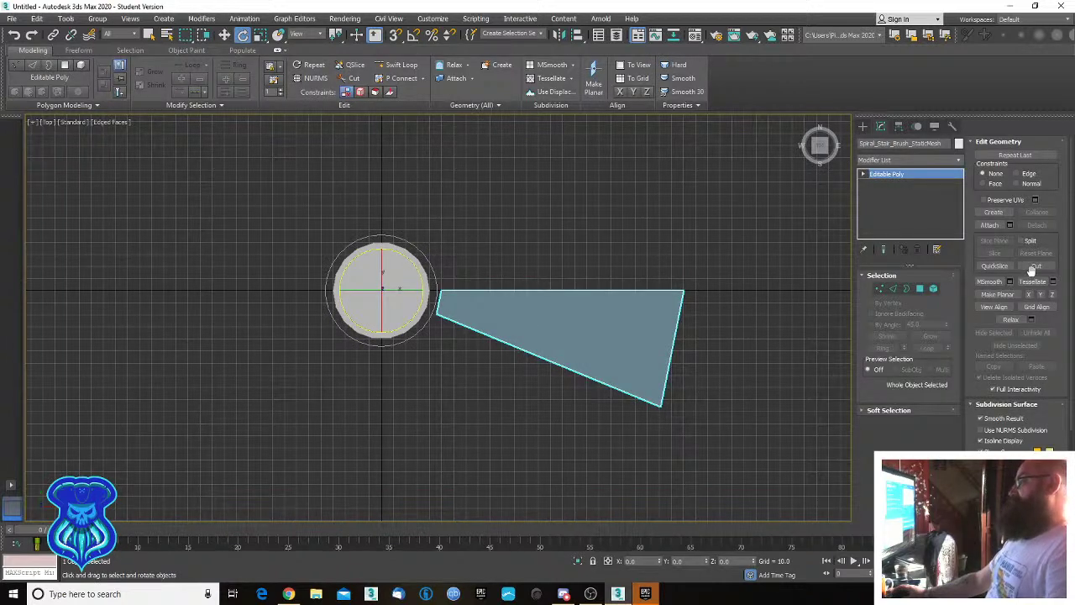
pyautogui.click(999, 267)
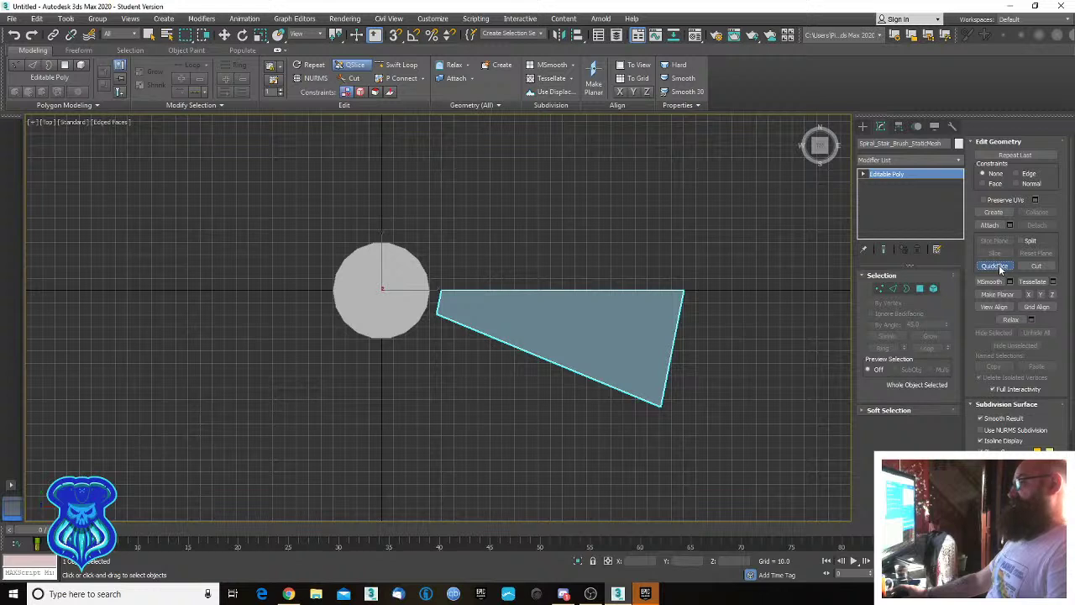
pyautogui.click(995, 266)
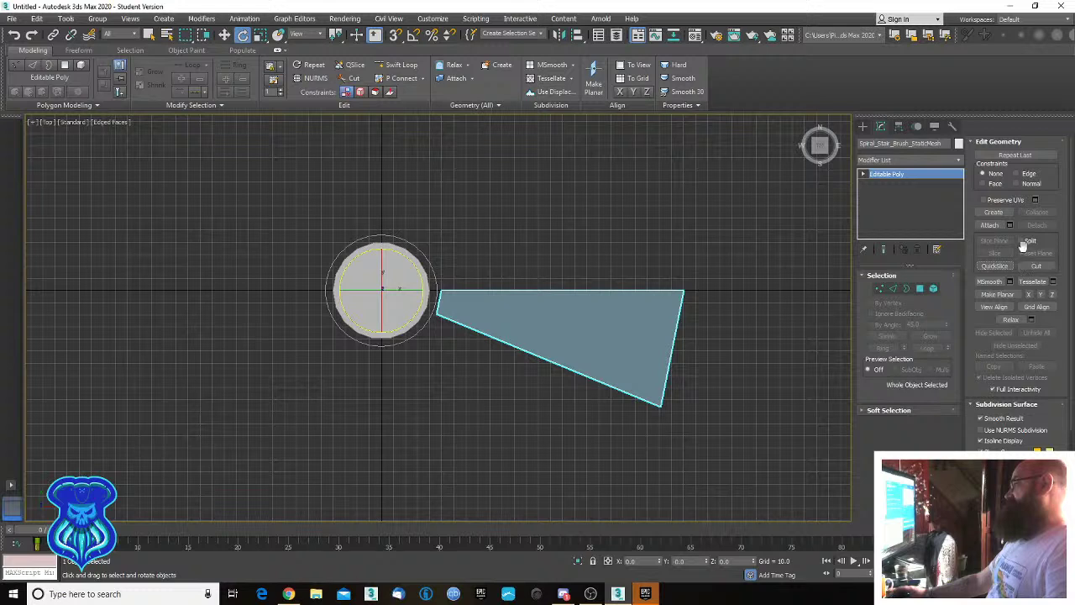
pyautogui.click(921, 287)
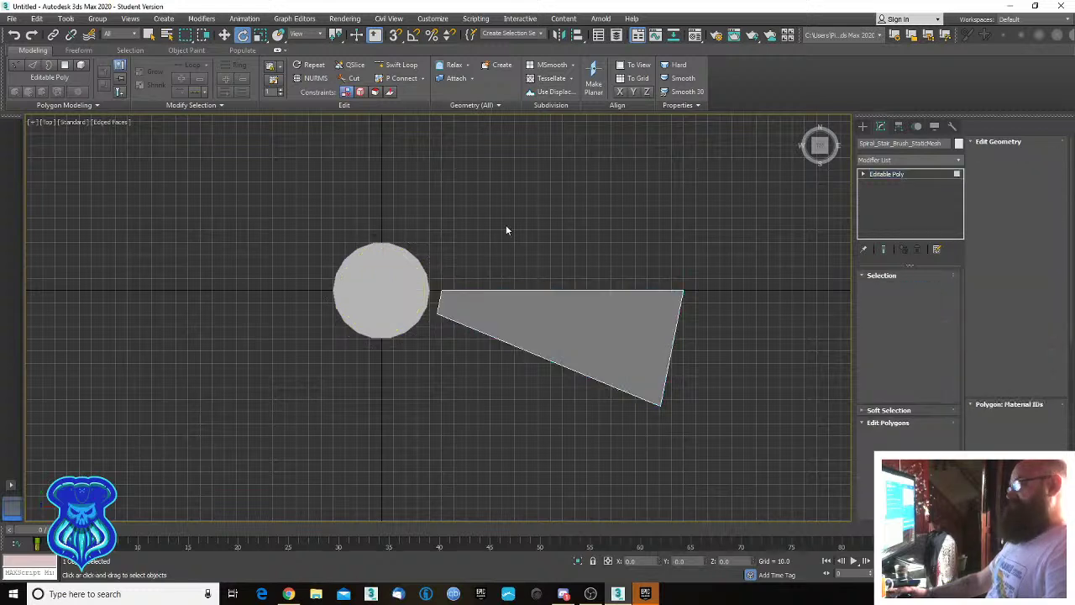
pyautogui.moveTo(506, 224); pyautogui.dragTo(587, 430)
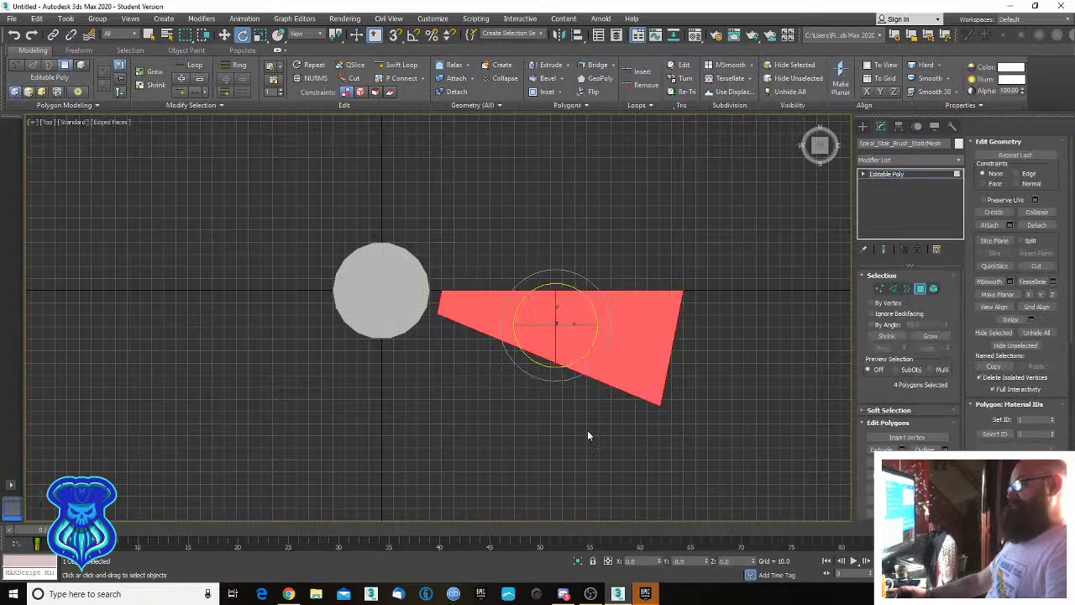
pyautogui.click(994, 241)
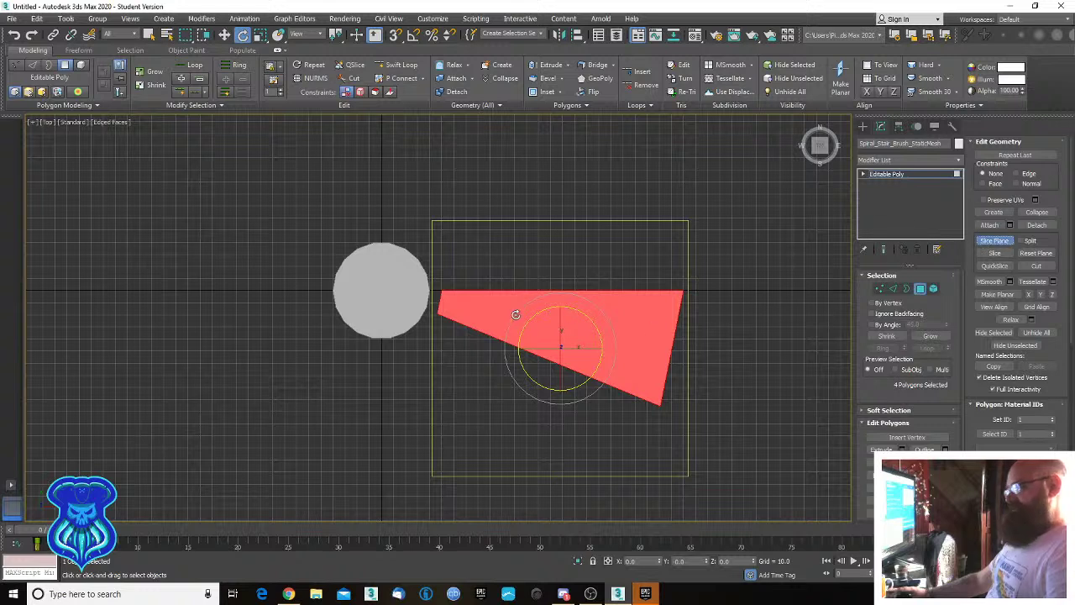
pyautogui.moveTo(539, 349); pyautogui.dragTo(640, 355)
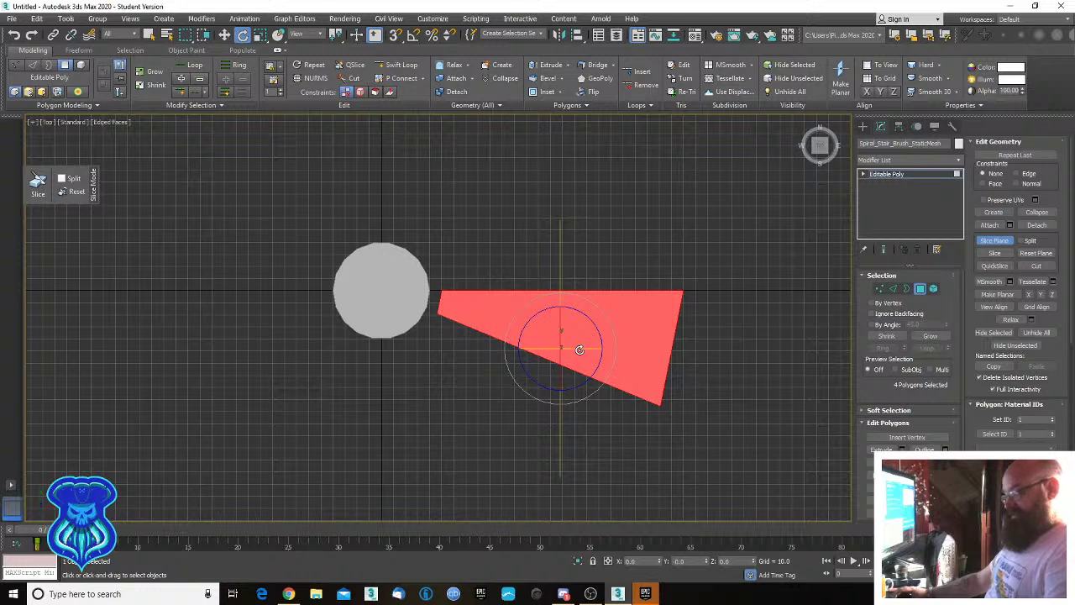
pyautogui.hotkey('ctrl', 'z')
pyautogui.moveTo(543, 349); pyautogui.dragTo(610, 363)
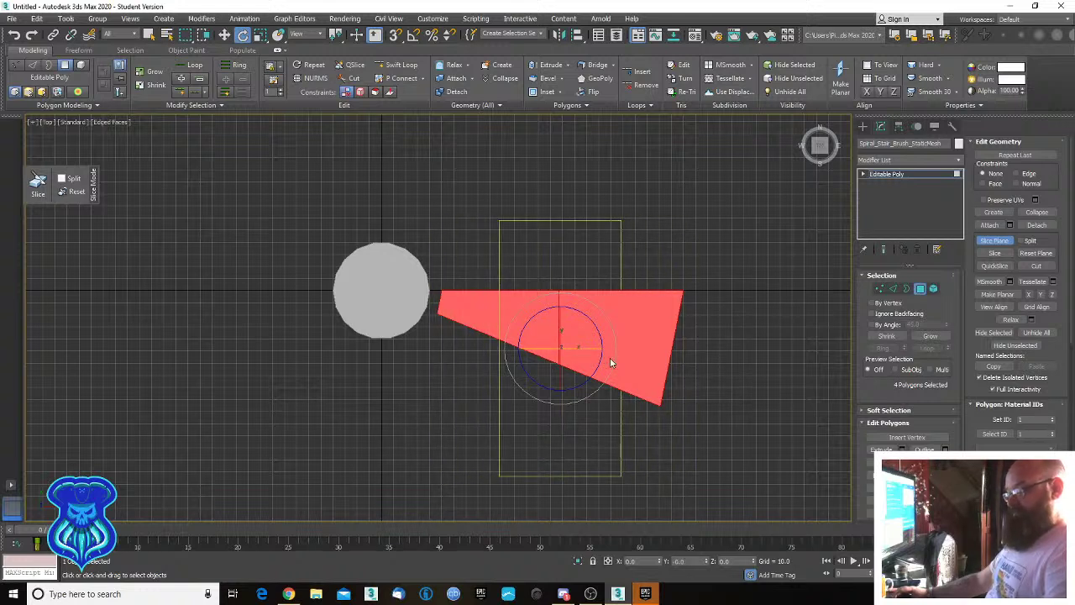
pyautogui.hotkey('ctrl', 'z')
# Try standing the slice plane upright with angle snap, moving it towards the step's wide end and tilting it parallel to the outer edge.
pyautogui.press('a')
pyautogui.moveTo(544, 348); pyautogui.dragTo(653, 357)
pyautogui.press('w')
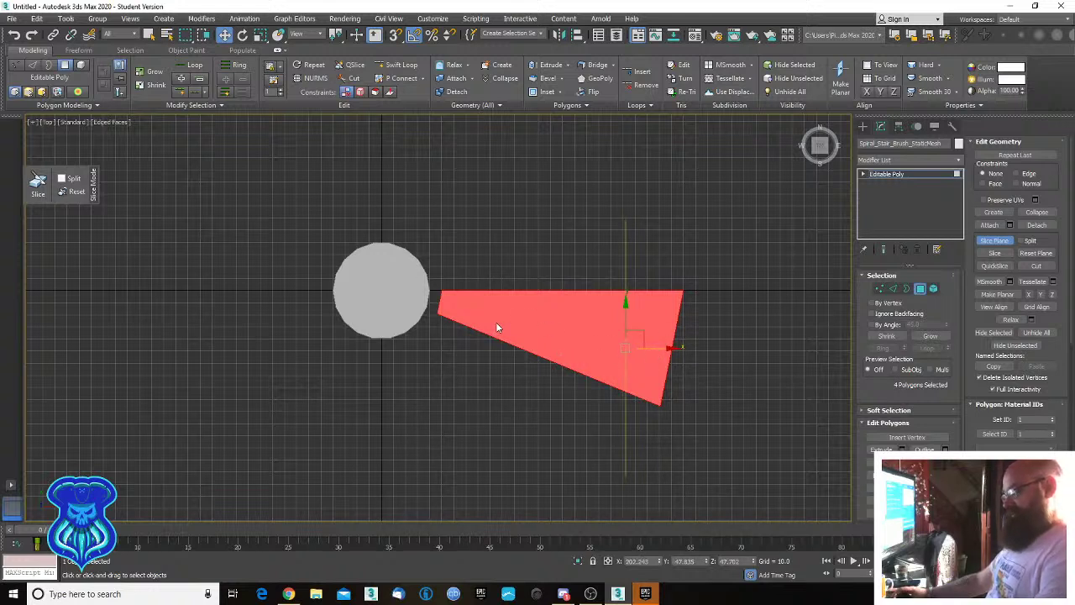
pyautogui.press('e')
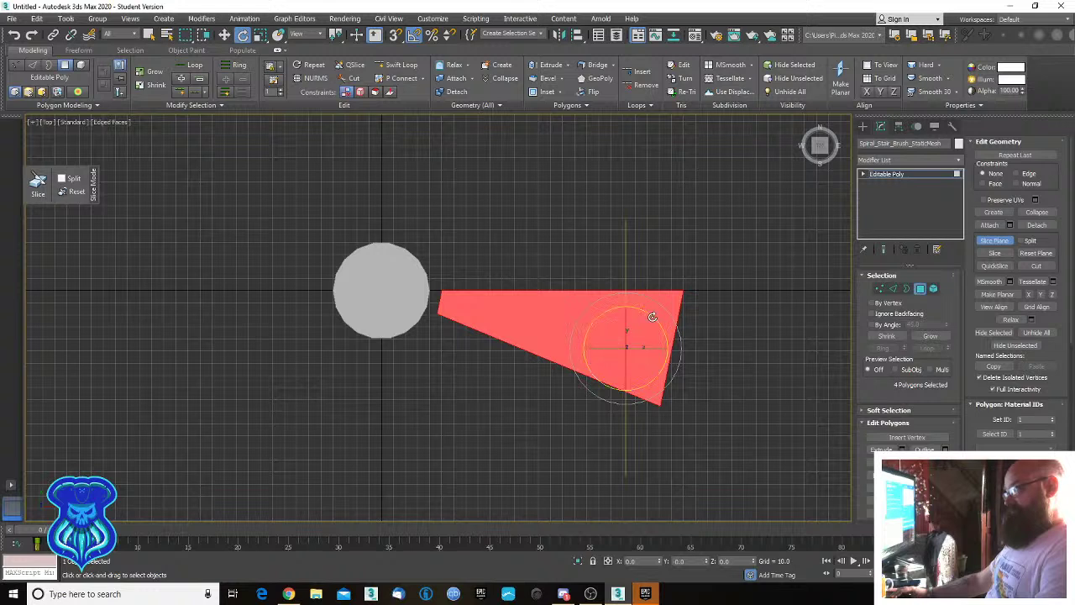
pyautogui.moveTo(665, 336); pyautogui.dragTo(659, 323)
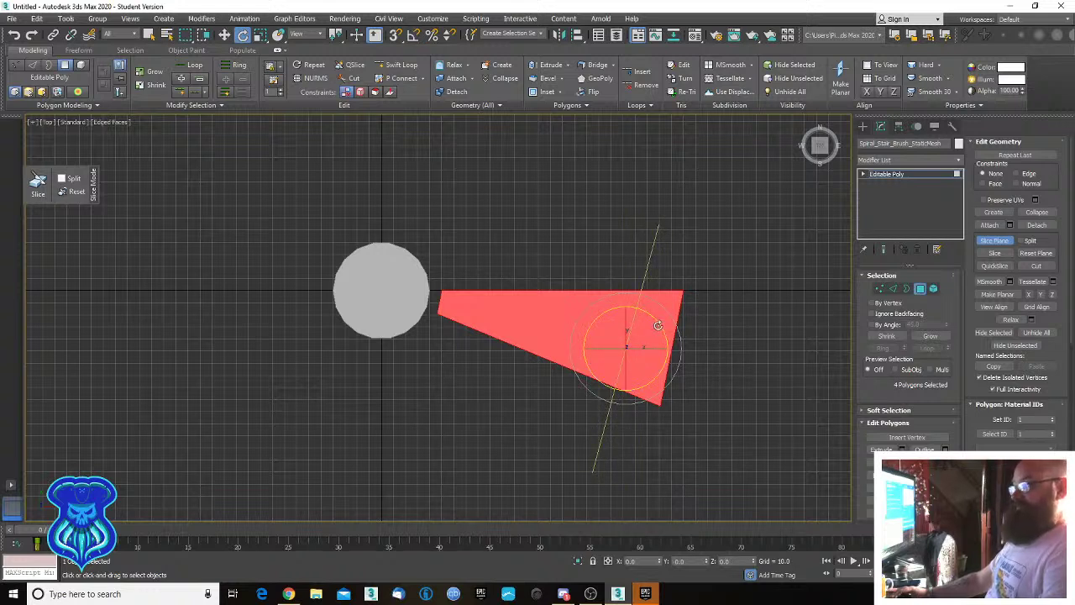
pyautogui.moveTo(657, 325); pyautogui.dragTo(655, 324)
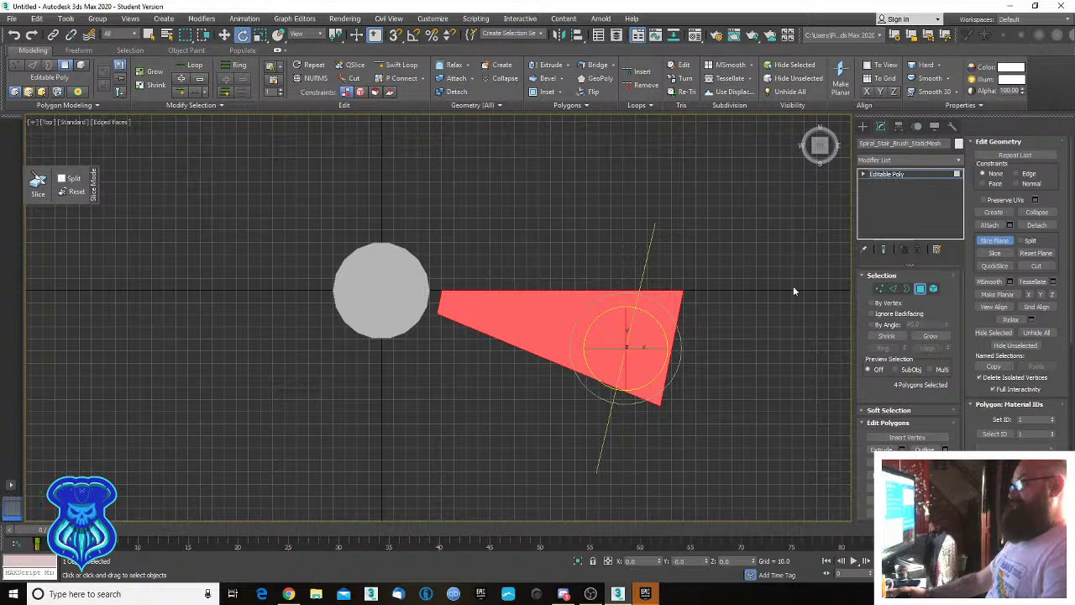
pyautogui.click(919, 290)
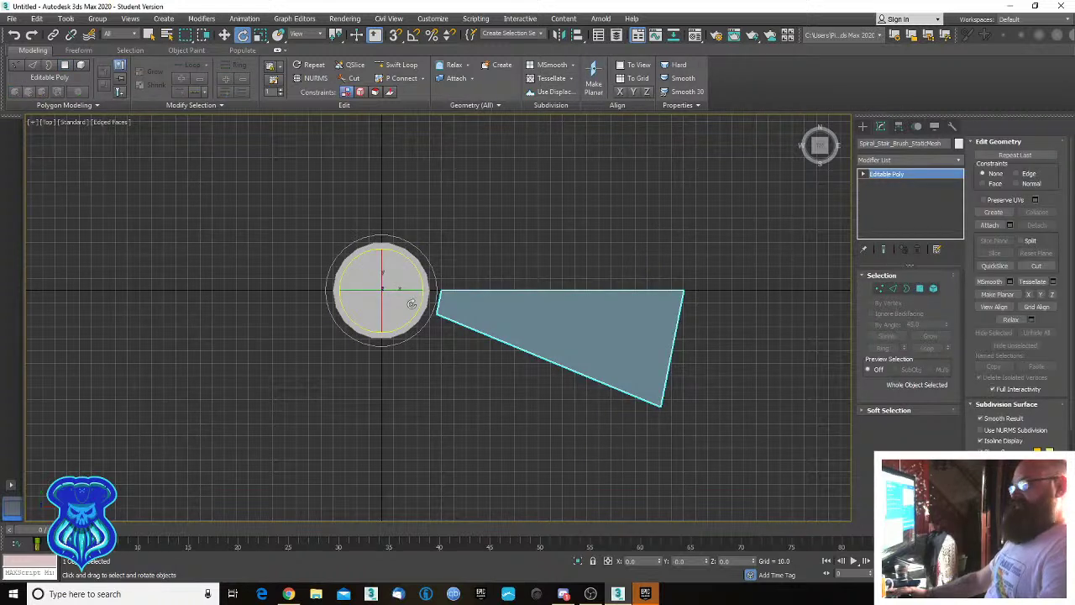
pyautogui.press('r')
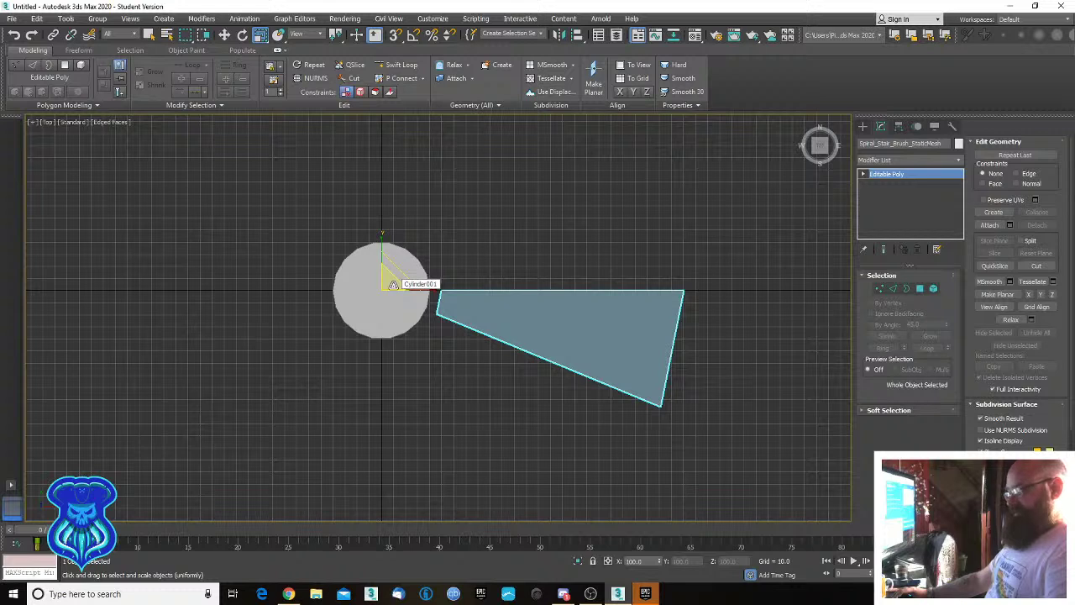
pyautogui.moveTo(395, 284)
pyautogui.mouseDown()
pyautogui.moveTo(480, 134)
pyautogui.moveTo(420, 243)
pyautogui.moveTo(460, 205)
pyautogui.mouseUp()
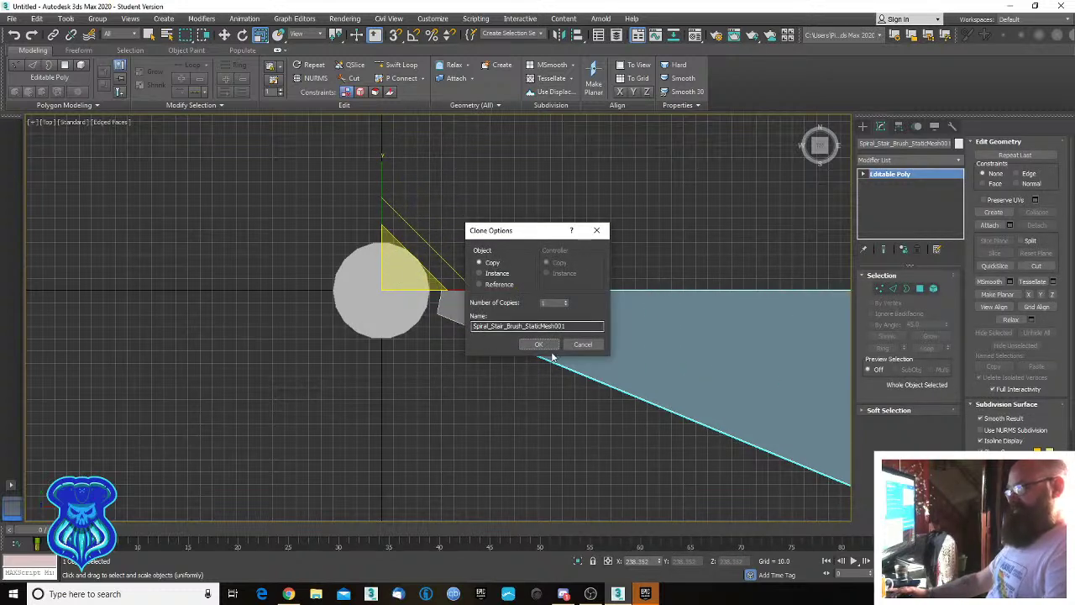
pyautogui.click(583, 345)
# Make one scaled copy of the central cylinder at about 616%, reaching the wedge step's outer edge.
pyautogui.click(404, 321)
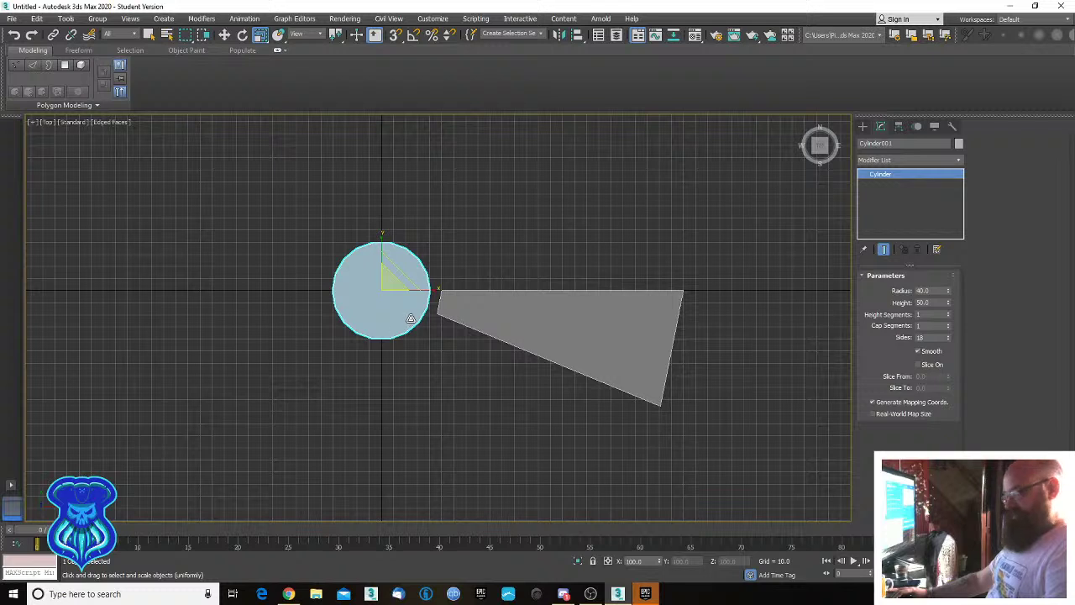
pyautogui.moveTo(389, 284)
pyautogui.mouseDown()
pyautogui.moveTo(411, 237)
pyautogui.moveTo(554, 92)
pyautogui.moveTo(518, 358)
pyautogui.moveTo(511, 490)
pyautogui.moveTo(523, 545)
pyautogui.moveTo(523, 30)
pyautogui.moveTo(533, 587)
pyautogui.moveTo(554, 555)
pyautogui.mouseUp()
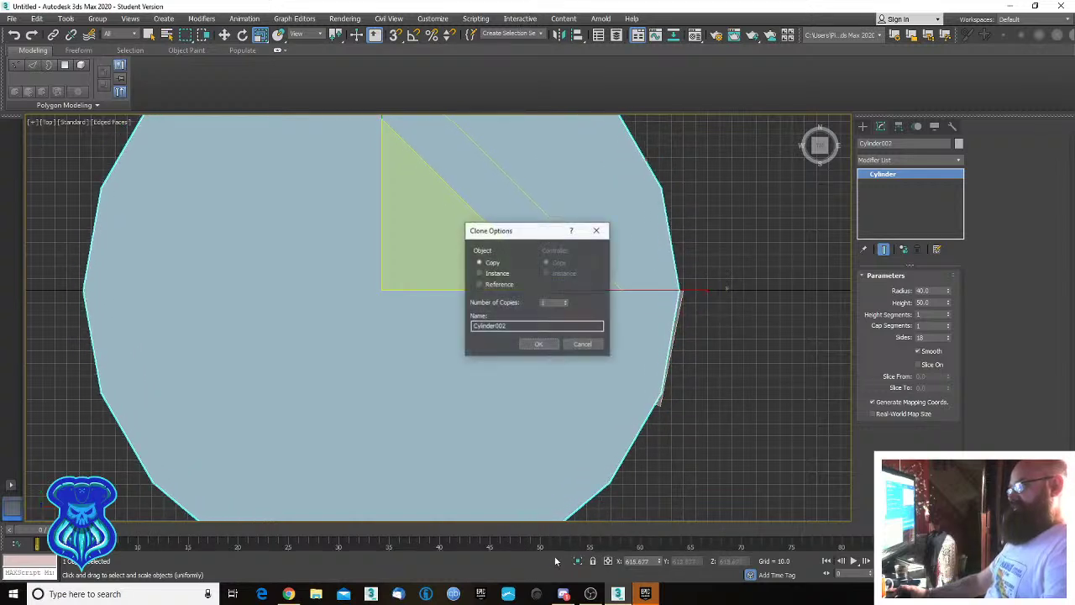
pyautogui.click(538, 344)
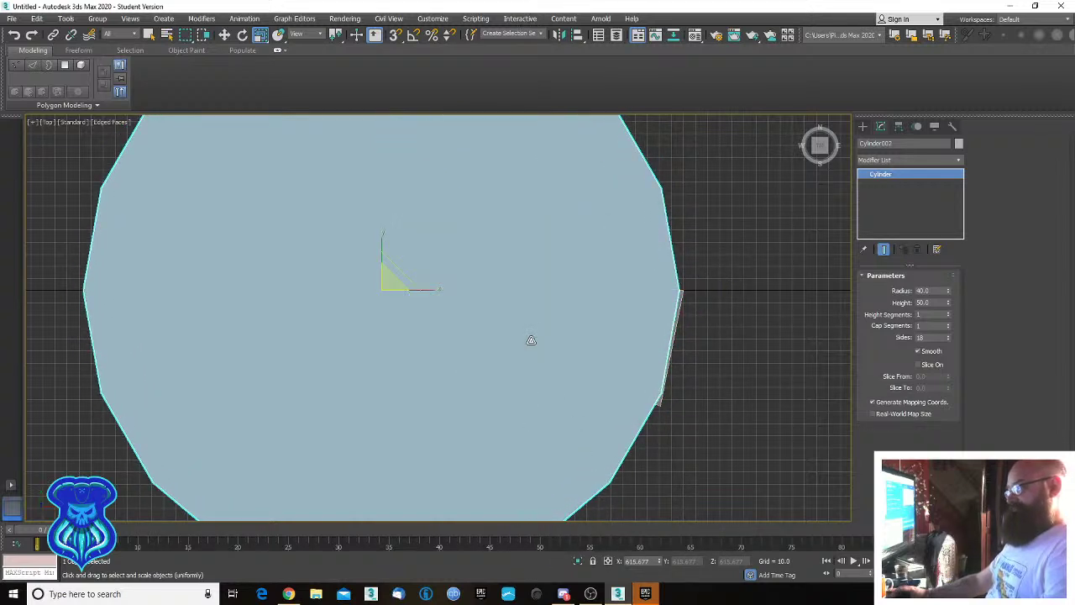
# In wireframe display, rotate the wedge step 1.25 degrees around Z against the enlarged cylinder's outline.
pyautogui.click(666, 406)
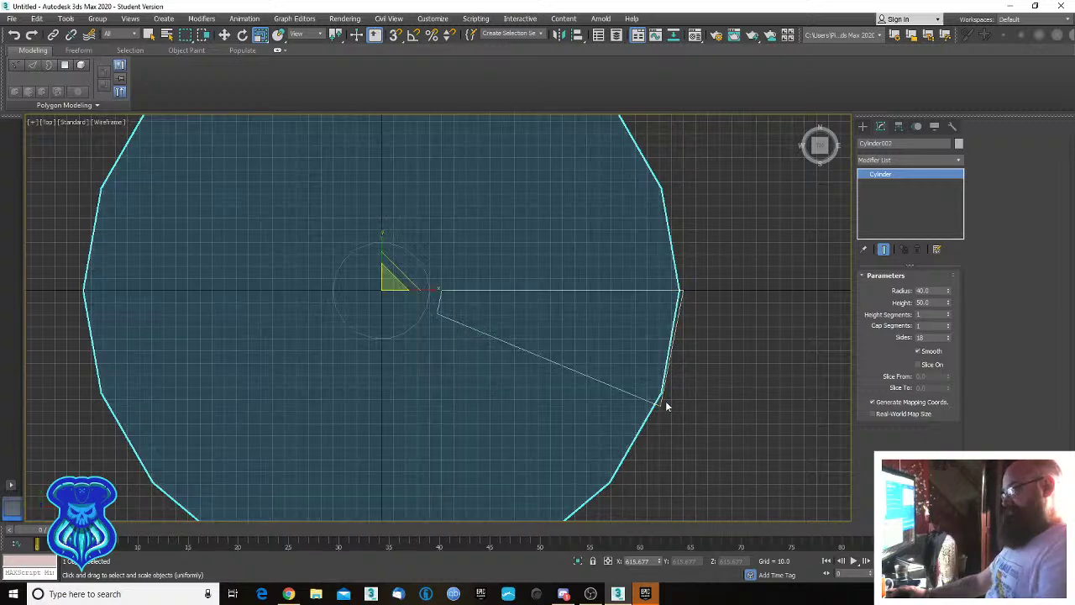
pyautogui.press('F3')
pyautogui.click(659, 405)
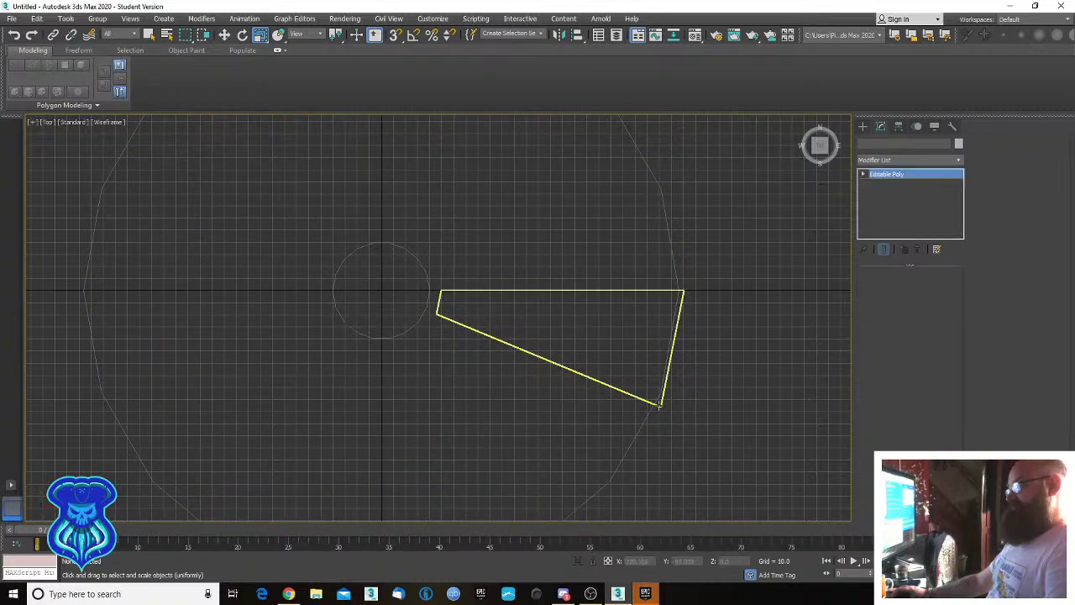
pyautogui.press('e')
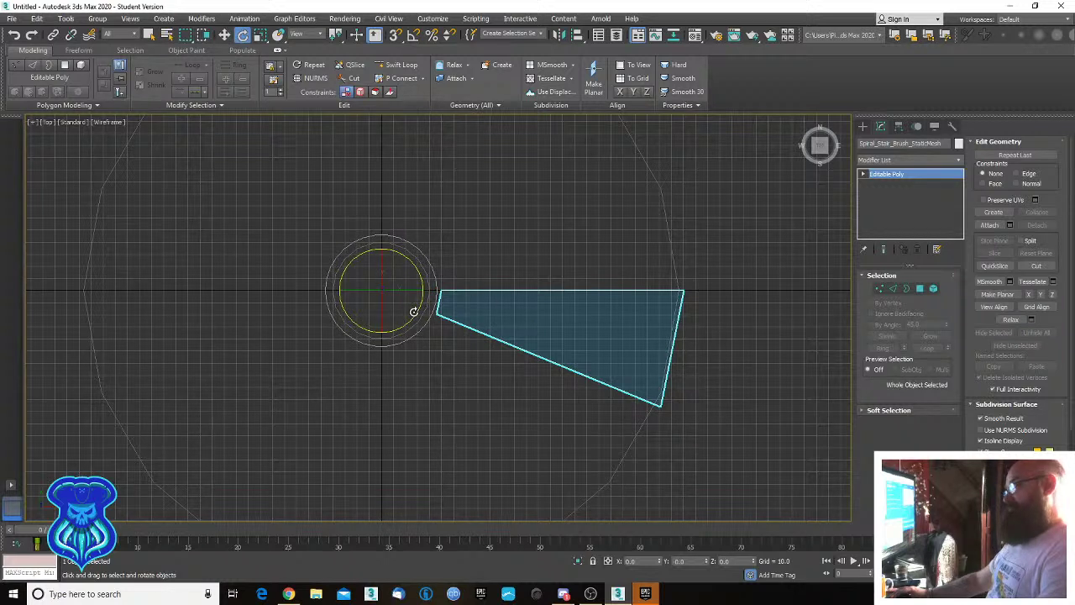
pyautogui.moveTo(413, 312); pyautogui.dragTo(416, 311)
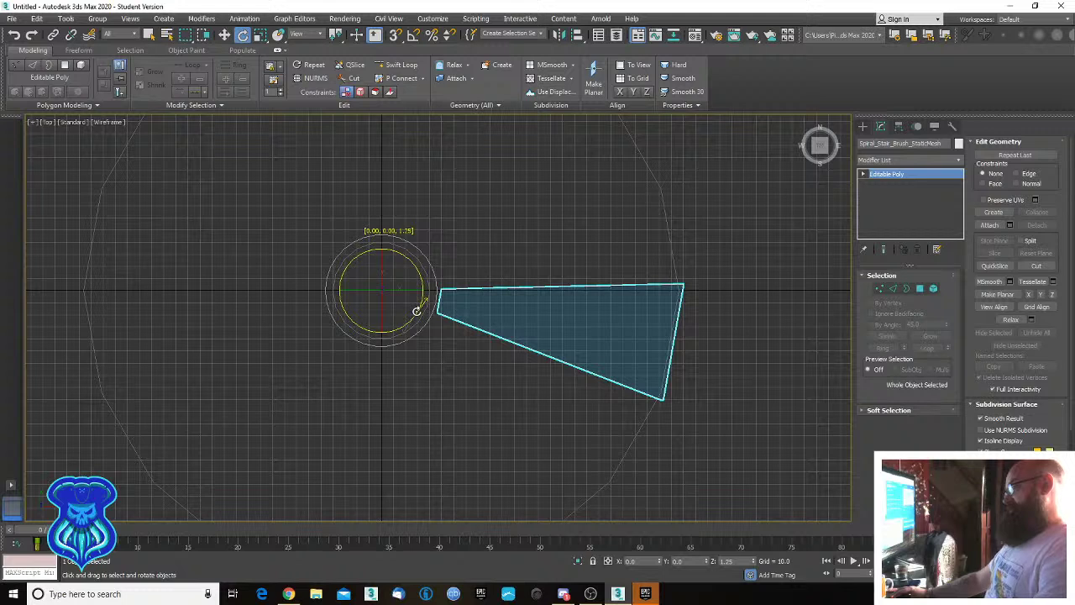
pyautogui.moveTo(417, 311); pyautogui.dragTo(417, 311)
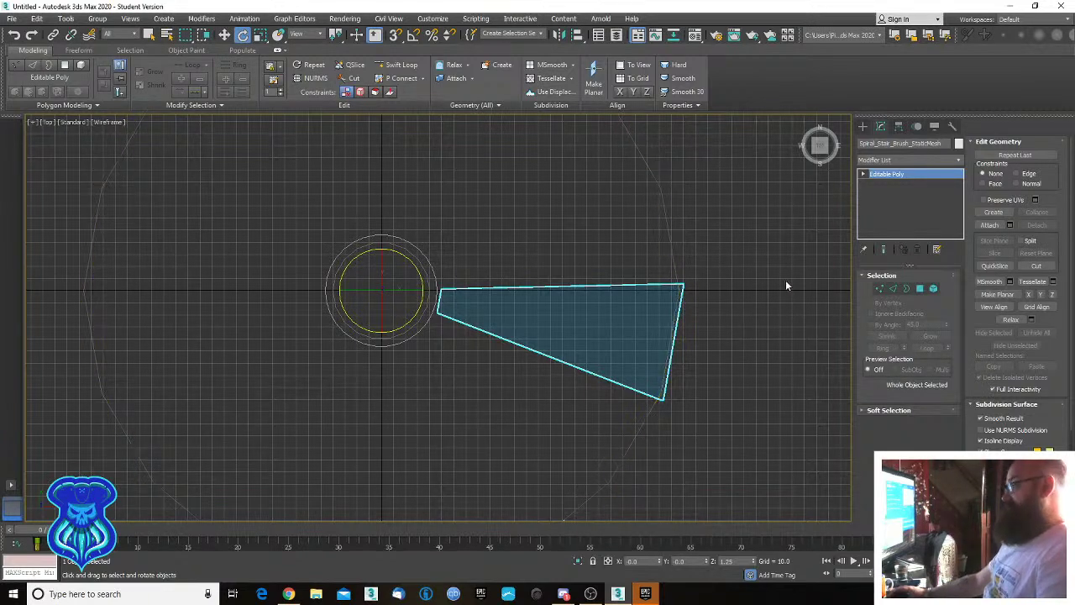
# Delete the enlarged copy of the cylinder.
pyautogui.click(708, 228)
pyautogui.click(632, 252)
pyautogui.press('Delete')
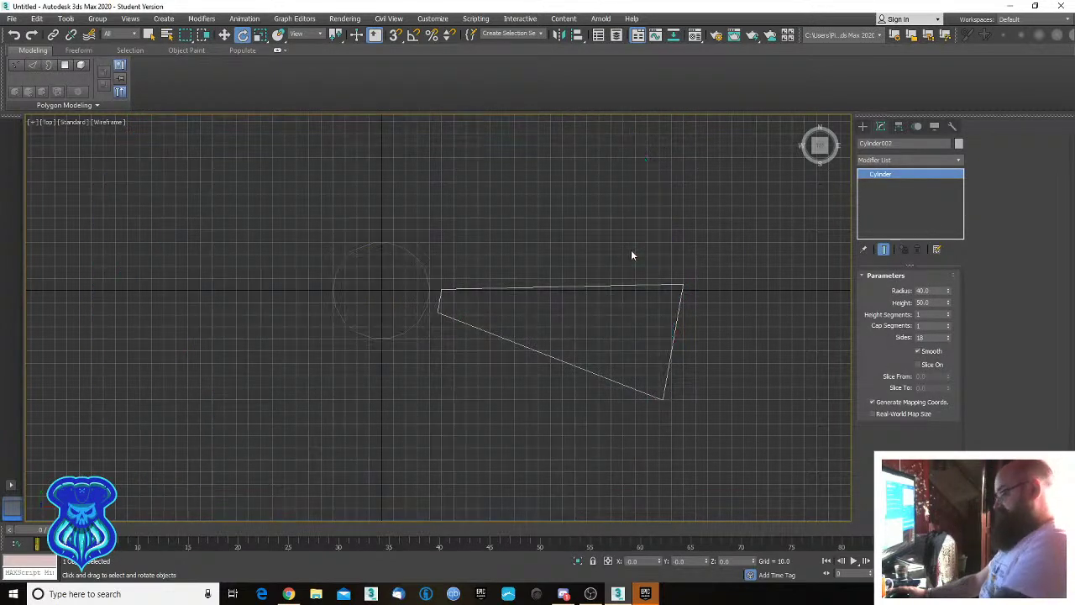
# Restore shaded display and return to a Perspective view showing the cylinder and the wedge step at an angle.
pyautogui.press('z')
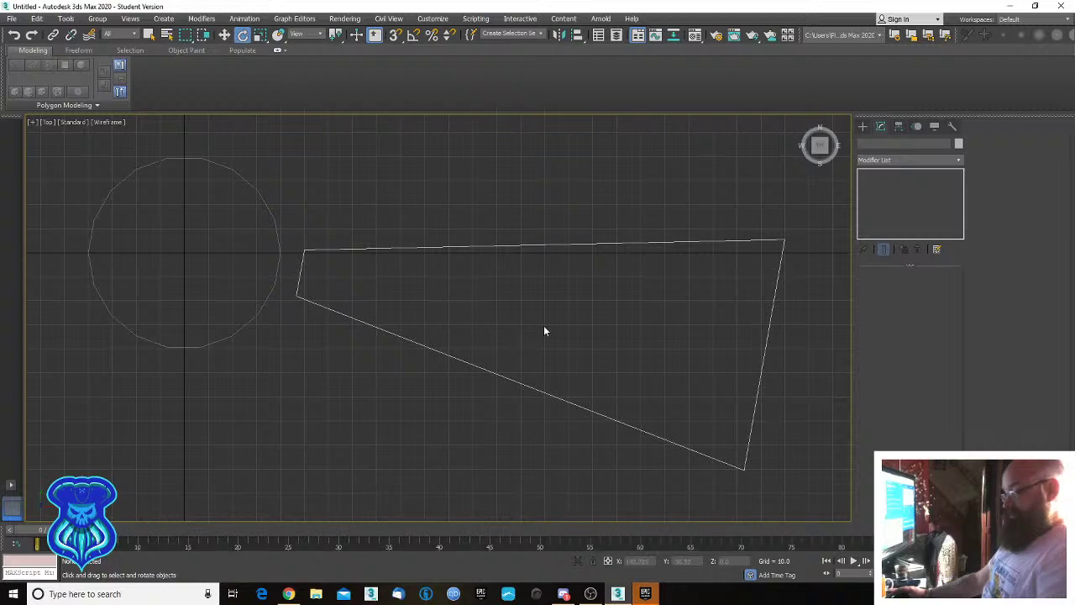
pyautogui.press('F3')
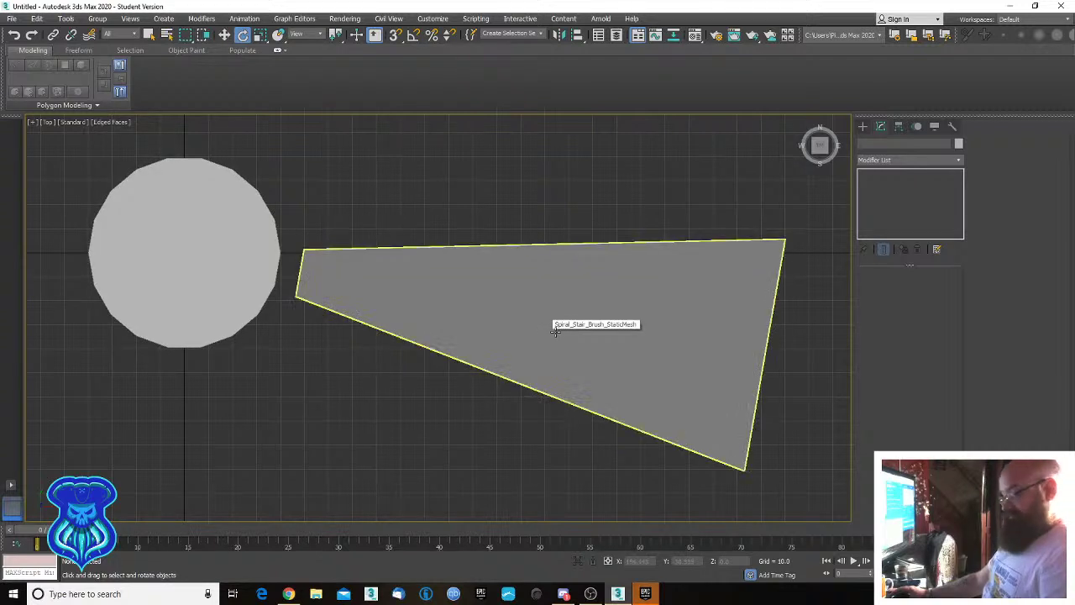
pyautogui.press('p')
pyautogui.keyDown('alt'); pyautogui.moveTo(591, 344); pyautogui.dragTo(693, 367, button='middle'); pyautogui.keyUp('alt')
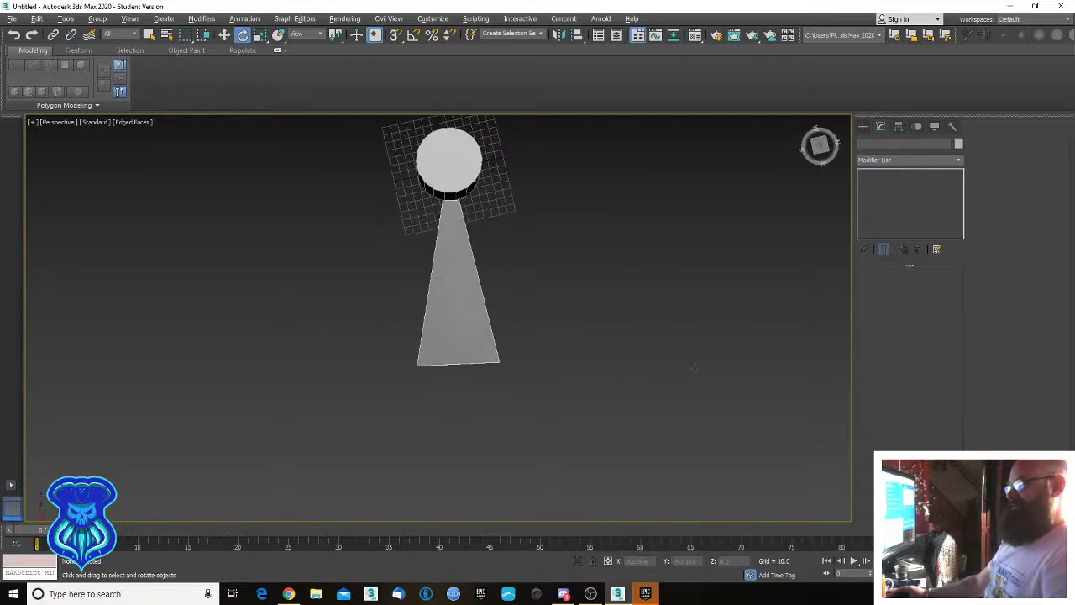
pyautogui.keyDown('alt'); pyautogui.moveTo(548, 306); pyautogui.dragTo(600, 269, button='middle'); pyautogui.keyUp('alt')
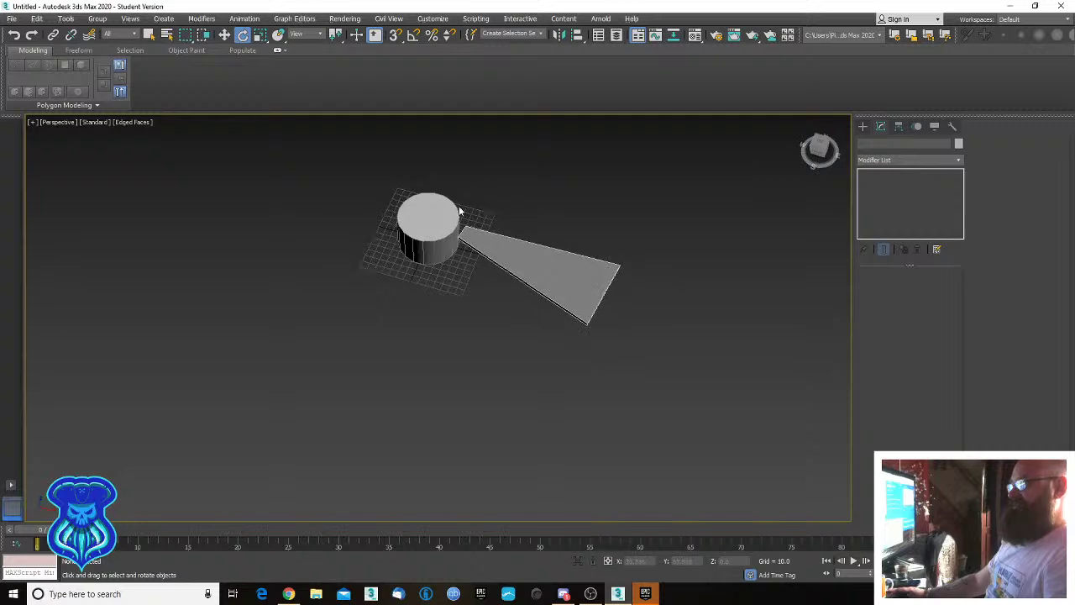
# Select the central cylinder to show its number of sides and switch to the Windows Calculator.
pyautogui.click(440, 218)
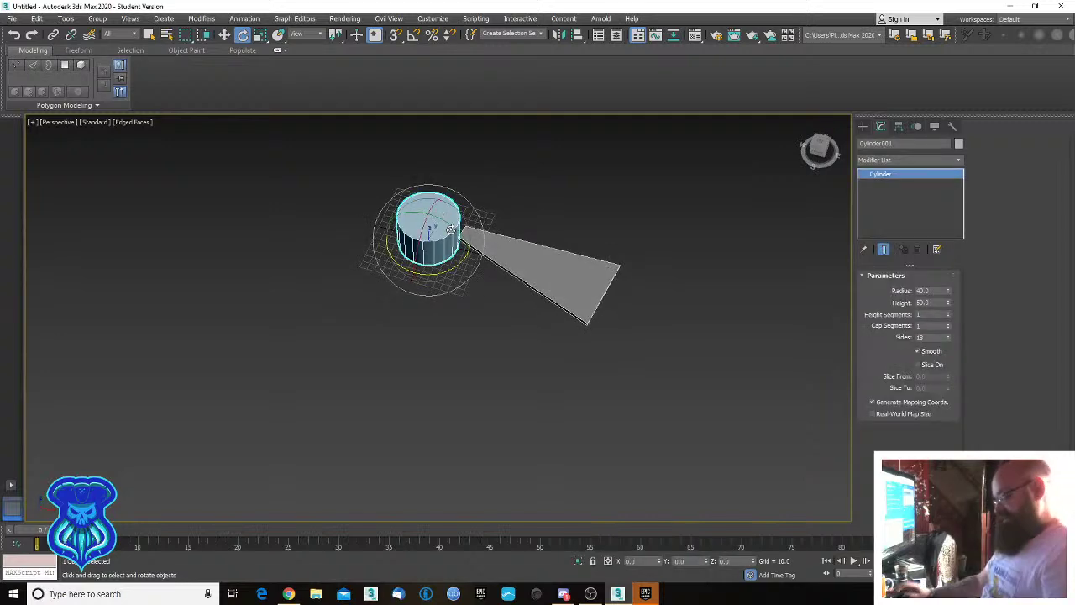
pyautogui.press('super')
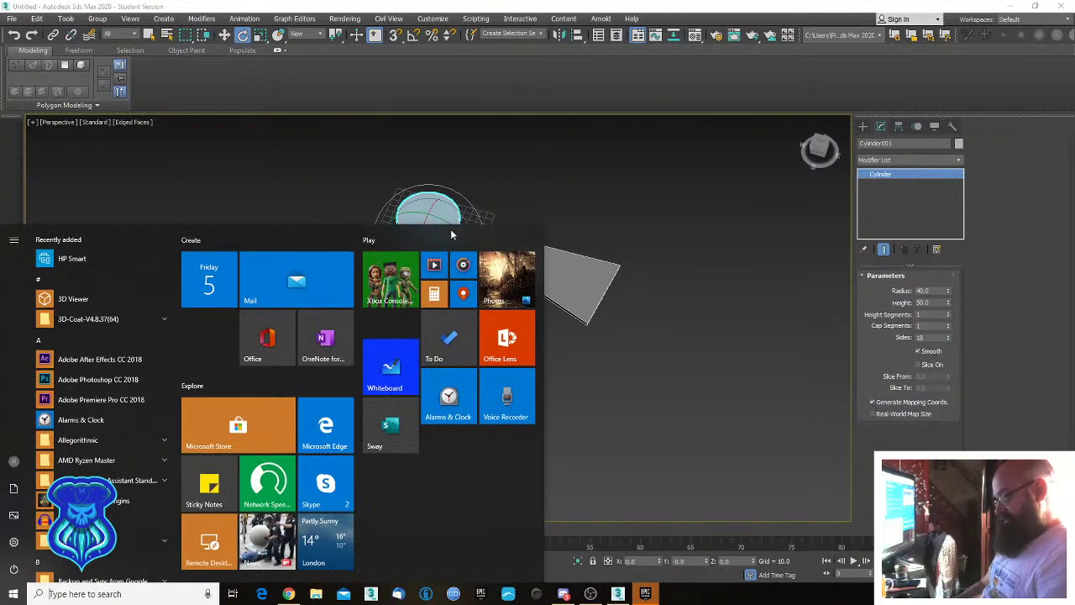
pyautogui.write('calc')
pyautogui.press('Return')
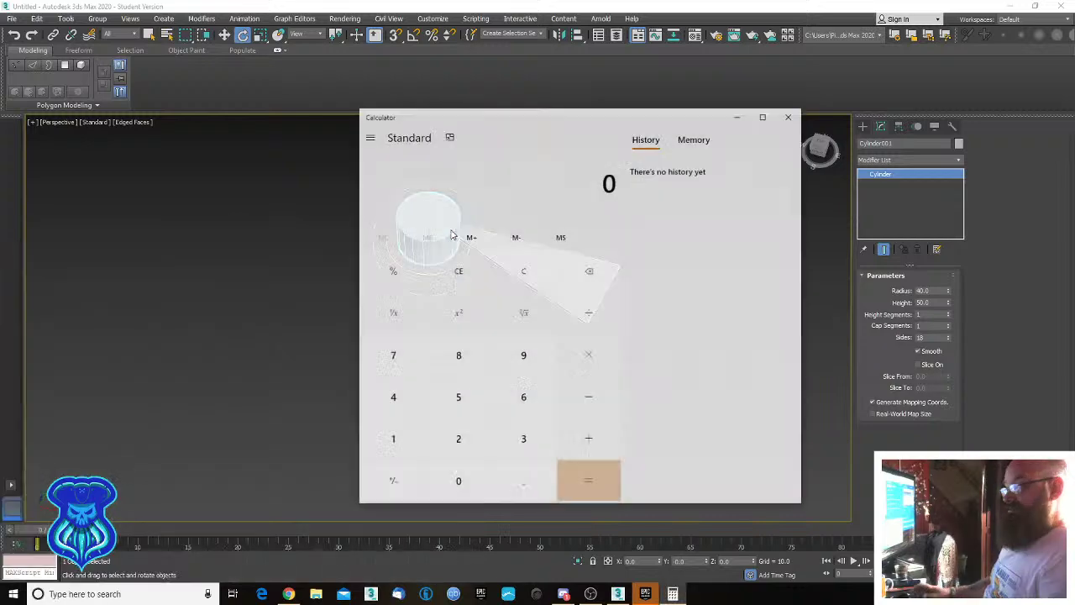
pyautogui.write('360/')
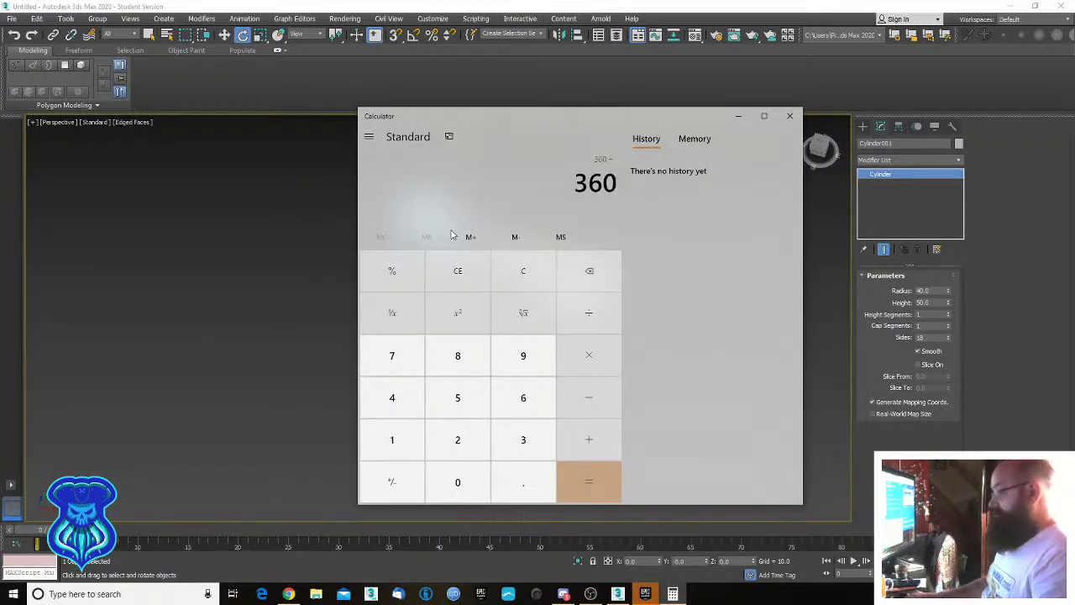
pyautogui.press('Escape')
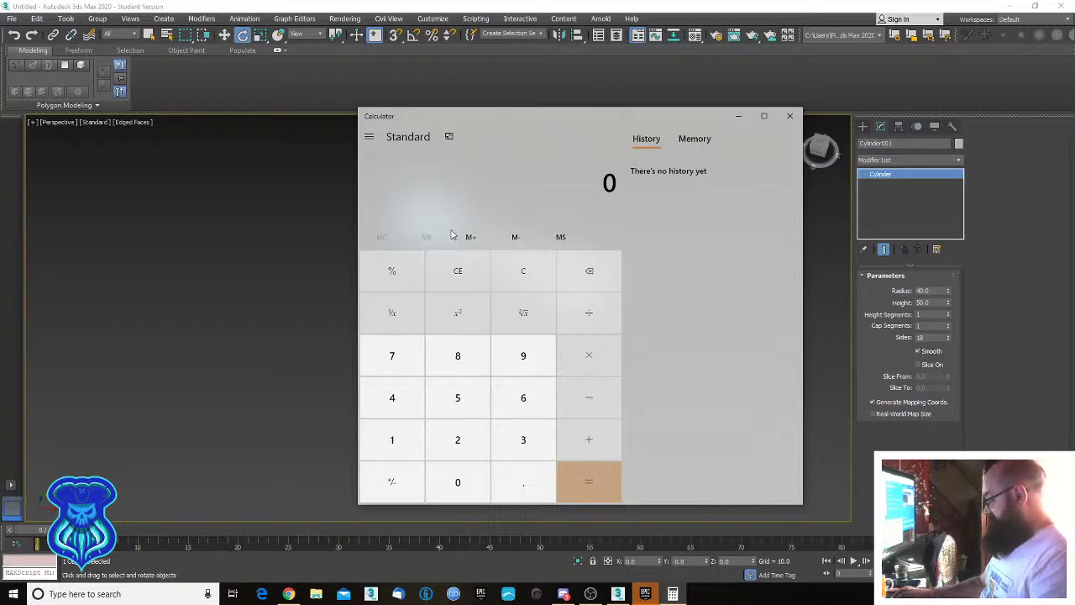
pyautogui.press('Return')
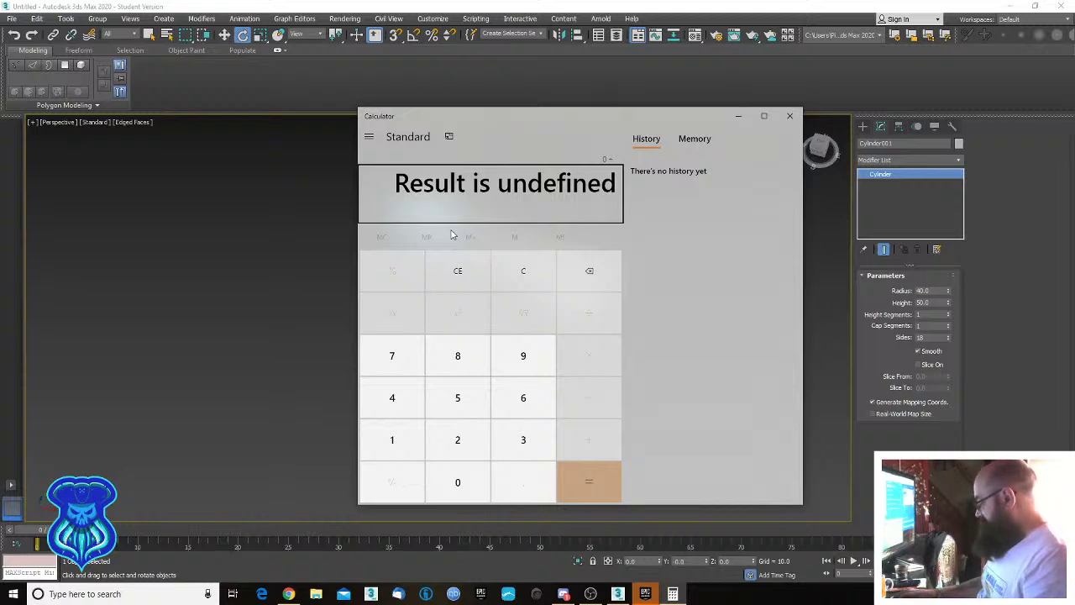
pyautogui.press('Escape')
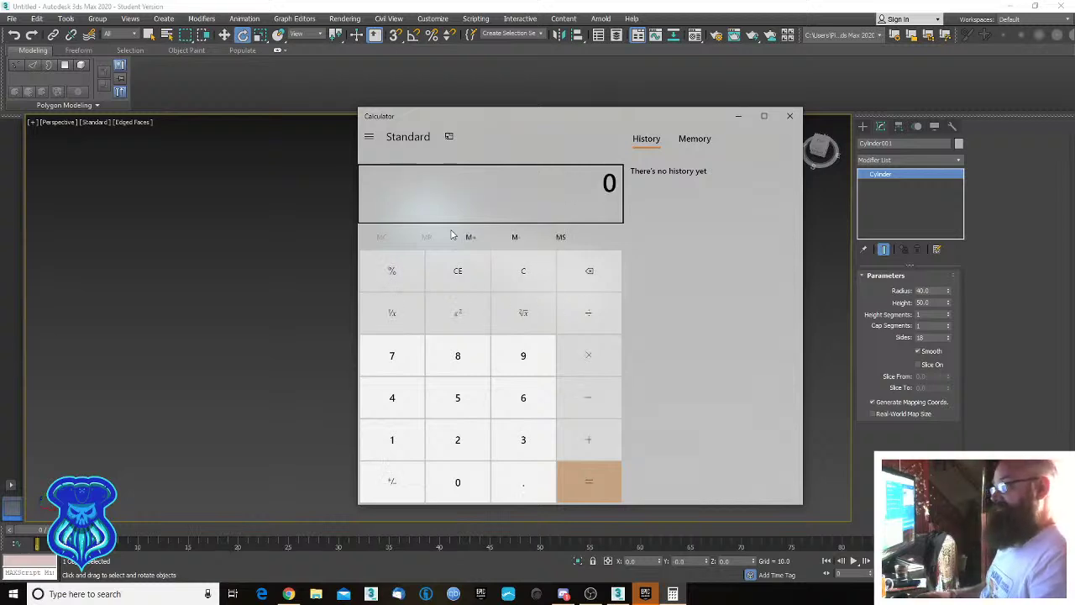
pyautogui.press('/')
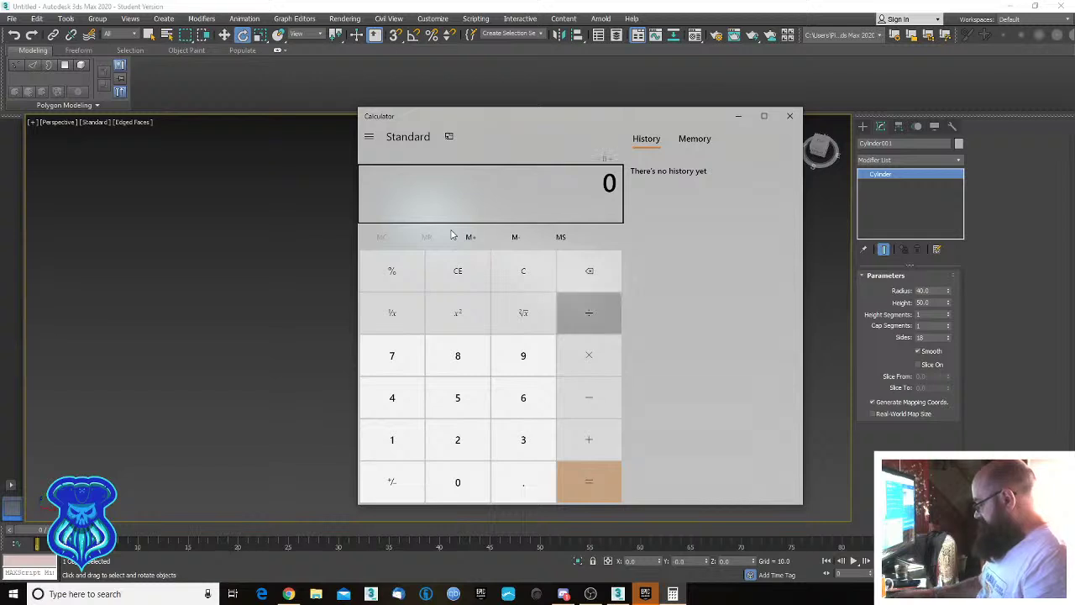
pyautogui.press('Return')
pyautogui.press('Escape')
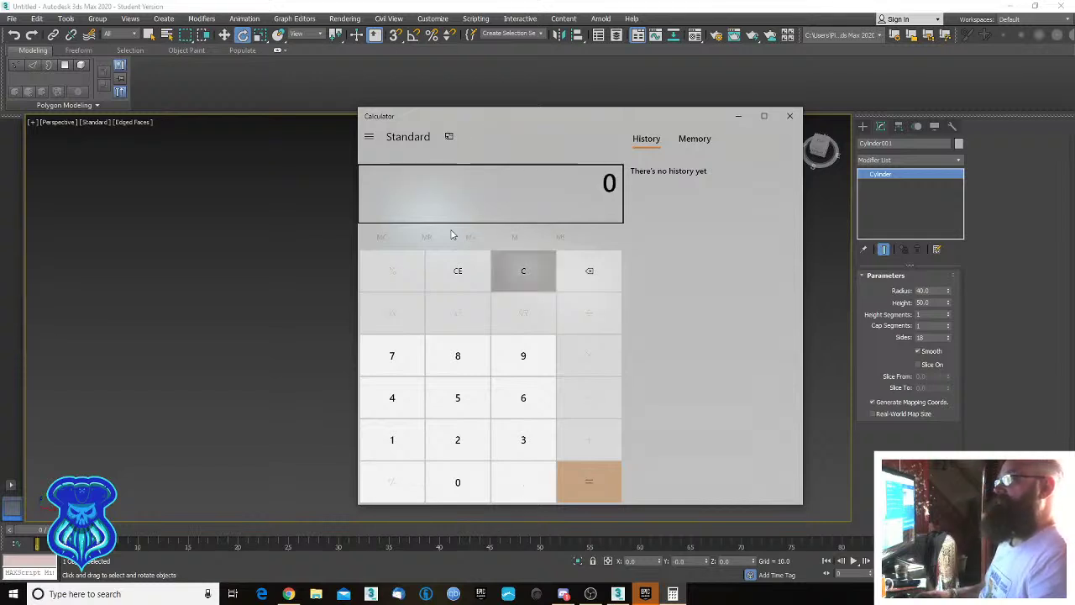
# Calculate 360 ÷ 18 for the angle per cylinder side, then close the Calculator.
pyautogui.click(514, 433)
pyautogui.click(521, 400)
pyautogui.click(453, 480)
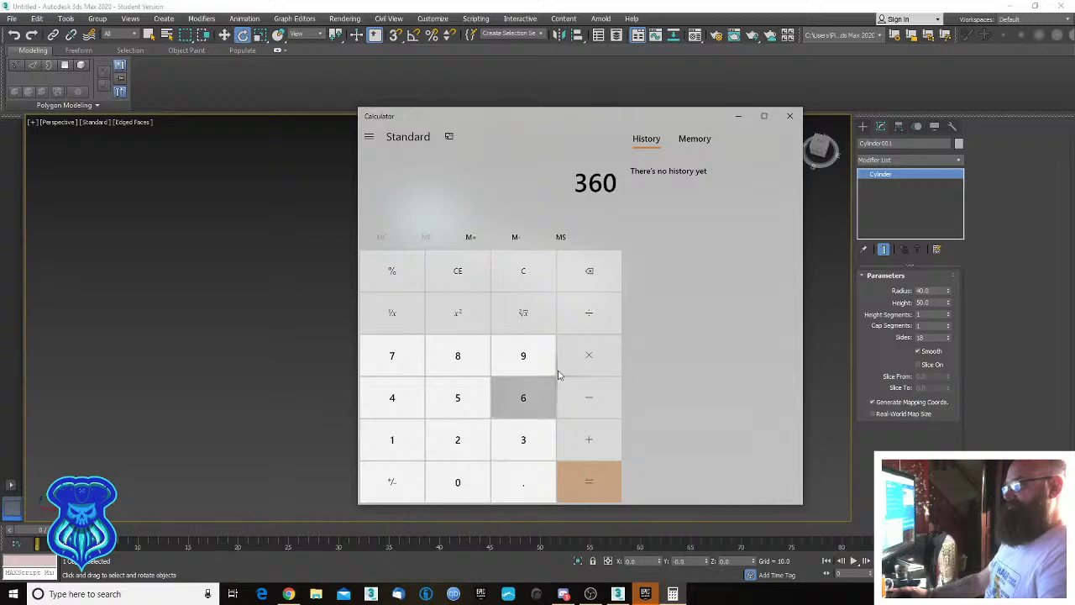
pyautogui.click(583, 314)
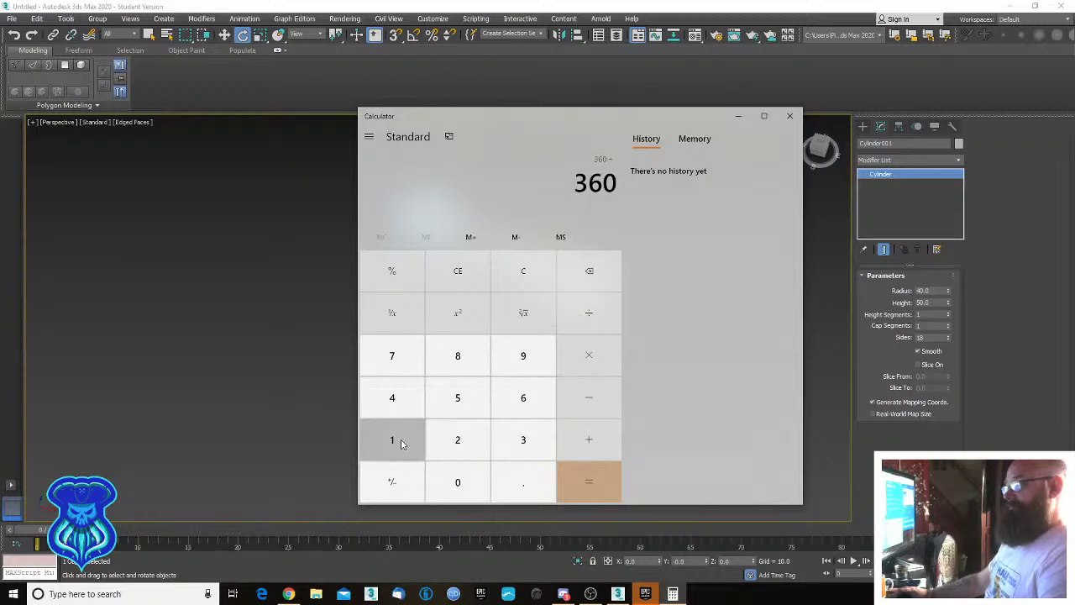
pyautogui.click(401, 444)
pyautogui.click(457, 355)
pyautogui.click(601, 484)
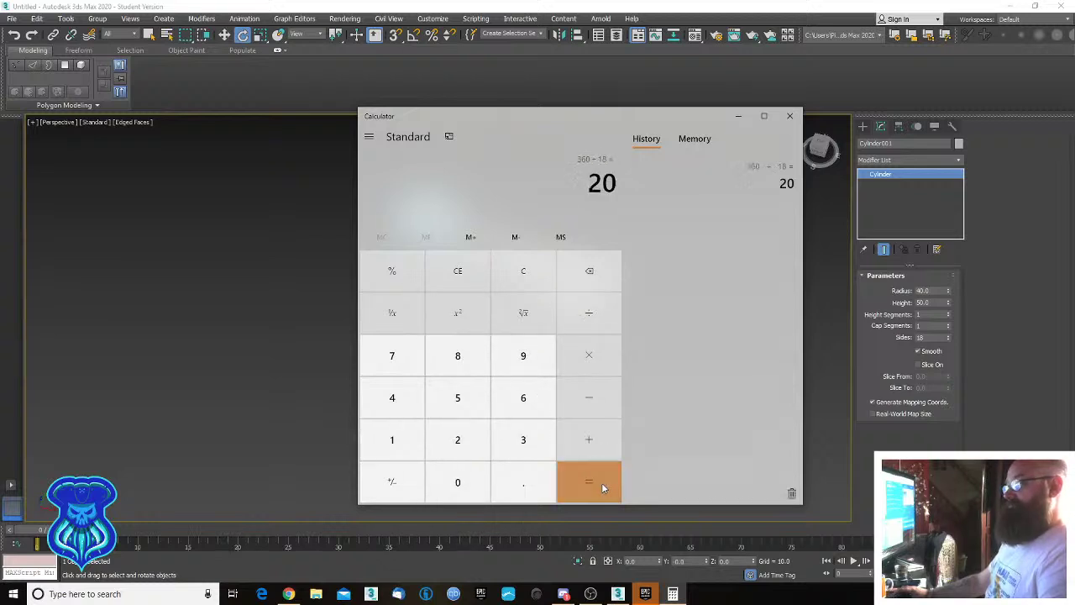
pyautogui.click(788, 117)
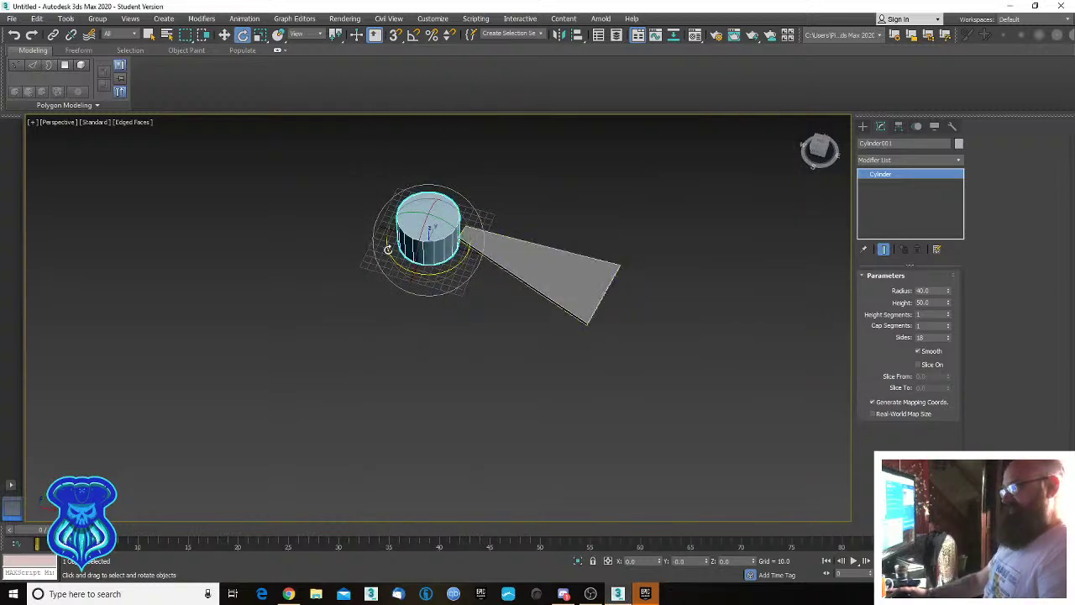
# With angle snap on, make one copy of the wedge step rotated -20 degrees around Z about the central cylinder.
pyautogui.keyDown('alt'); pyautogui.moveTo(556, 380); pyautogui.dragTo(502, 337, button='middle'); pyautogui.keyUp('alt')
pyautogui.scroll(4, 501, 300)
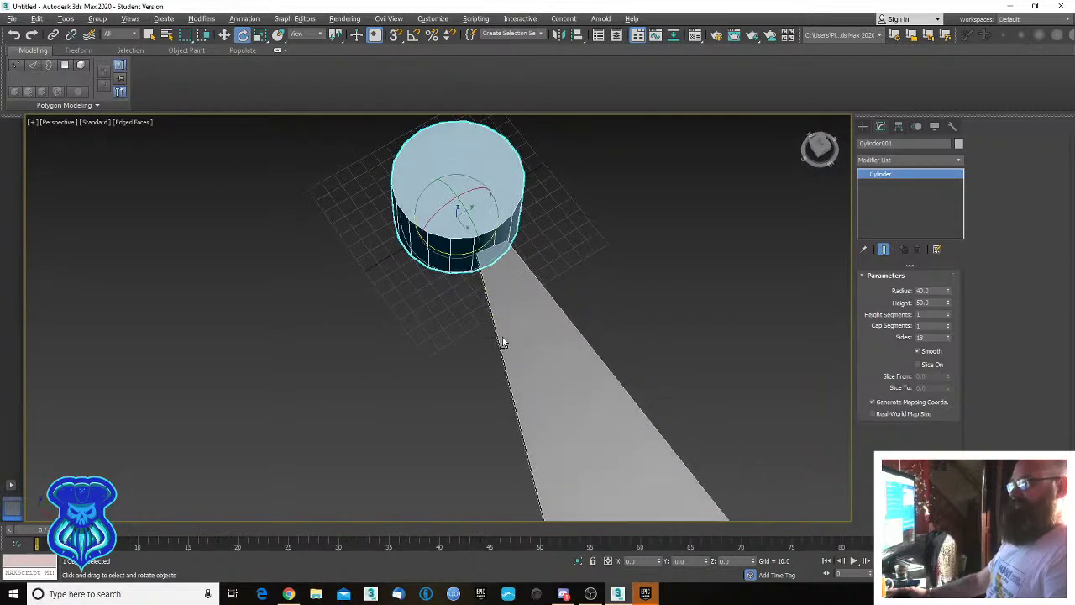
pyautogui.press('w')
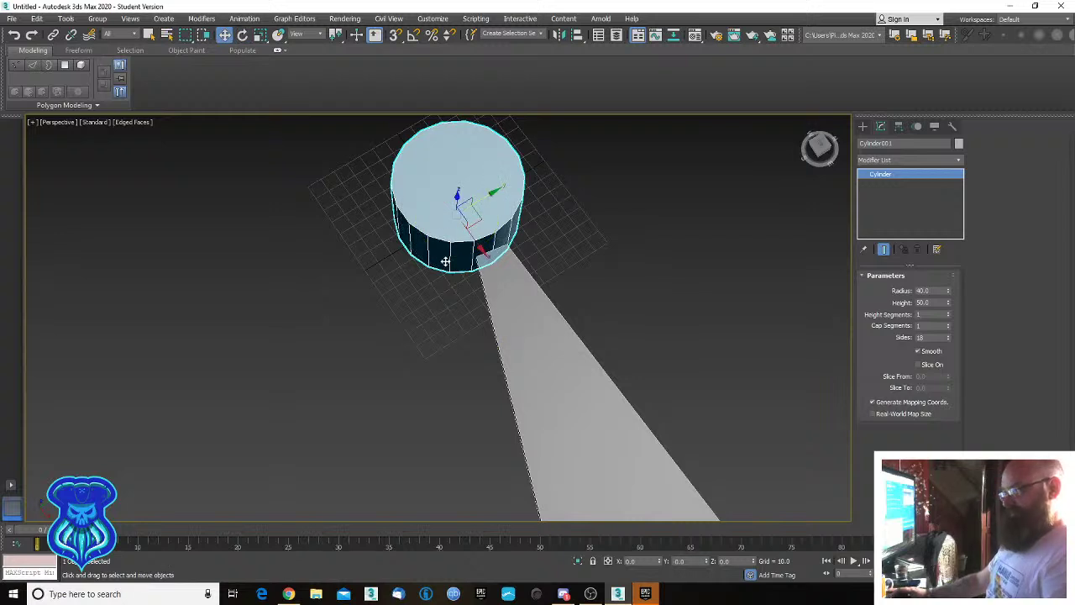
pyautogui.press('e')
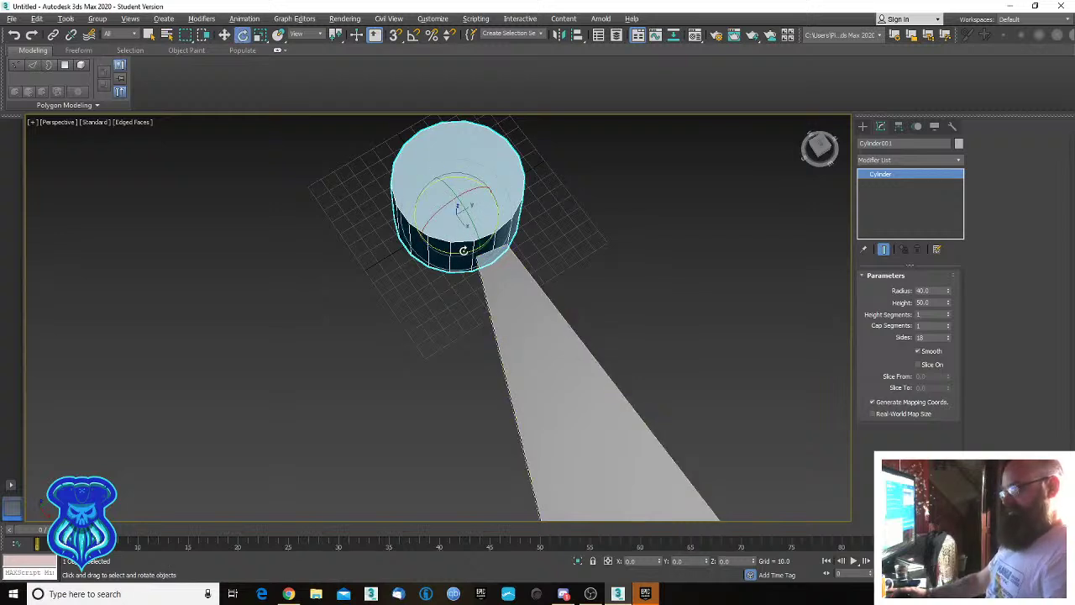
pyautogui.hotkey('ctrl', 'd')
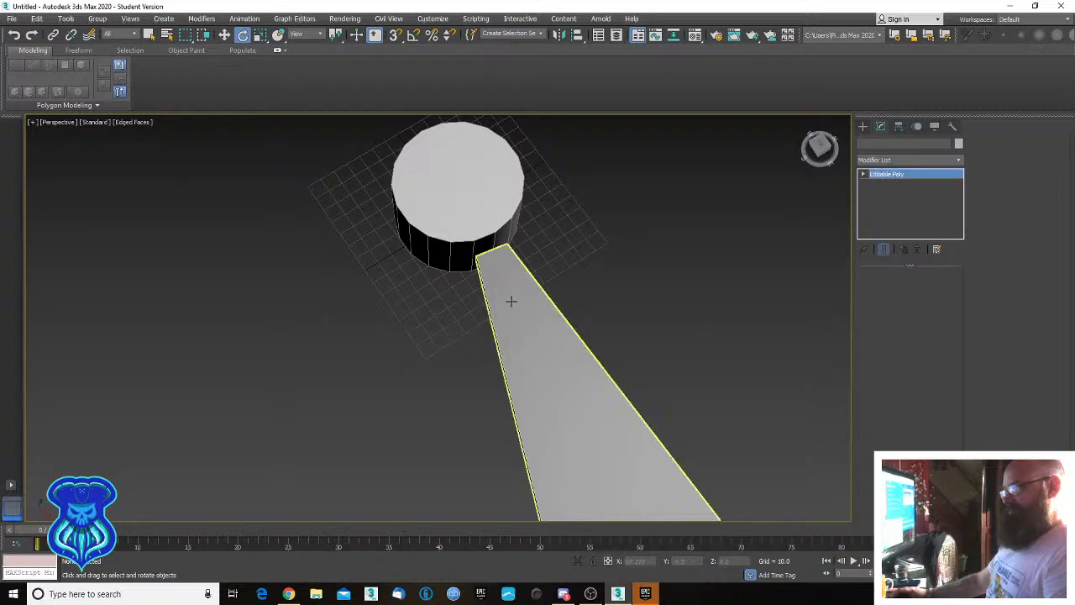
pyautogui.click(509, 297)
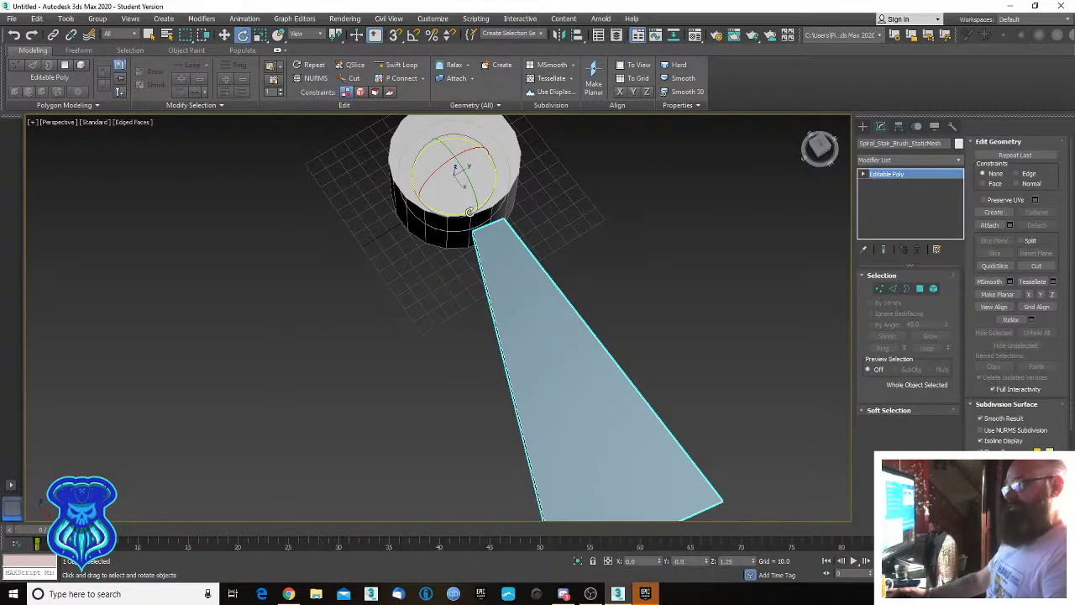
pyautogui.keyDown('shift'); pyautogui.moveTo(460, 210); pyautogui.dragTo(444, 219); pyautogui.keyUp('shift')
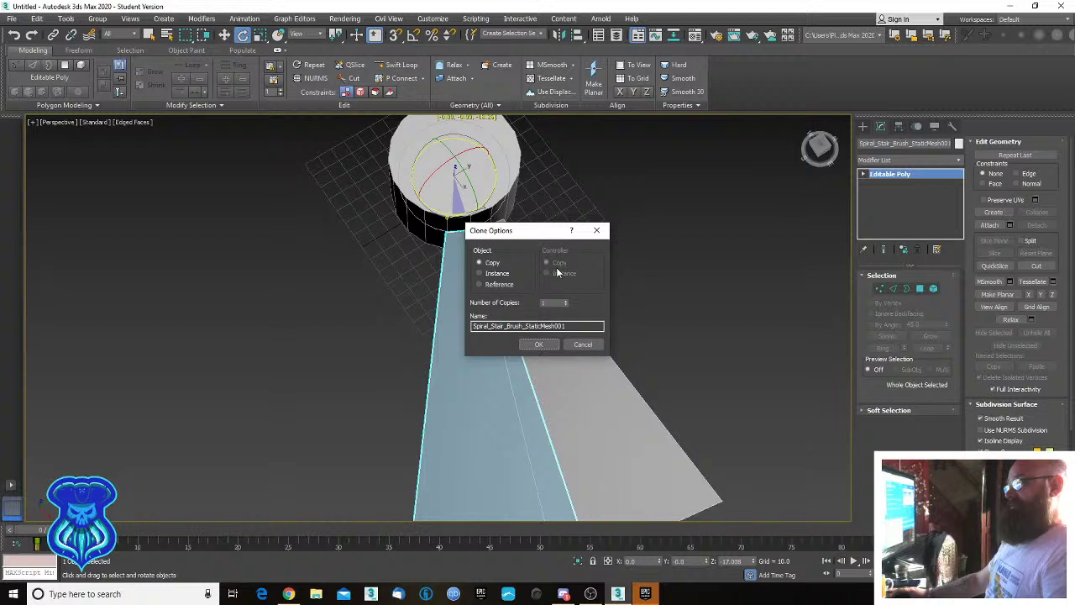
pyautogui.click(580, 342)
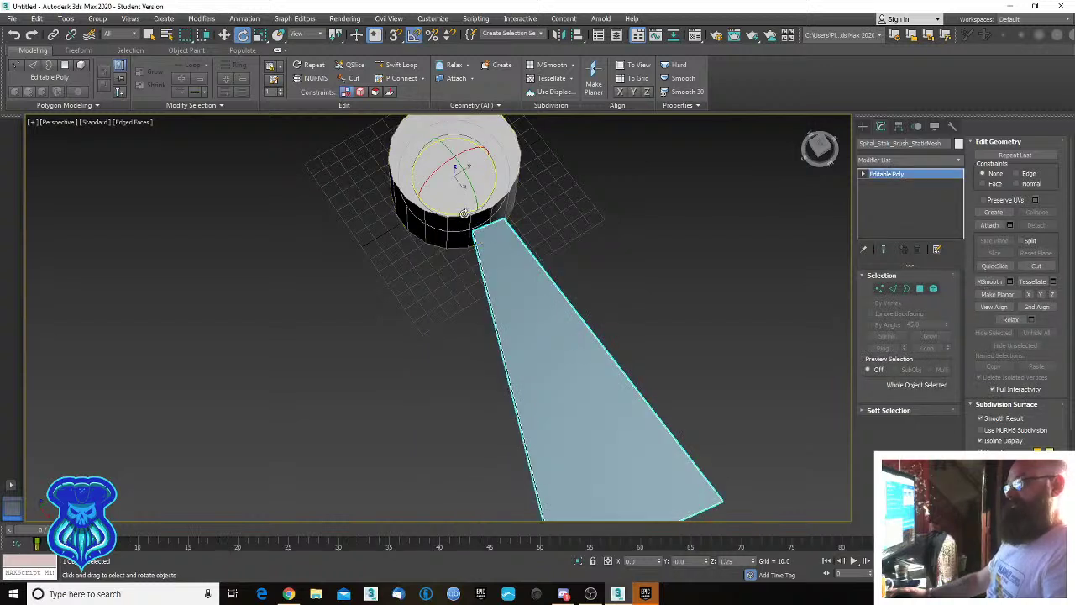
pyautogui.moveTo(462, 213); pyautogui.dragTo(451, 224)
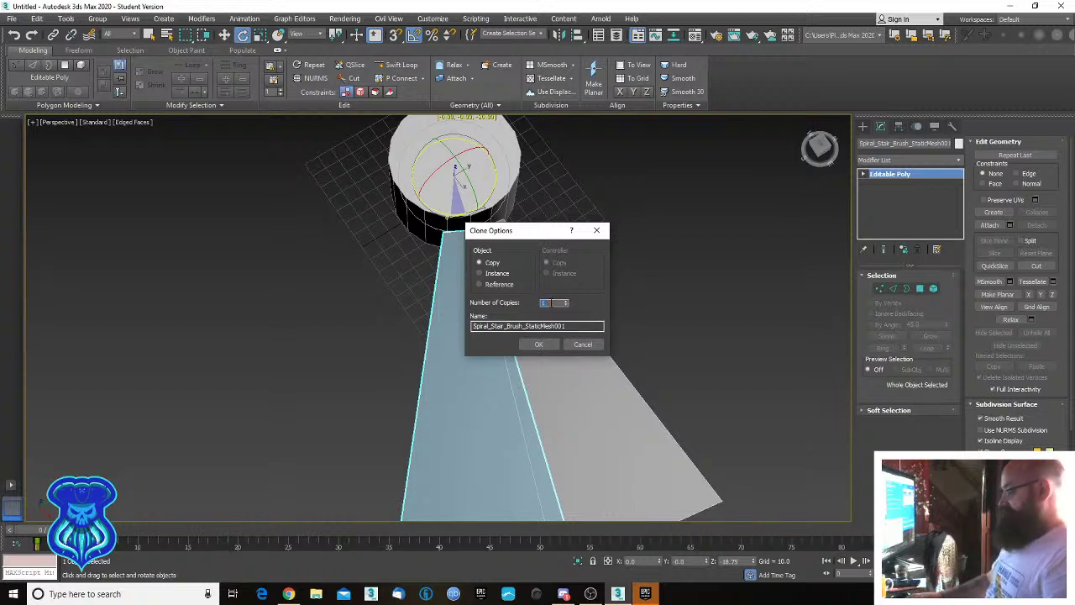
pyautogui.click(538, 344)
# Copy the rotated wedge step repeatedly at -20 degree intervals around Z to fill the full circle around the cylinder.
pyautogui.keyDown('alt'); pyautogui.moveTo(589, 373); pyautogui.dragTo(536, 277, button='middle'); pyautogui.keyUp('alt')
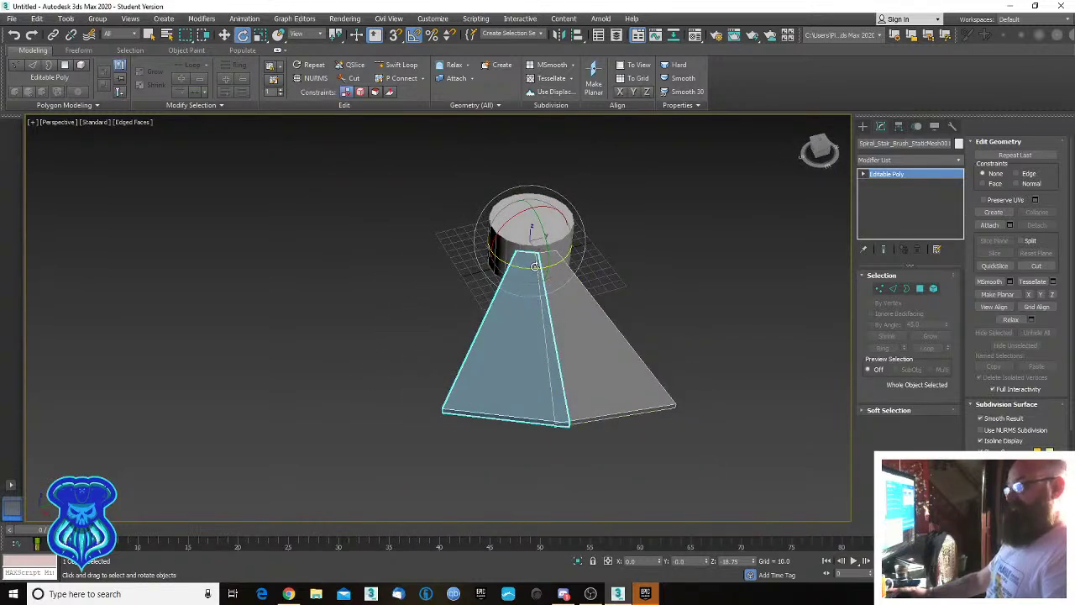
pyautogui.moveTo(535, 266)
pyautogui.mouseDown()
pyautogui.moveTo(509, 271)
pyautogui.moveTo(521, 262)
pyautogui.mouseUp()
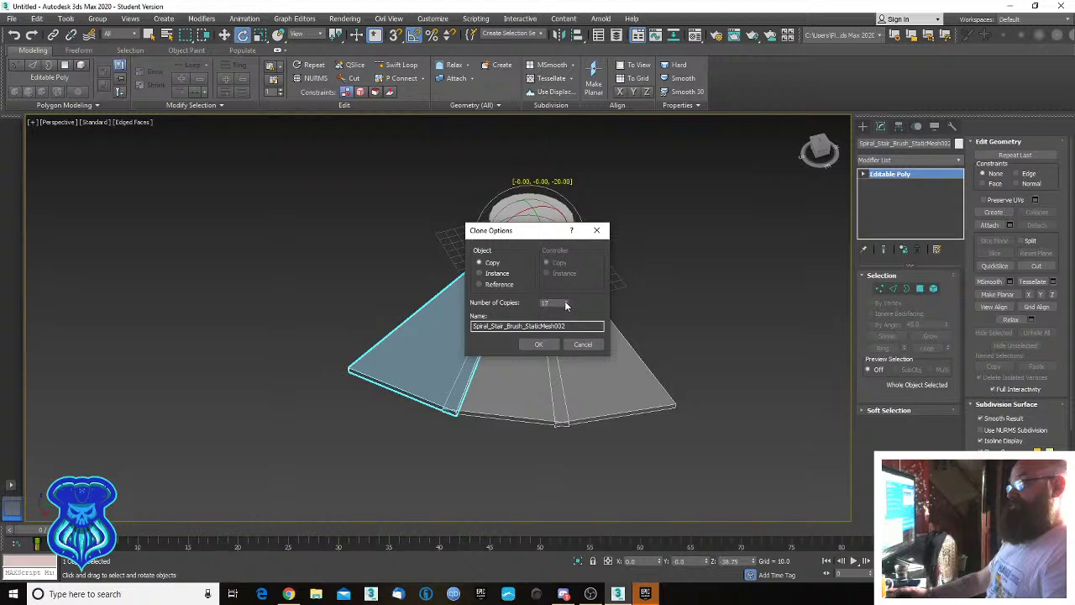
pyautogui.click(542, 345)
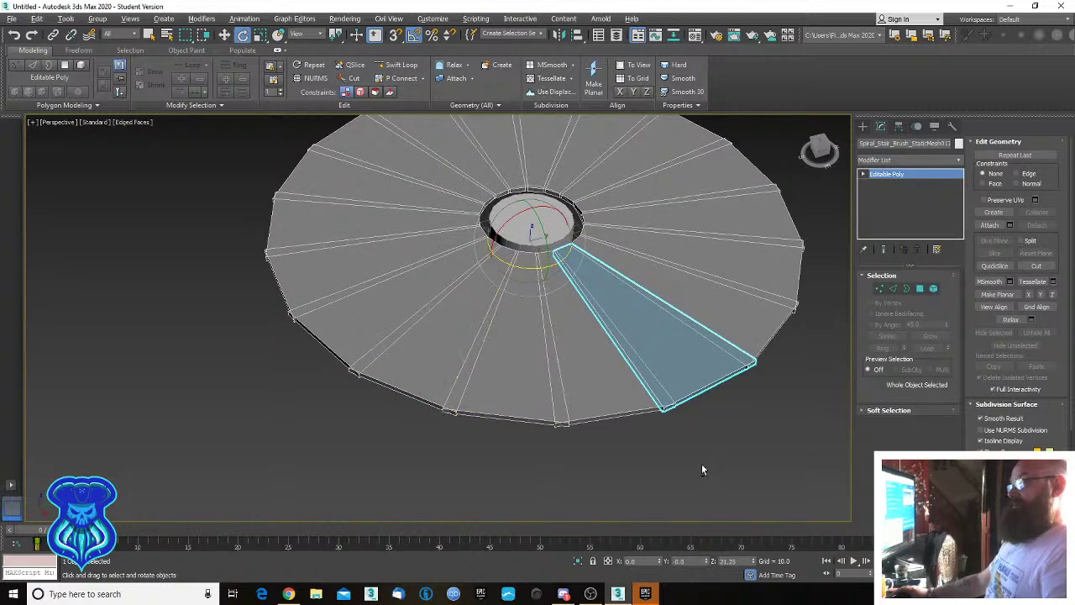
# Delete all the copied wedge steps around the cylinder, keeping only the original step.
pyautogui.moveTo(702, 465)
pyautogui.keyDown('alt'); pyautogui.mouseDown(button='middle')
pyautogui.moveTo(666, 418)
pyautogui.moveTo(677, 403)
pyautogui.moveTo(684, 444)
pyautogui.moveTo(690, 437)
pyautogui.moveTo(624, 451)
pyautogui.mouseUp(button='middle'); pyautogui.keyUp('alt')
pyautogui.moveTo(728, 185); pyautogui.dragTo(608, 481)
pyautogui.press('Delete')
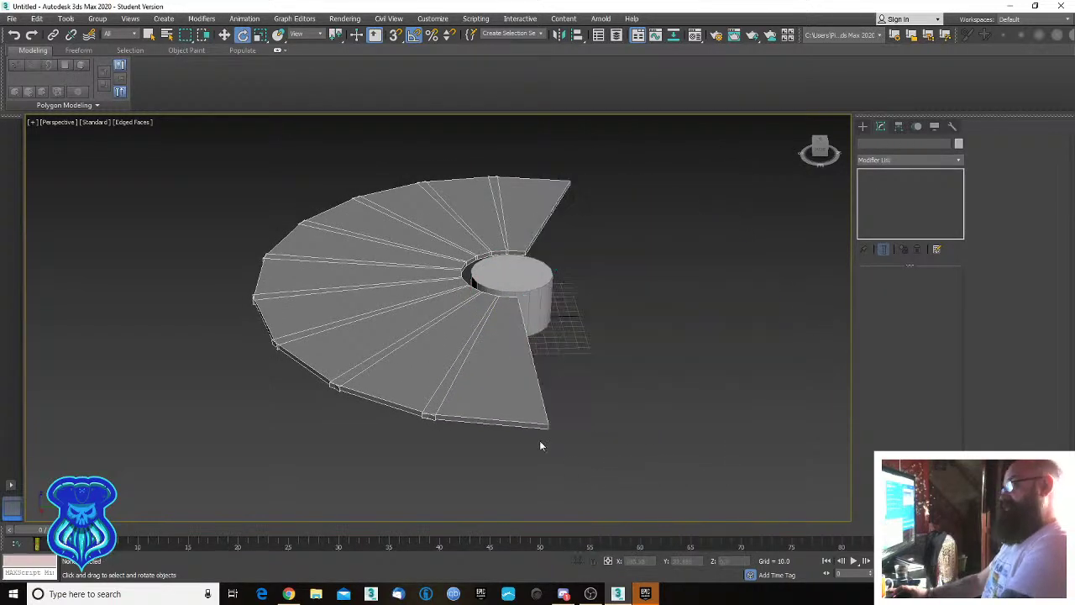
pyautogui.click(489, 410)
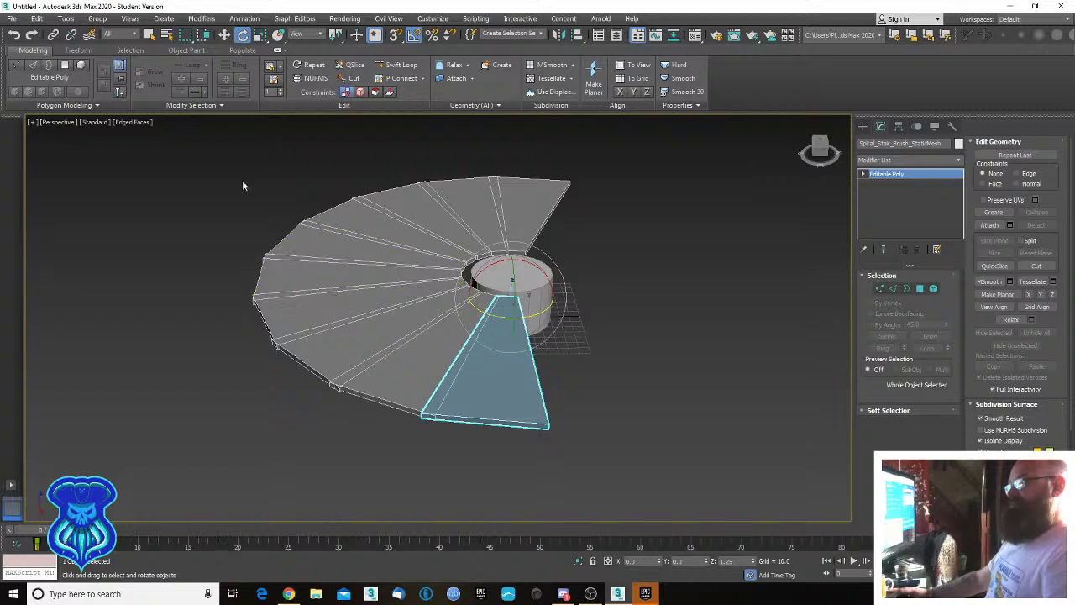
pyautogui.moveTo(374, 413); pyautogui.dragTo(376, 412)
pyautogui.press('Delete')
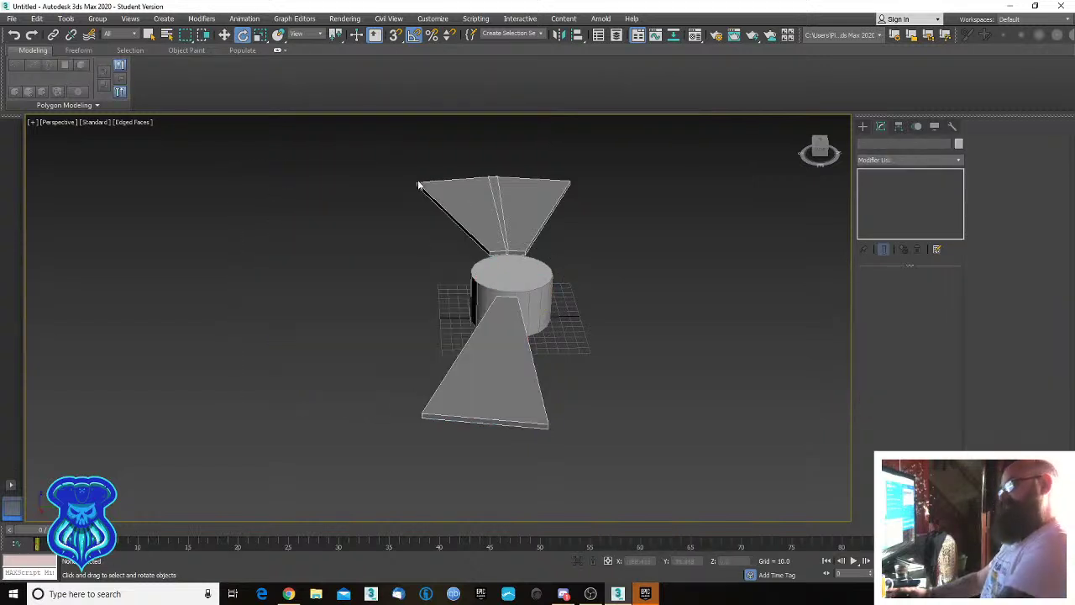
pyautogui.moveTo(497, 210); pyautogui.dragTo(500, 211)
pyautogui.press('Delete')
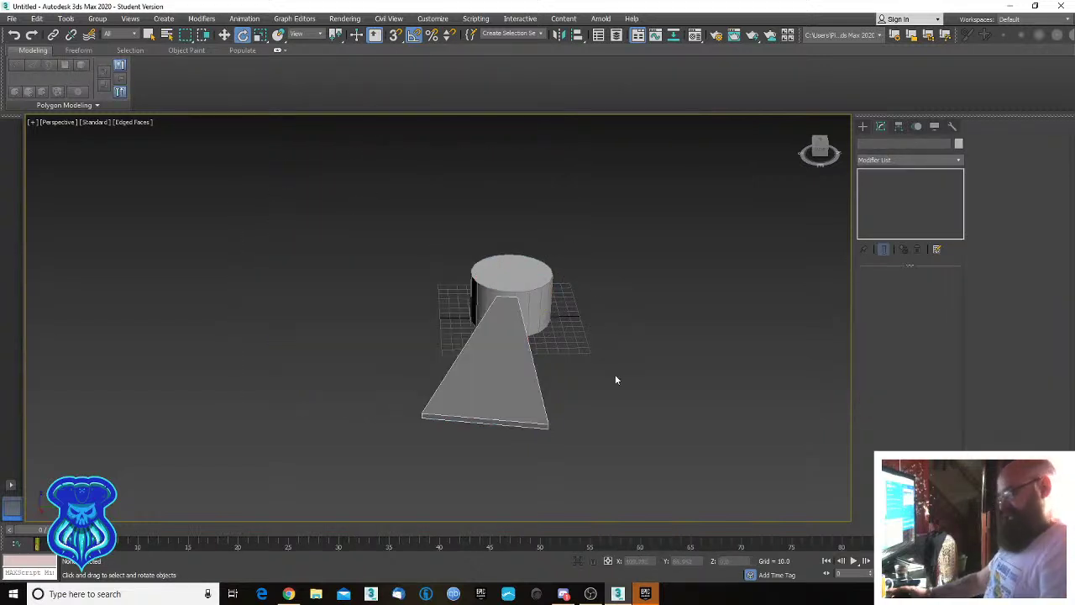
# Lower the wedge step along Z to roughly the middle of the cylinder's height.
pyautogui.keyDown('alt'); pyautogui.moveTo(615, 380); pyautogui.dragTo(550, 357, button='middle'); pyautogui.keyUp('alt')
pyautogui.click(532, 351)
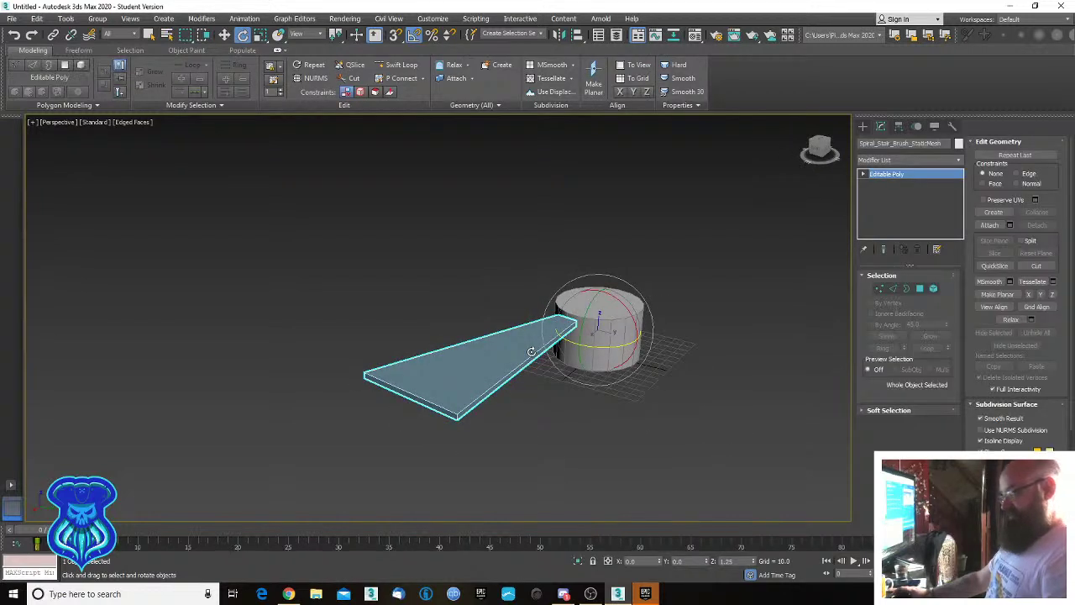
pyautogui.press('w')
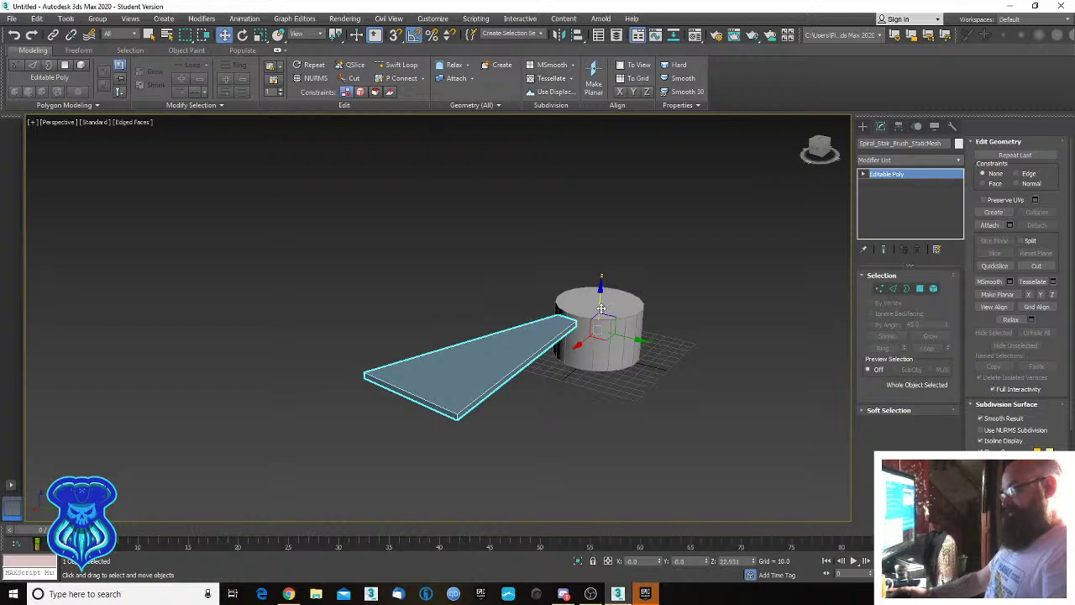
pyautogui.keyDown('alt'); pyautogui.moveTo(595, 319); pyautogui.dragTo(648, 342, button='middle'); pyautogui.keyUp('alt')
pyautogui.moveTo(628, 331); pyautogui.dragTo(625, 355)
# Convert the central cylinder to an Editable Poly.
pyautogui.keyDown('alt'); pyautogui.moveTo(648, 394); pyautogui.dragTo(604, 381, button='middle'); pyautogui.keyUp('alt')
pyautogui.scroll(4, 626, 393)
pyautogui.click(769, 353)
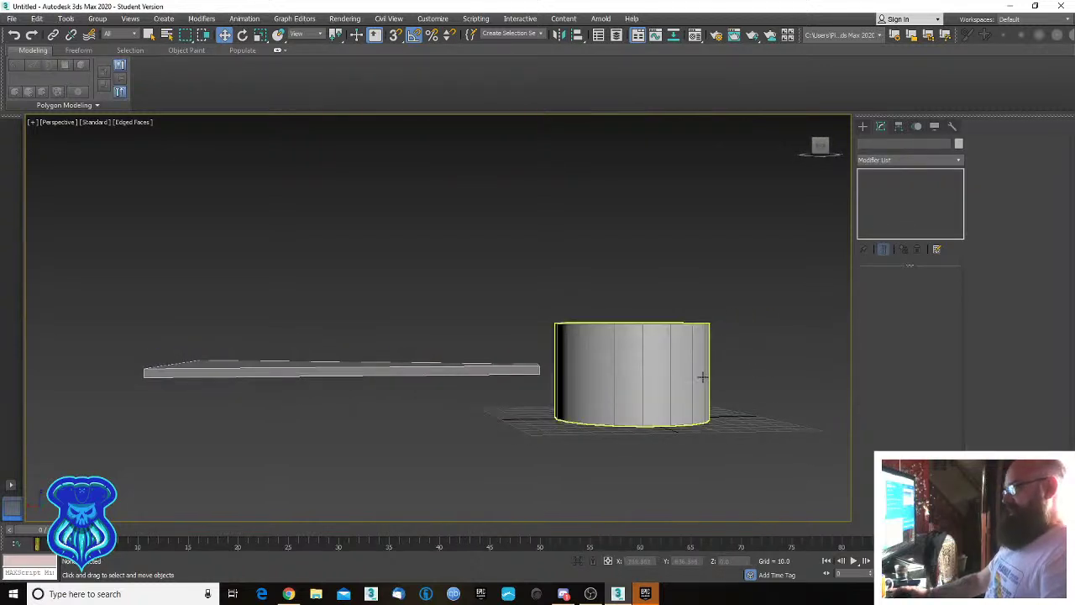
pyautogui.click(701, 378)
pyautogui.rightClick(620, 358)
pyautogui.moveTo(664, 465)
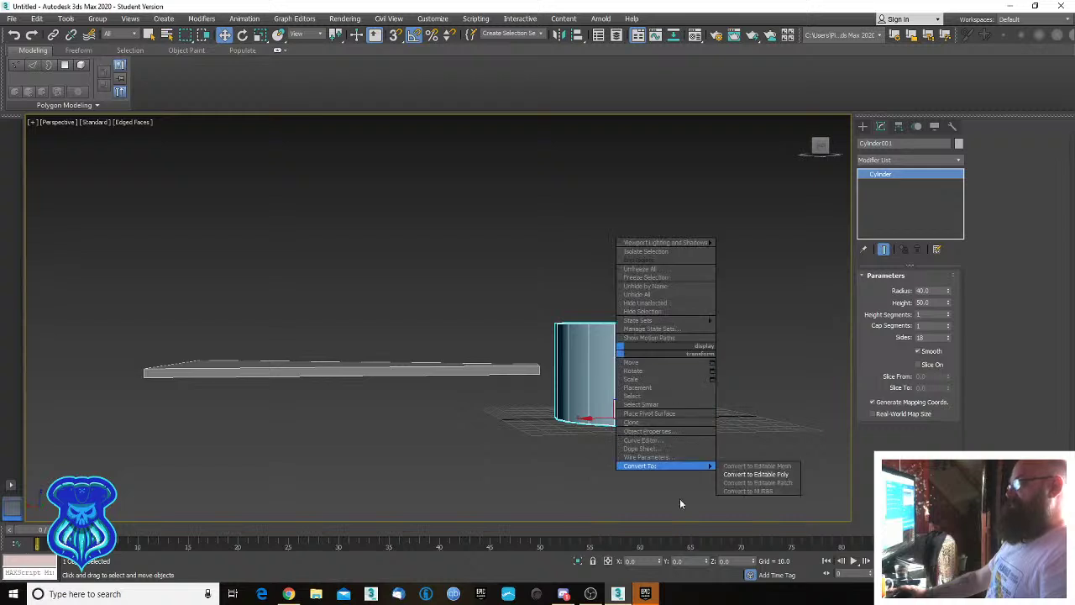
pyautogui.click(754, 473)
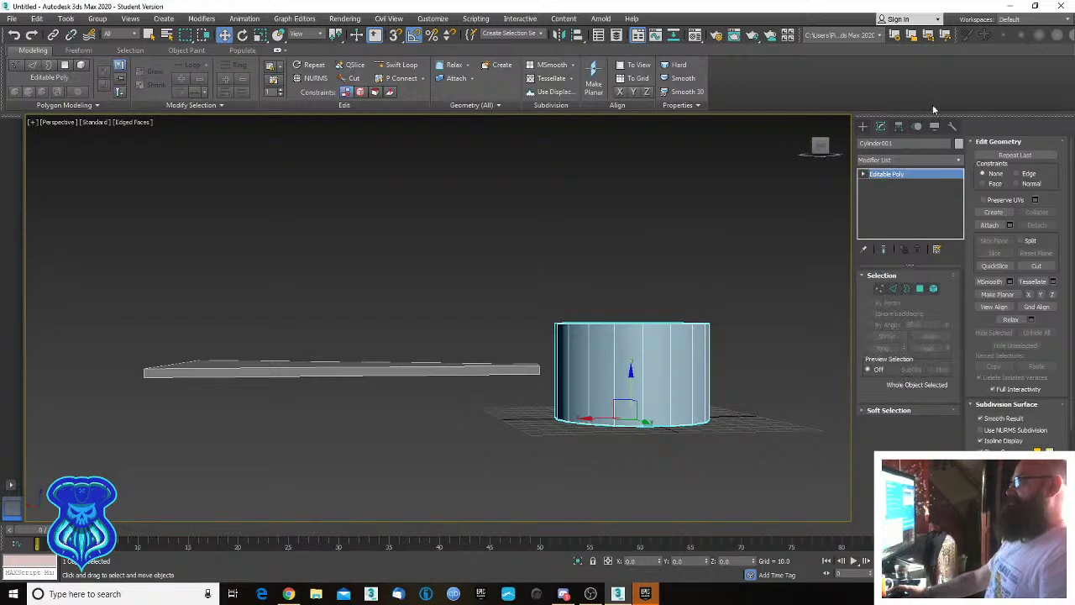
# Connect all 18 vertical edges of the cylinder with a single horizontal edge loop at mid-height.
pyautogui.click(894, 289)
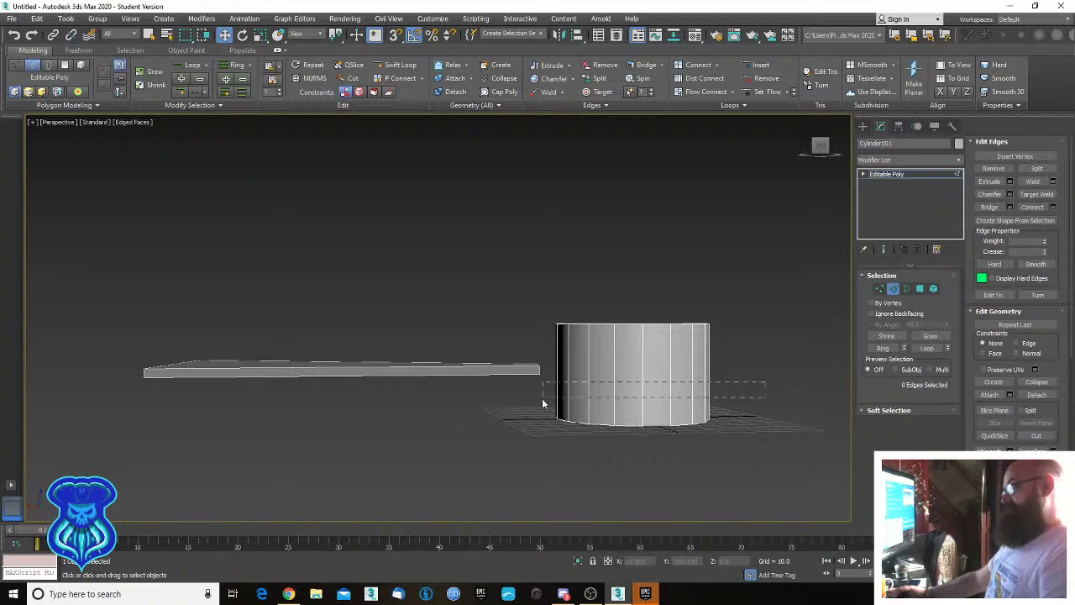
pyautogui.moveTo(515, 384); pyautogui.dragTo(515, 385)
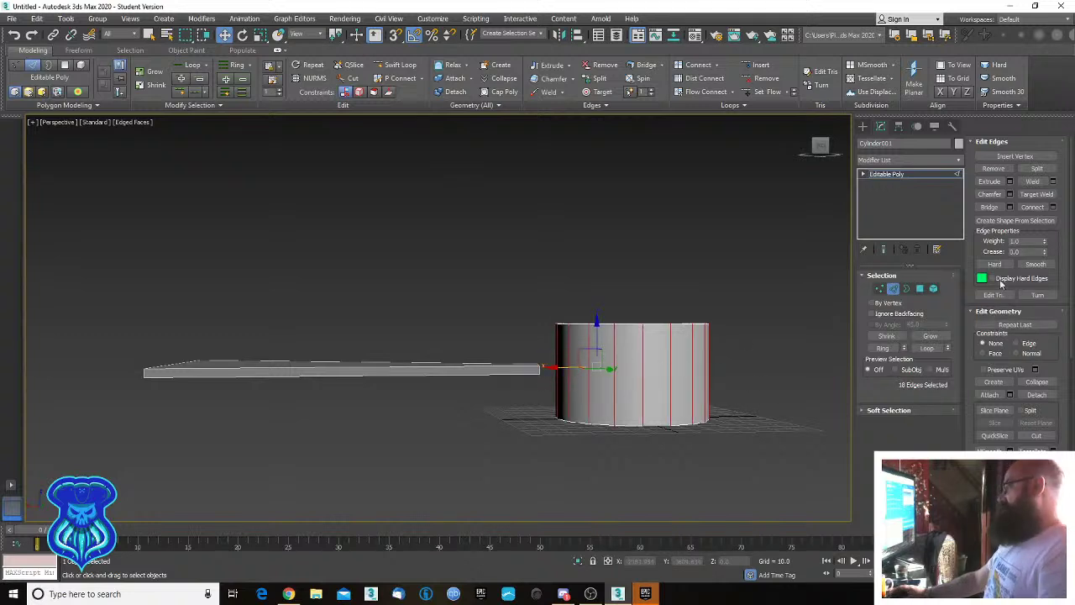
pyautogui.click(1032, 207)
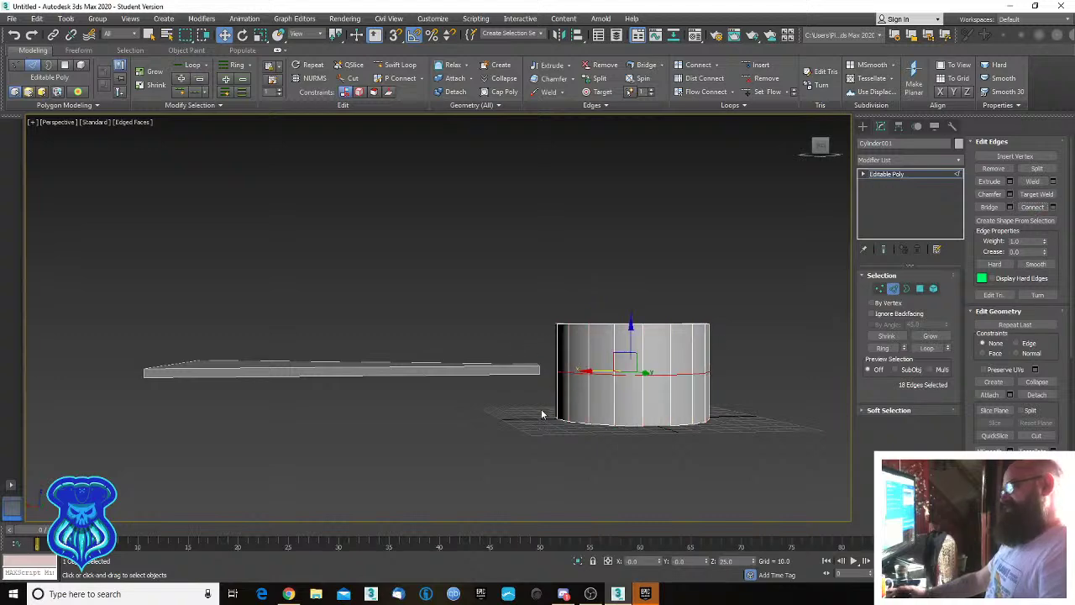
pyautogui.press('l')
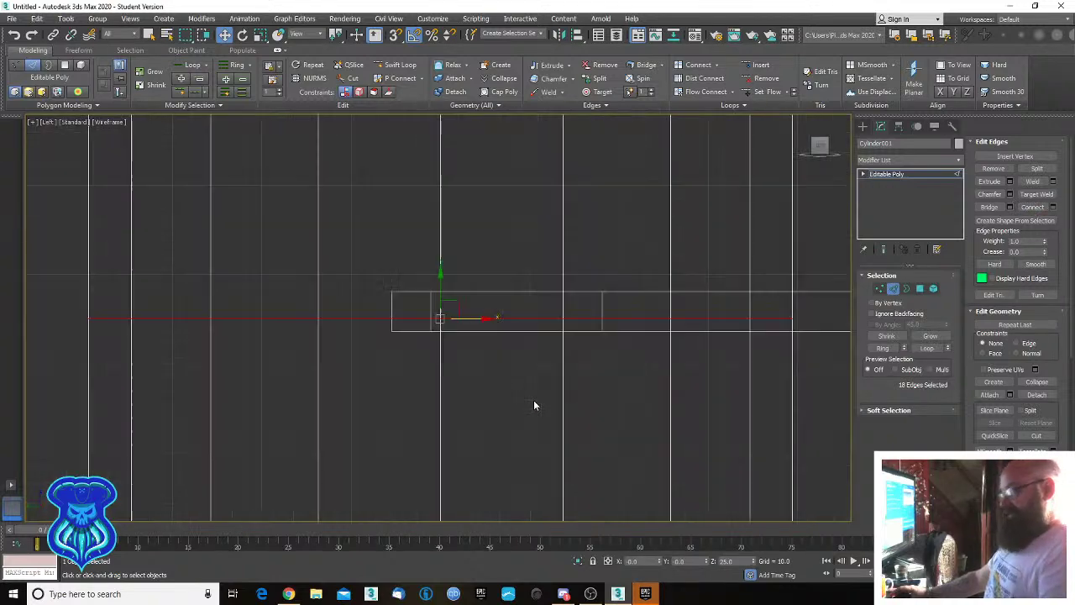
pyautogui.scroll(5, 503, 383)
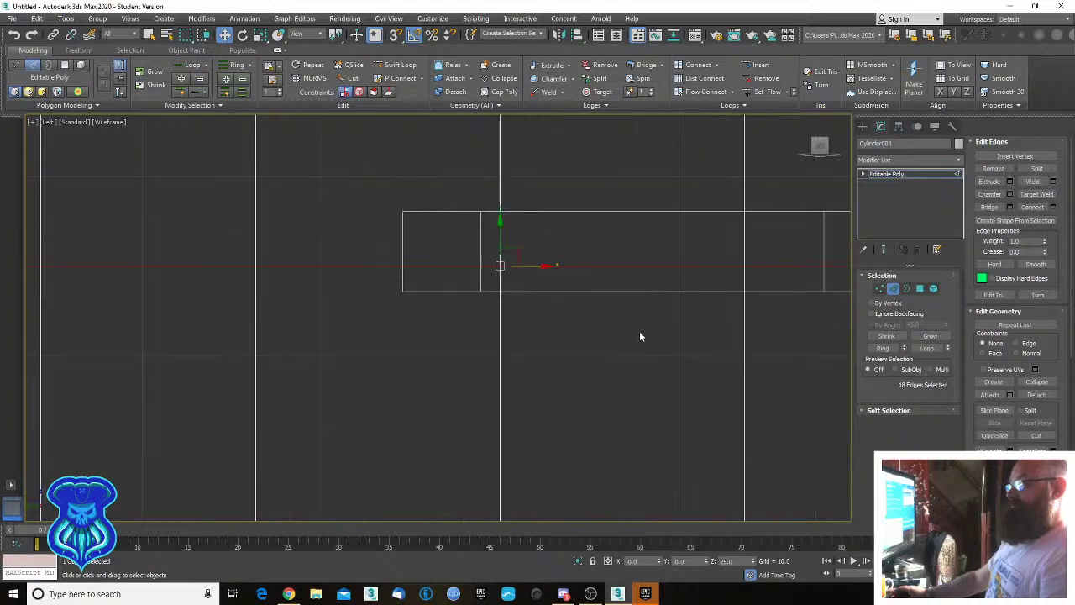
pyautogui.click(892, 288)
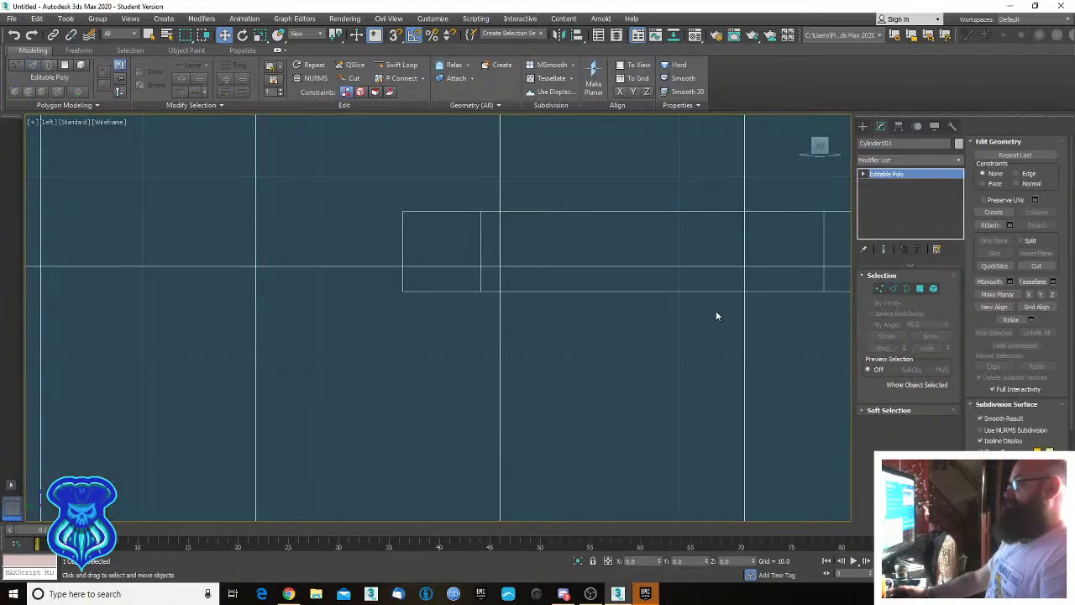
# Lower the wedge step along Z until its top face meets the cylinder's mid-height edge loop.
pyautogui.click(619, 290)
pyautogui.moveTo(643, 314); pyautogui.dragTo(389, 311, button='middle')
pyautogui.scroll(-3, 406, 311)
pyautogui.moveTo(575, 320); pyautogui.dragTo(688, 278, button='middle')
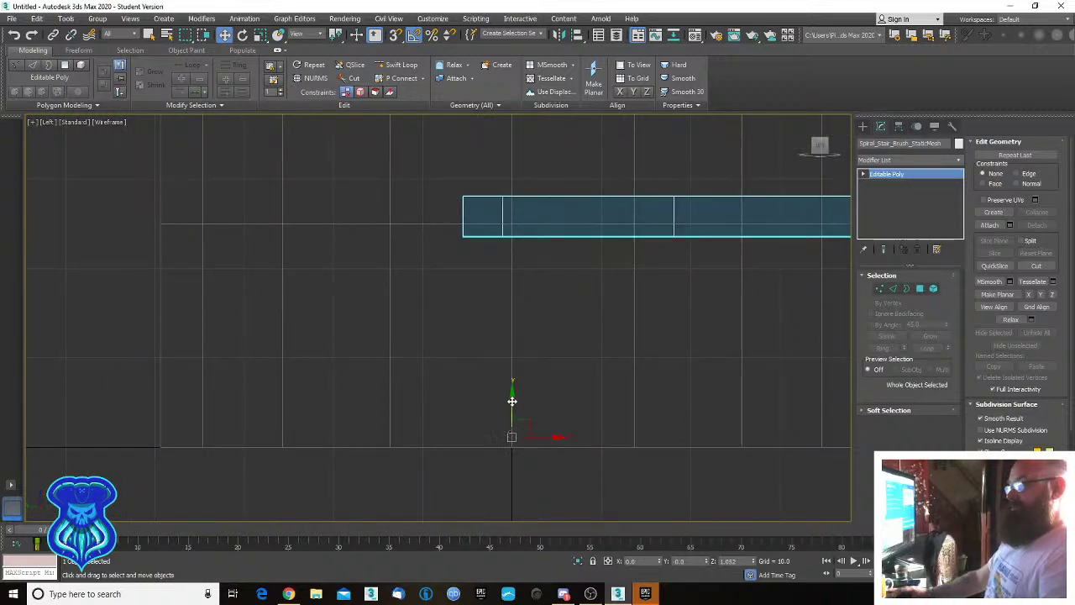
pyautogui.moveTo(512, 400); pyautogui.dragTo(503, 430)
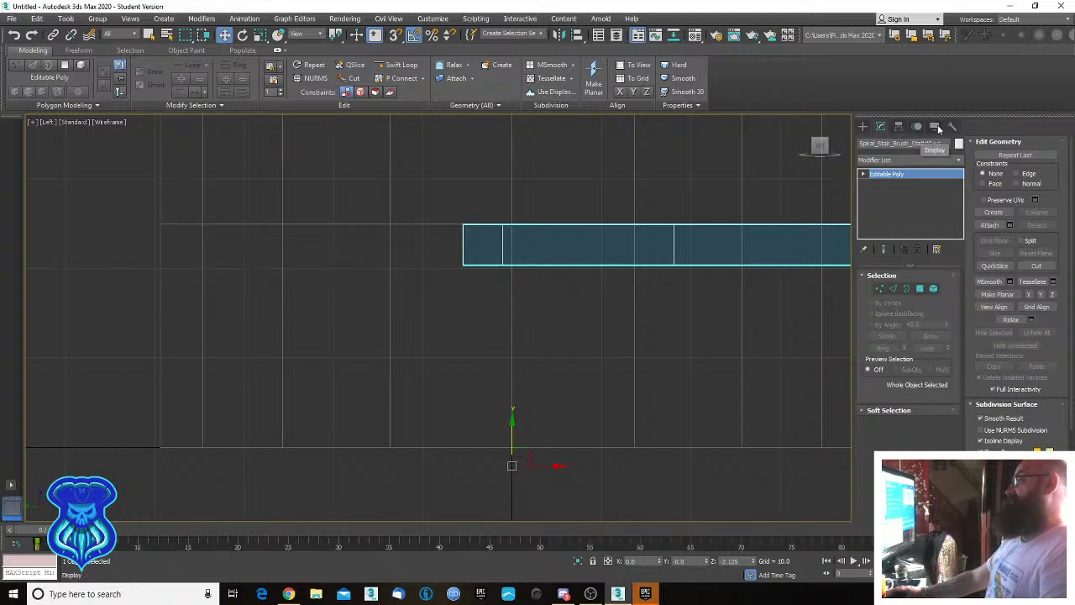
# Raise only the wedge step's pivot along the cylinder's axis to the middle of the step's thickness.
pyautogui.click(898, 126)
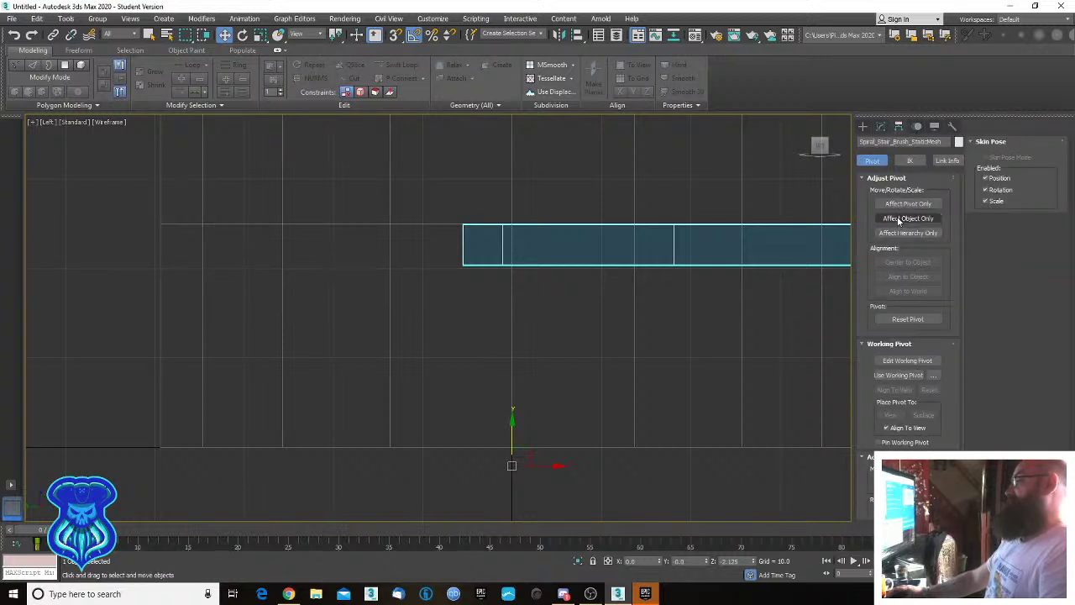
pyautogui.click(907, 203)
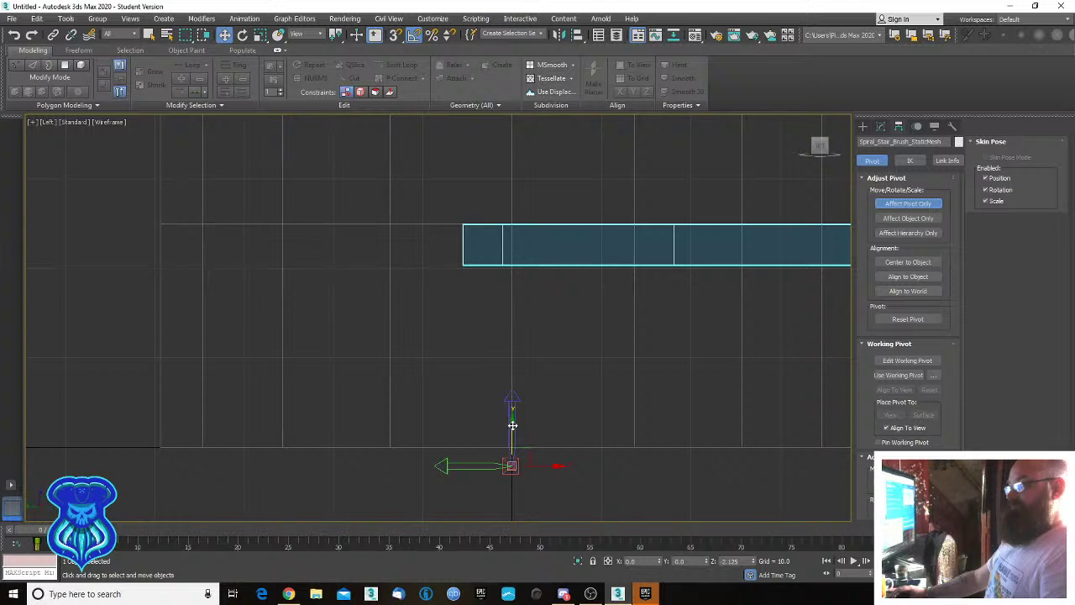
pyautogui.moveTo(511, 427); pyautogui.dragTo(535, 203)
pyautogui.click(888, 208)
# Nudge the wedge step up to Z 22.777 so its top lines up exactly with the mid-height edge loop.
pyautogui.scroll(6, 600, 241)
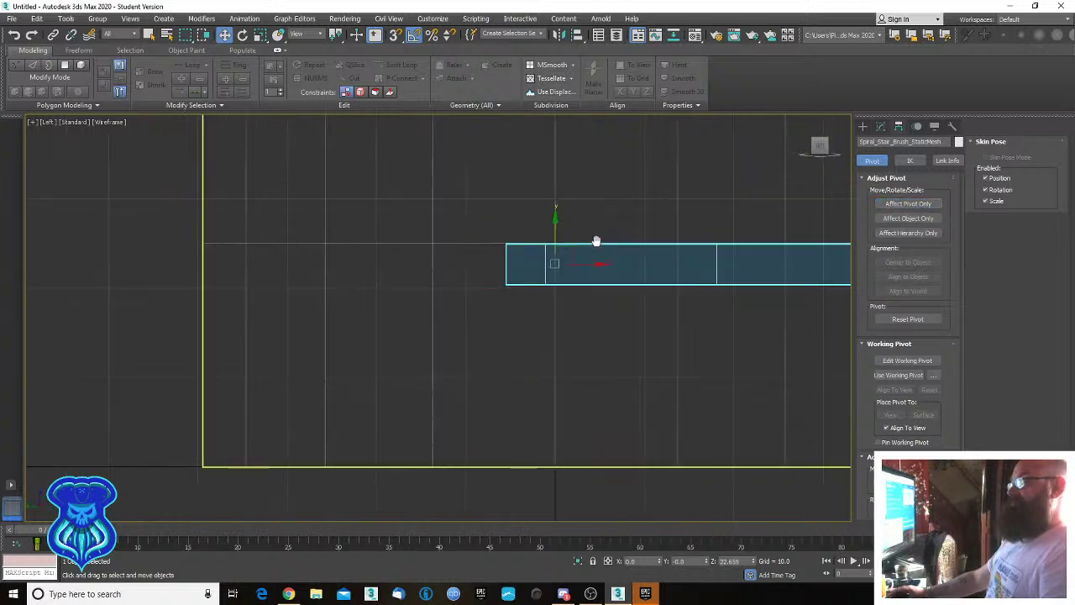
pyautogui.scroll(4, 551, 237)
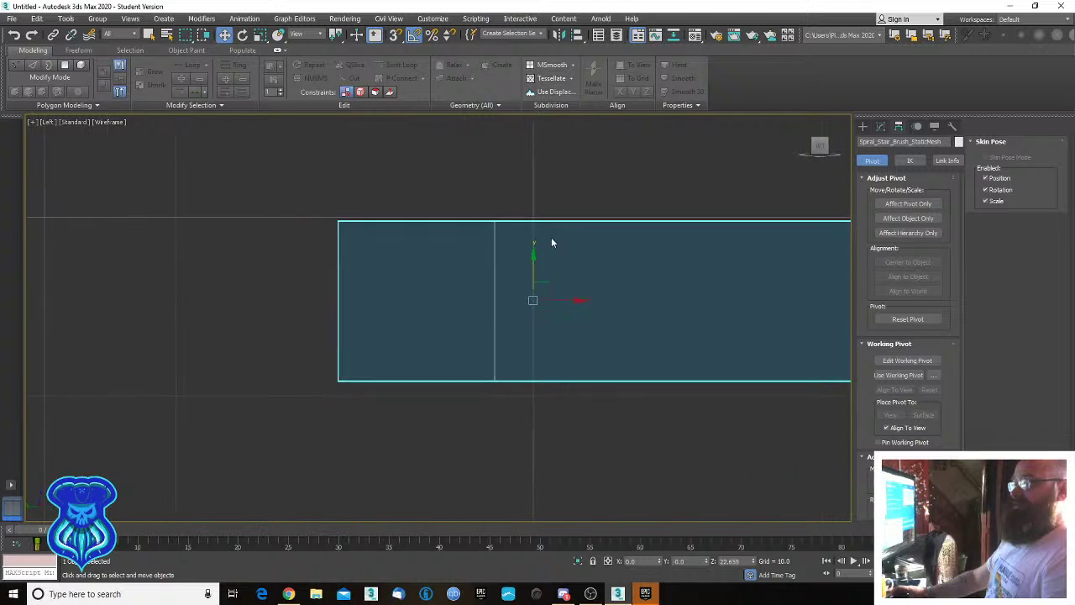
pyautogui.moveTo(516, 323); pyautogui.dragTo(515, 315)
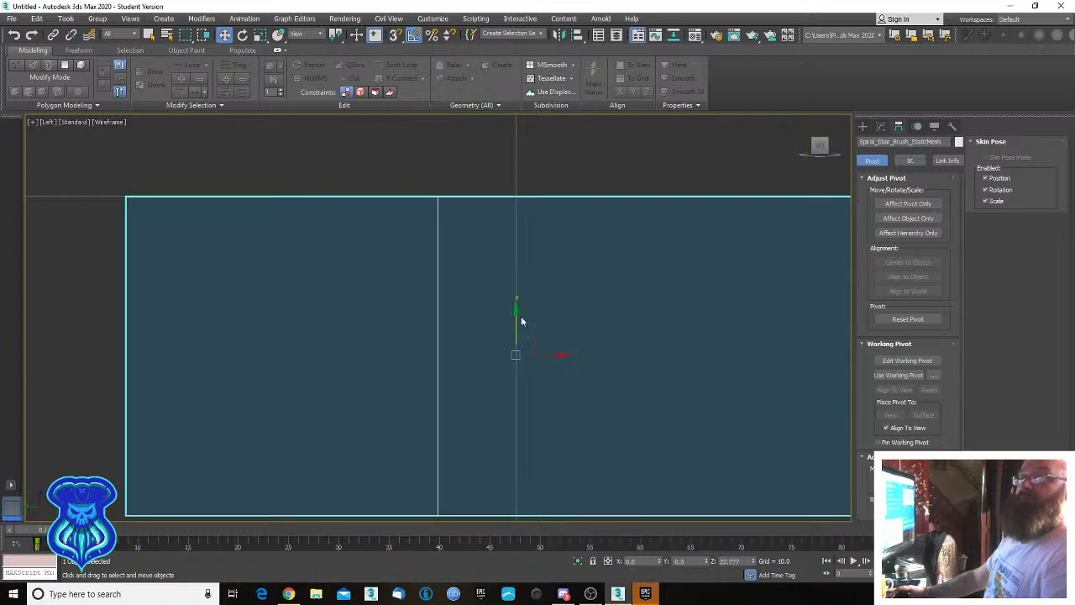
# Make one copy of the wedge step straight up along Z, aligning the copy's top with the cylinder's top.
pyautogui.scroll(-5, 646, 325)
pyautogui.moveTo(694, 343); pyautogui.dragTo(602, 326, button='middle')
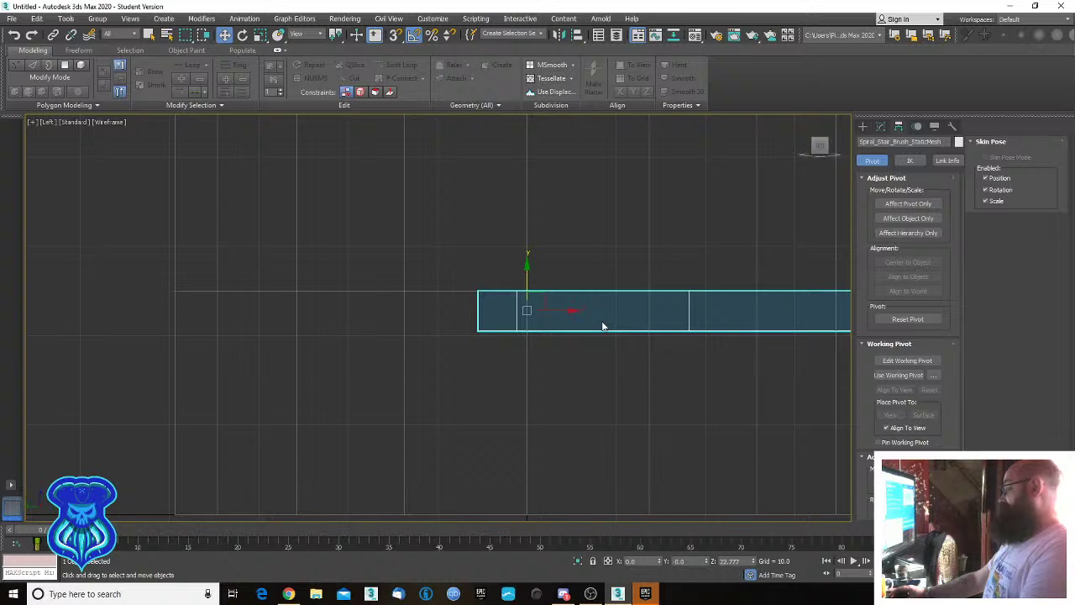
pyautogui.moveTo(537, 305); pyautogui.dragTo(555, 391, button='middle')
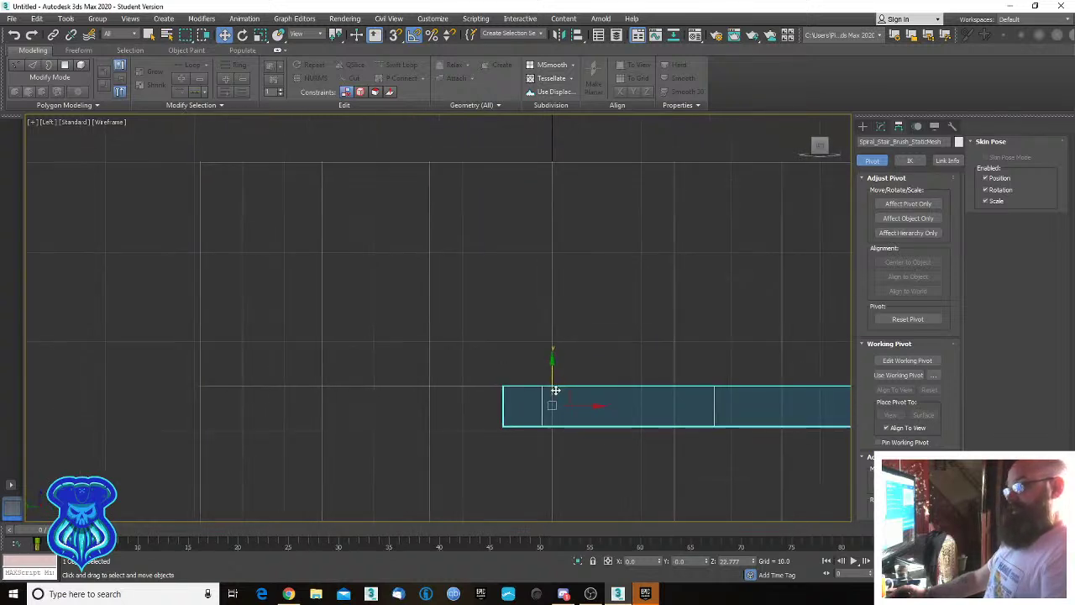
pyautogui.moveTo(550, 369)
pyautogui.mouseDown()
pyautogui.moveTo(554, 150)
pyautogui.moveTo(567, 148)
pyautogui.mouseUp()
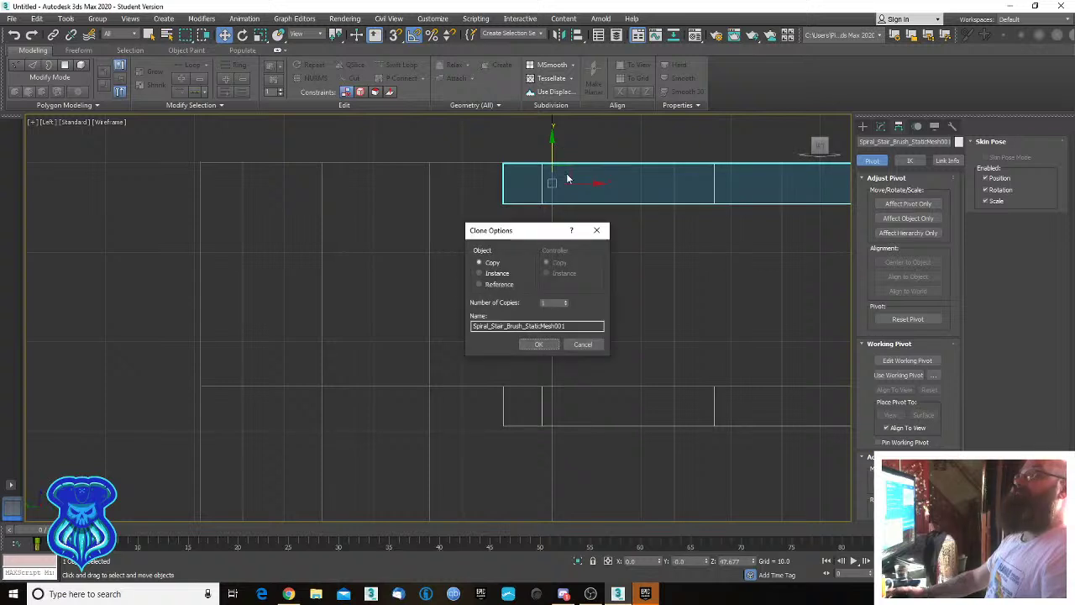
pyautogui.click(542, 343)
pyautogui.moveTo(542, 260); pyautogui.dragTo(580, 355, button='middle')
pyautogui.scroll(6, 584, 355)
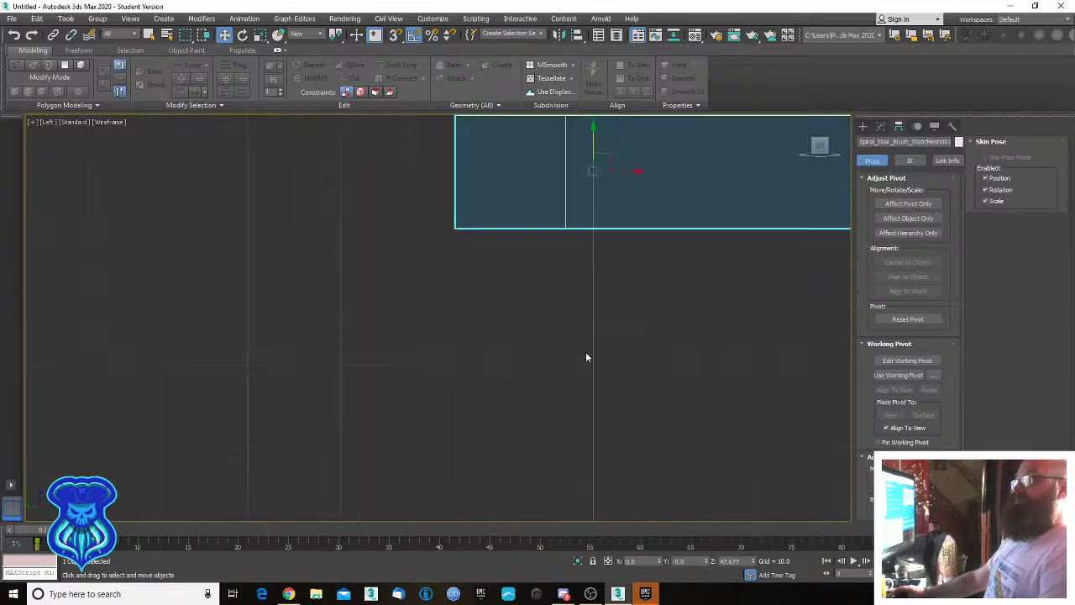
pyautogui.moveTo(557, 241); pyautogui.dragTo(613, 476, button='middle')
pyautogui.scroll(3, 662, 389)
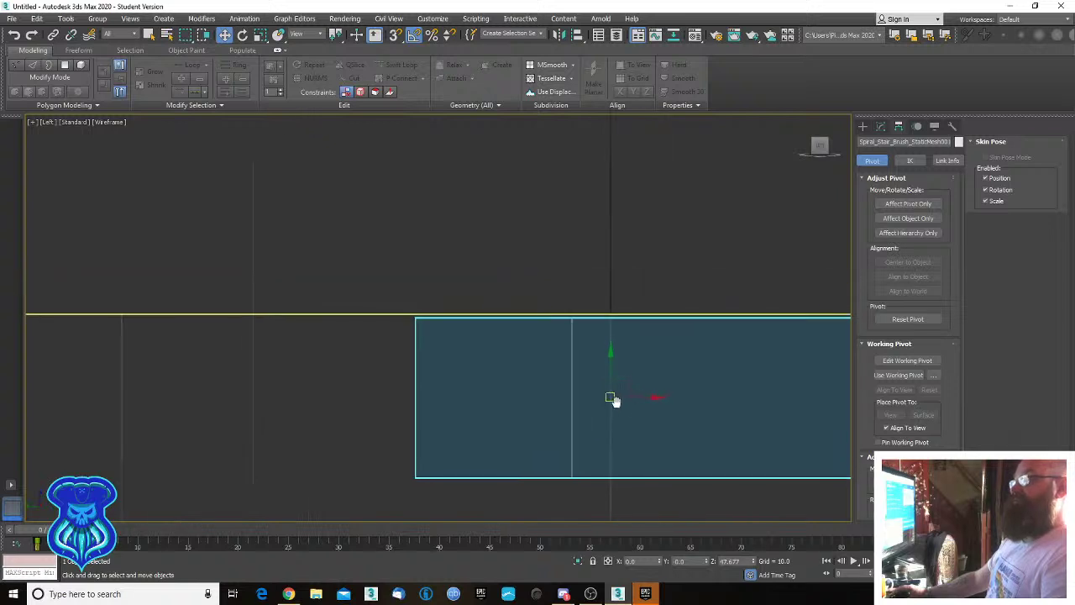
pyautogui.moveTo(605, 355); pyautogui.dragTo(608, 351)
# Rotate the upper step copy -20 degrees around Z so it follows on from the lower step.
pyautogui.moveTo(698, 370); pyautogui.dragTo(586, 316, button='middle')
pyautogui.scroll(-6, 586, 316)
pyautogui.press('p')
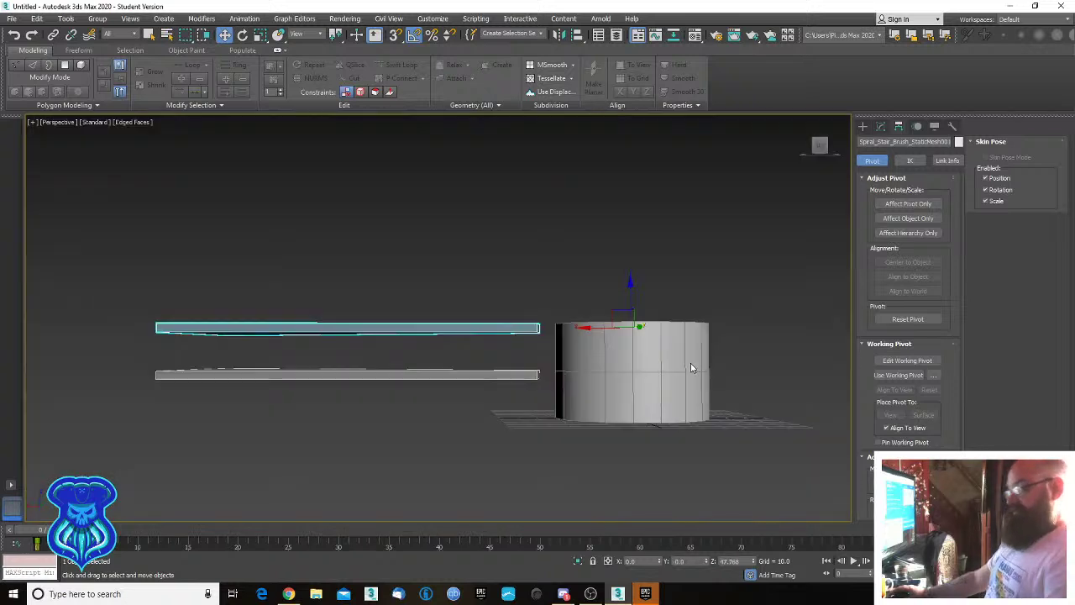
pyautogui.scroll(1, 690, 364)
pyautogui.moveTo(690, 364); pyautogui.dragTo(646, 409, button='middle')
pyautogui.scroll(-5, 614, 332)
pyautogui.scroll(2, 595, 407)
pyautogui.press('e')
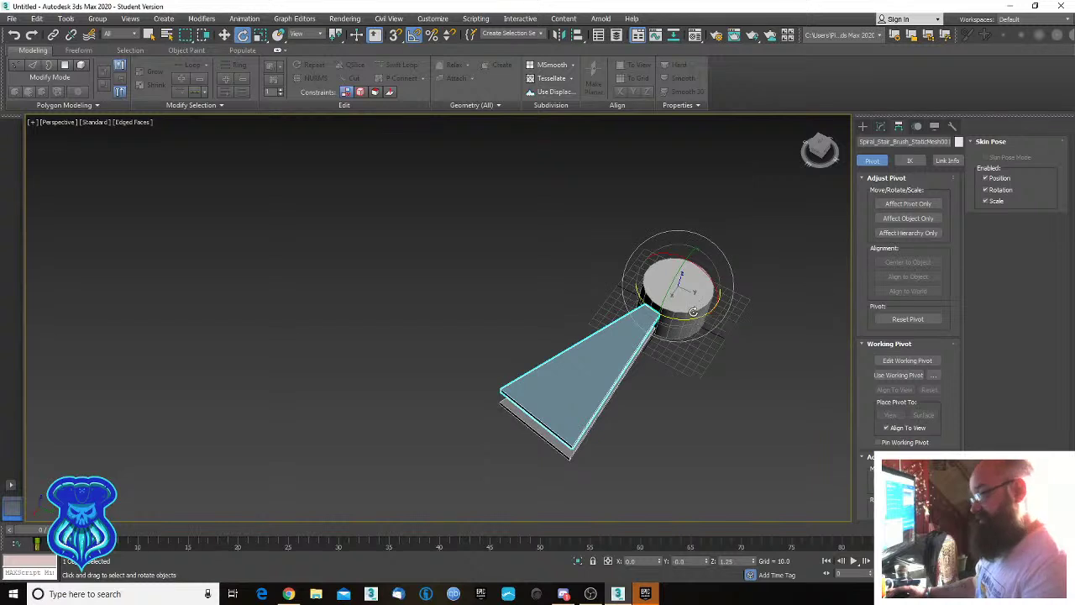
pyautogui.moveTo(688, 318); pyautogui.dragTo(679, 321)
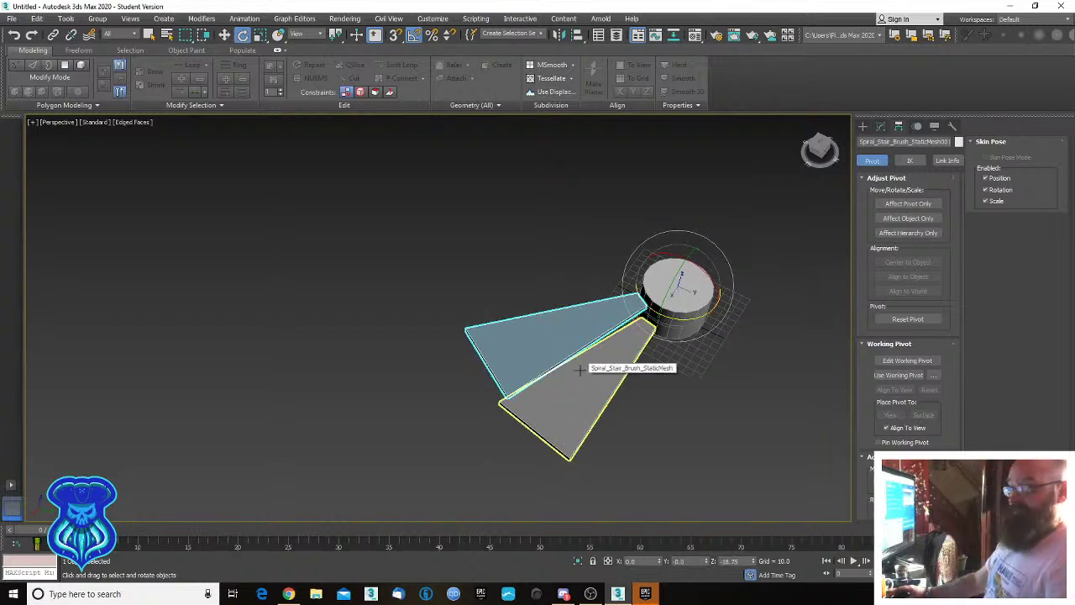
# Inspect the height and angular offset between the two wedge steps and the cylinder from several angles.
pyautogui.keyDown('alt'); pyautogui.moveTo(570, 408); pyautogui.dragTo(629, 411, button='middle'); pyautogui.keyUp('alt')
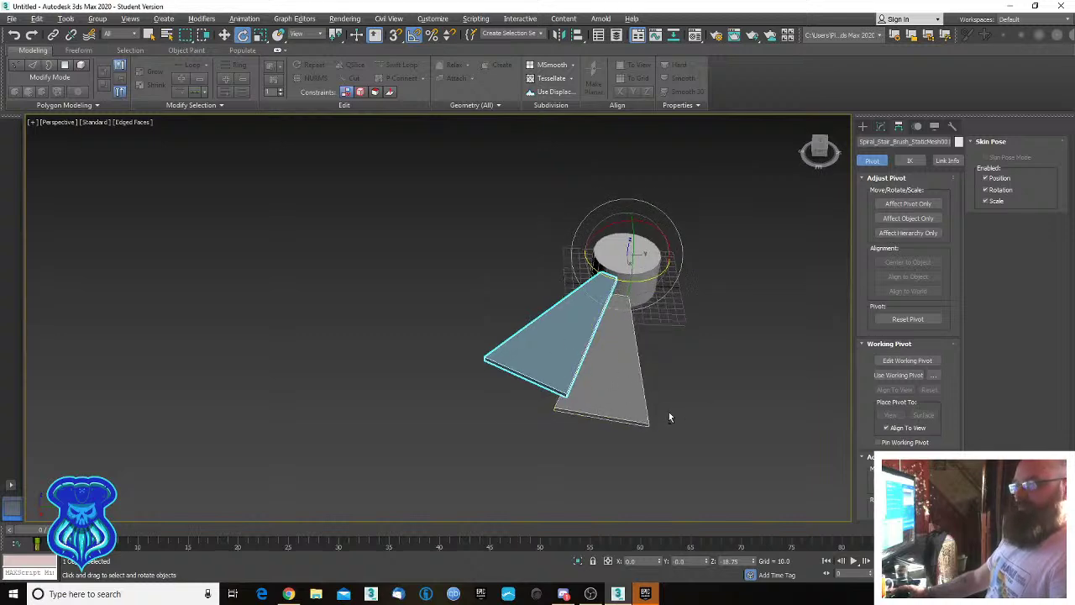
pyautogui.keyDown('alt'); pyautogui.moveTo(668, 412); pyautogui.dragTo(560, 367, button='middle'); pyautogui.keyUp('alt')
pyautogui.moveTo(632, 352)
pyautogui.keyDown('alt'); pyautogui.mouseDown(button='middle')
pyautogui.moveTo(532, 391)
pyautogui.moveTo(575, 414)
pyautogui.moveTo(565, 399)
pyautogui.moveTo(566, 446)
pyautogui.moveTo(587, 370)
pyautogui.moveTo(680, 351)
pyautogui.moveTo(643, 366)
pyautogui.mouseUp(button='middle'); pyautogui.keyUp('alt')
pyautogui.scroll(5, 575, 414)
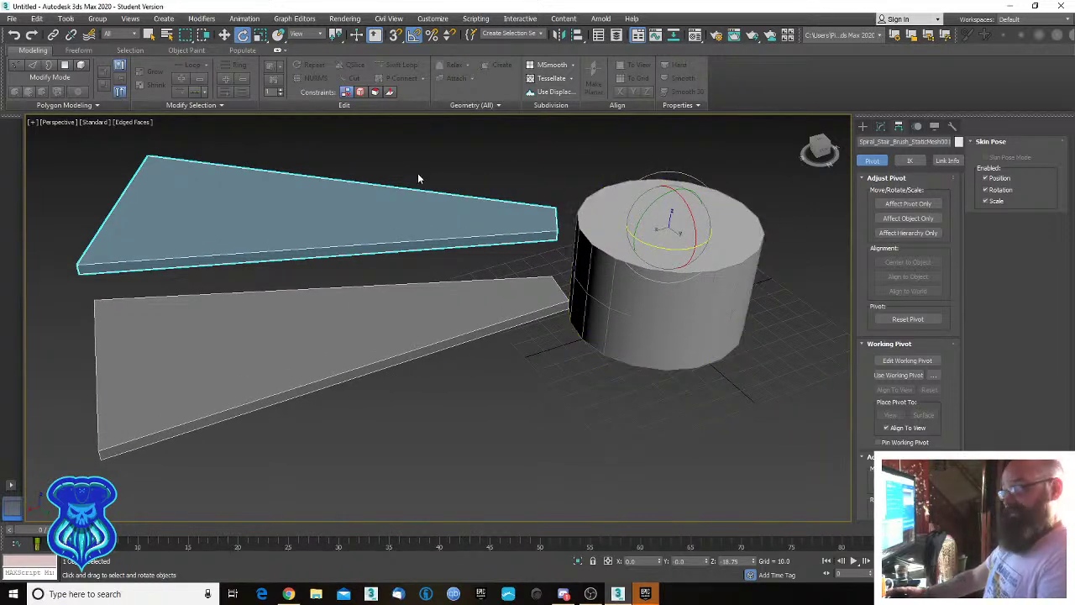
pyautogui.moveTo(542, 340); pyautogui.dragTo(593, 337, button='middle')
pyautogui.scroll(-3, 589, 353)
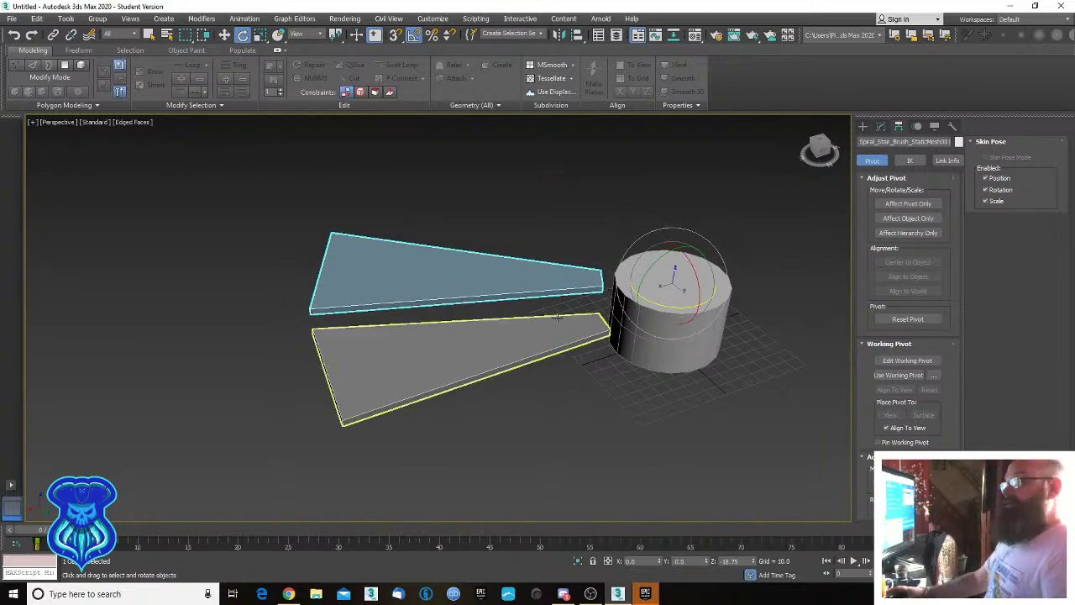
pyautogui.click(579, 379)
pyautogui.moveTo(560, 292); pyautogui.dragTo(483, 280, button='middle')
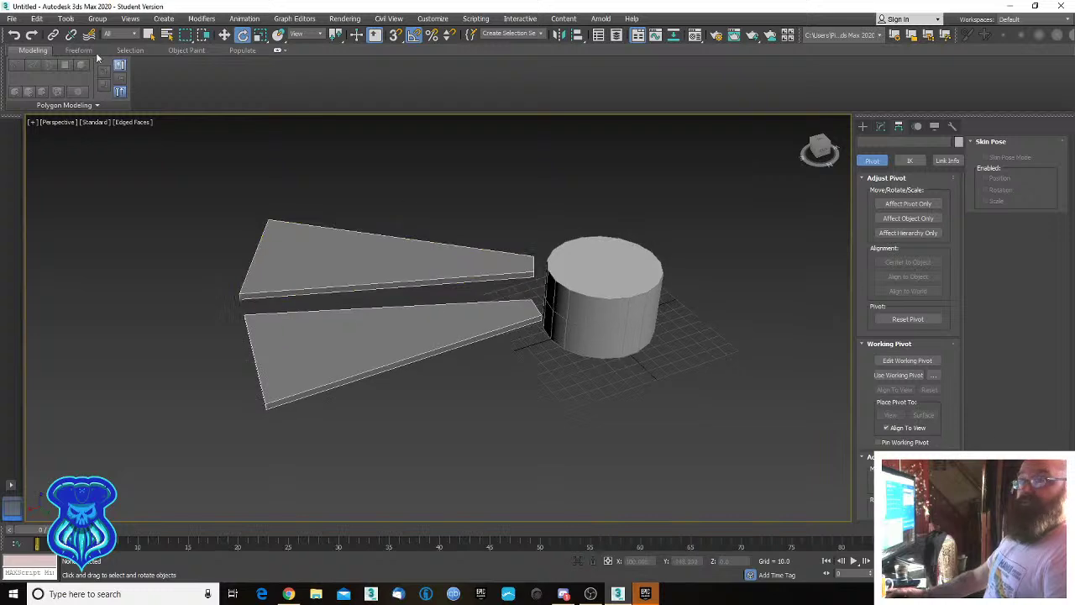
# Save the scene as stairs_master_low_detail in 3ds Max format in the lighthouse assets folder.
pyautogui.click(12, 19)
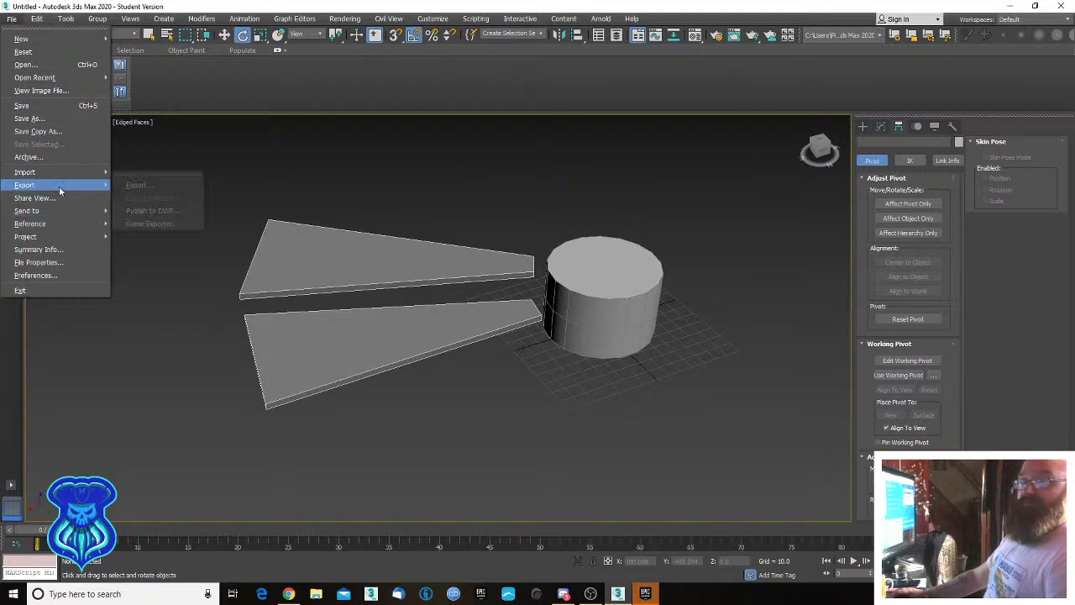
pyautogui.click(50, 123)
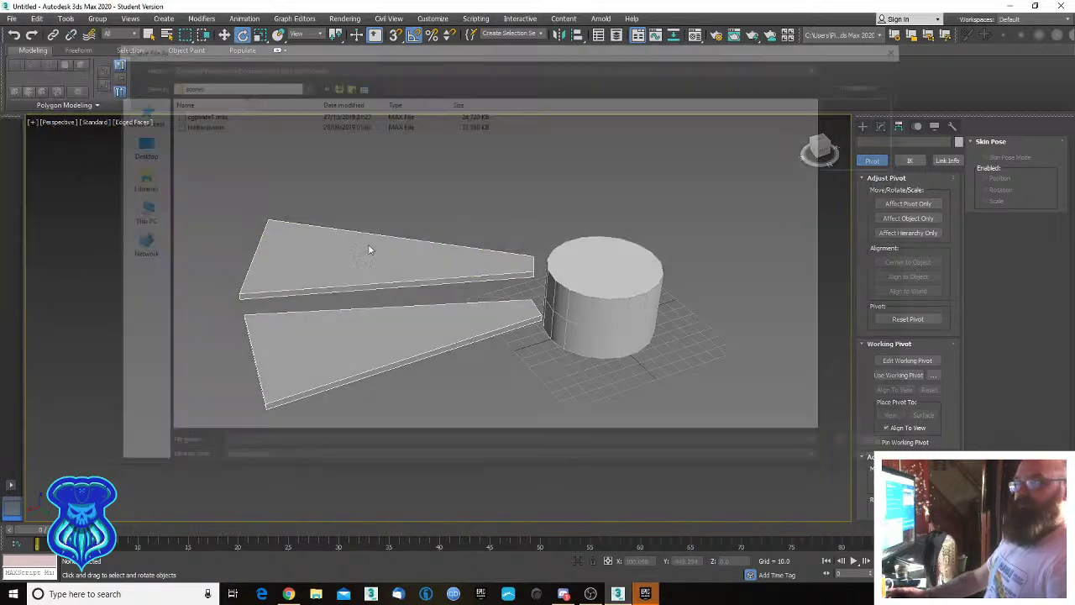
pyautogui.click(299, 63)
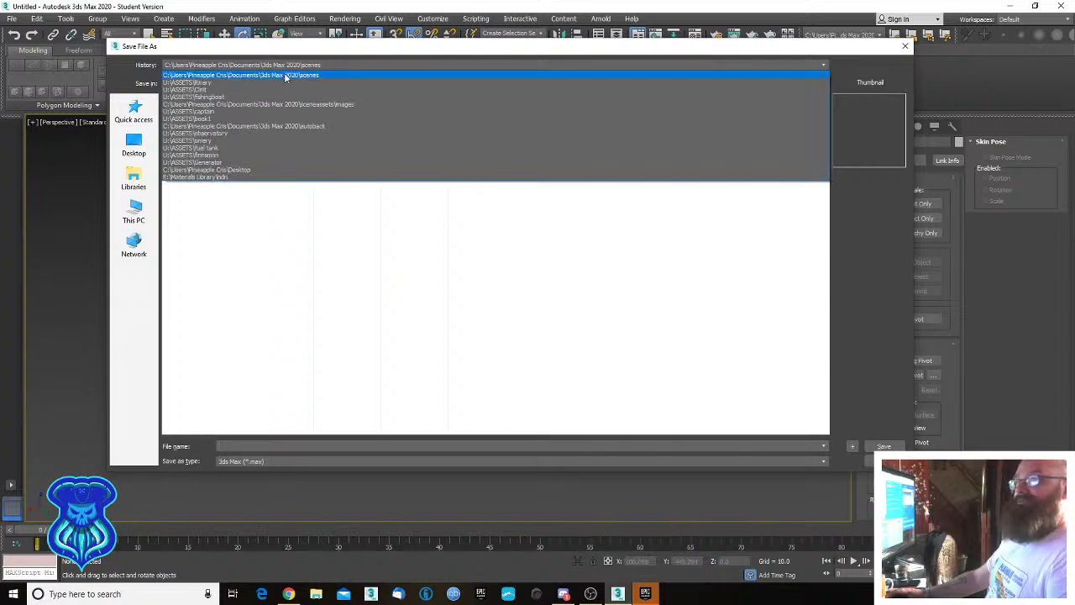
pyautogui.click(273, 81)
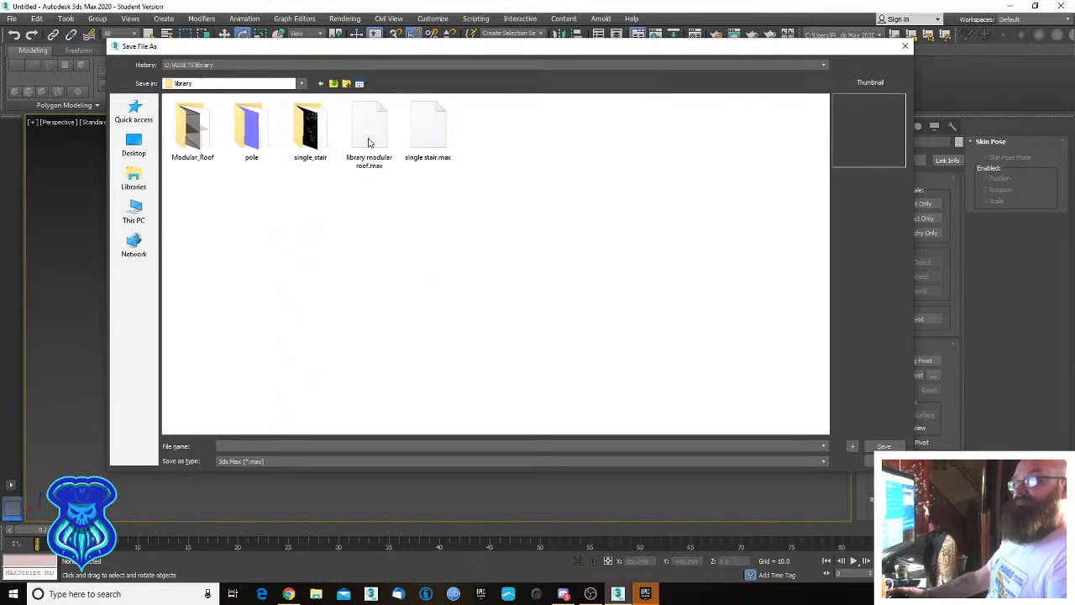
pyautogui.click(332, 83)
pyautogui.doubleClick(210, 285)
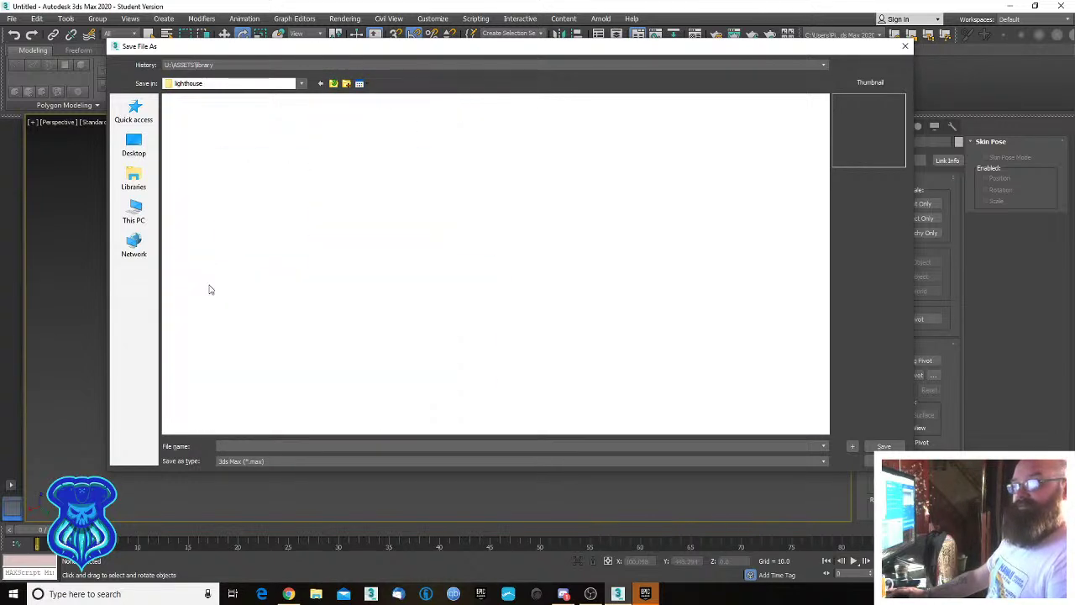
pyautogui.click(289, 446)
pyautogui.write('stairs_master_low_detail')
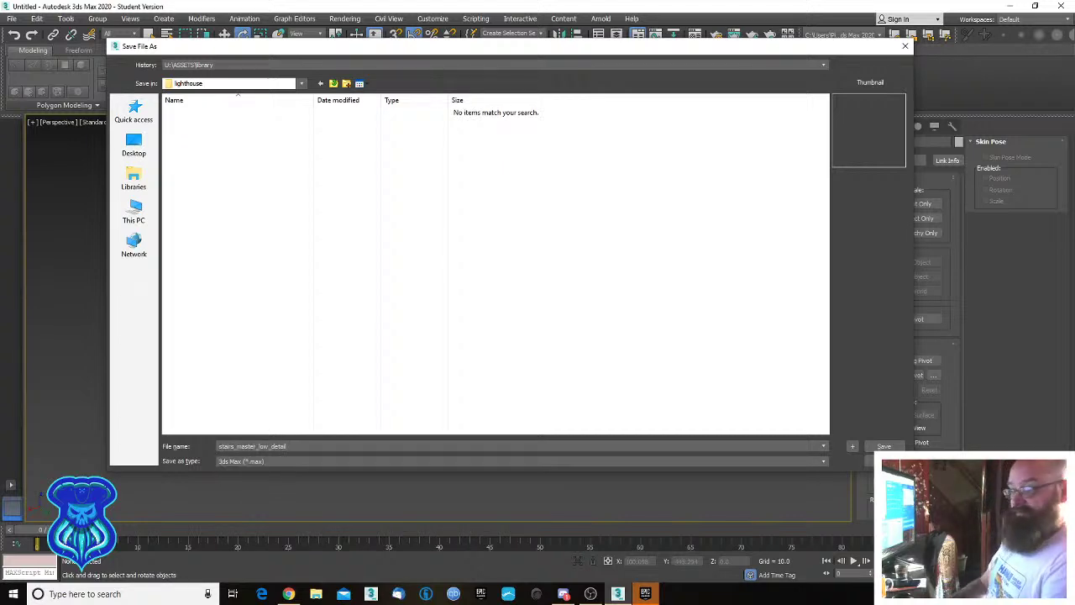
pyautogui.press('Return')
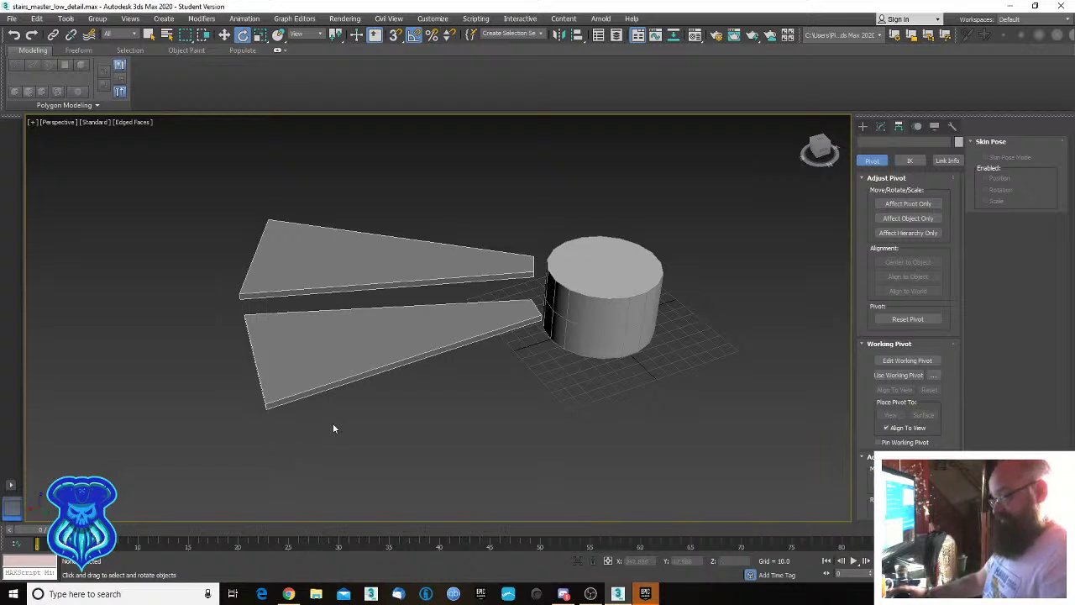
pyautogui.keyDown('alt'); pyautogui.moveTo(333, 428); pyautogui.dragTo(306, 400, button='middle'); pyautogui.keyUp('alt')
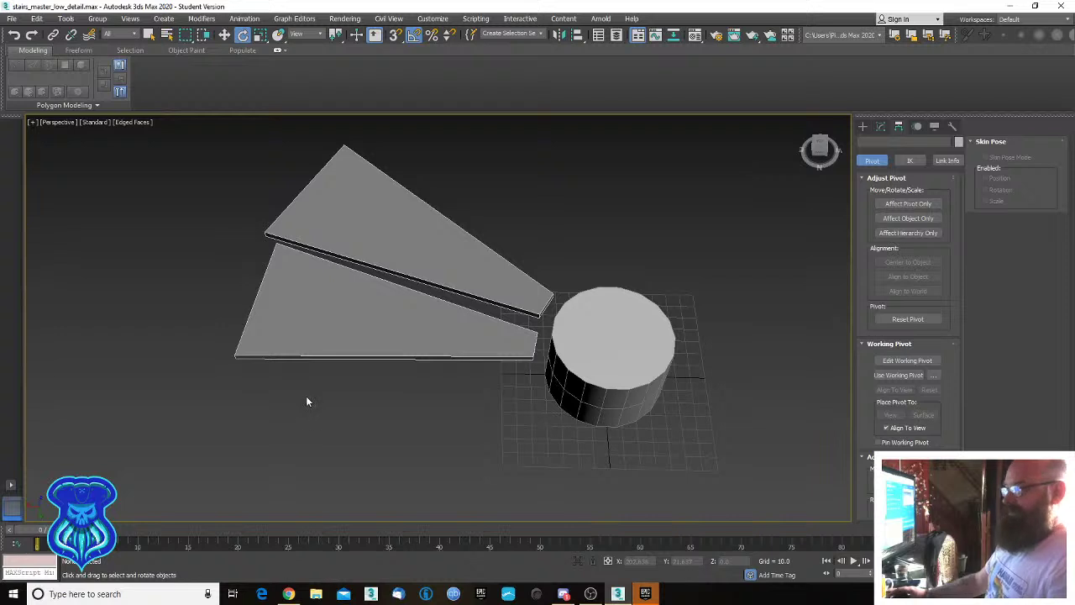